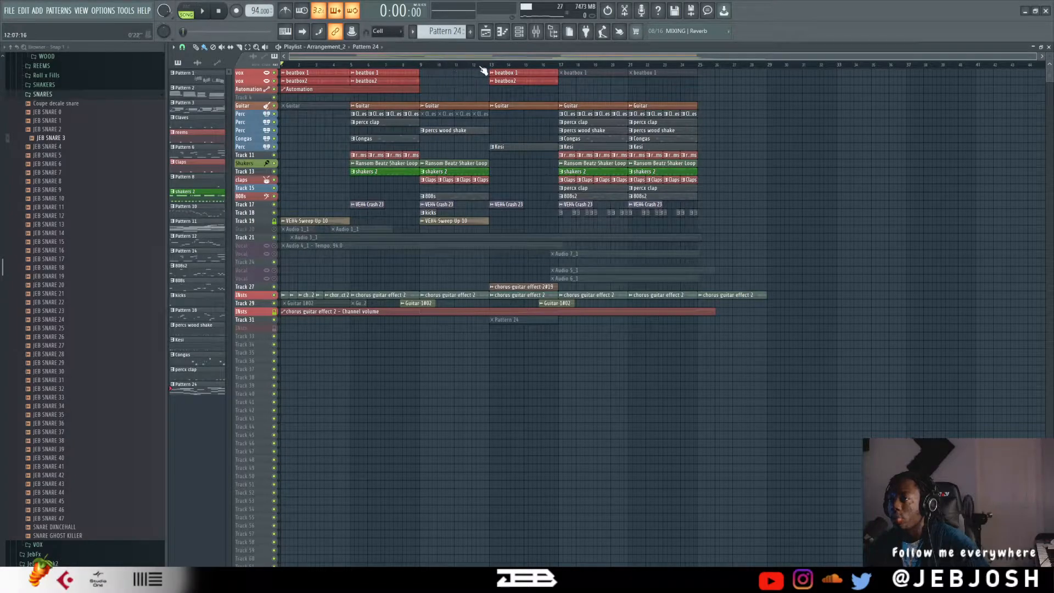
Step: Select bars 5 to 13 as the playback range, solo the Guitar track, mute the VEH4 Sweep Up 10 track and play the selection
drag(488, 66, 353, 61)
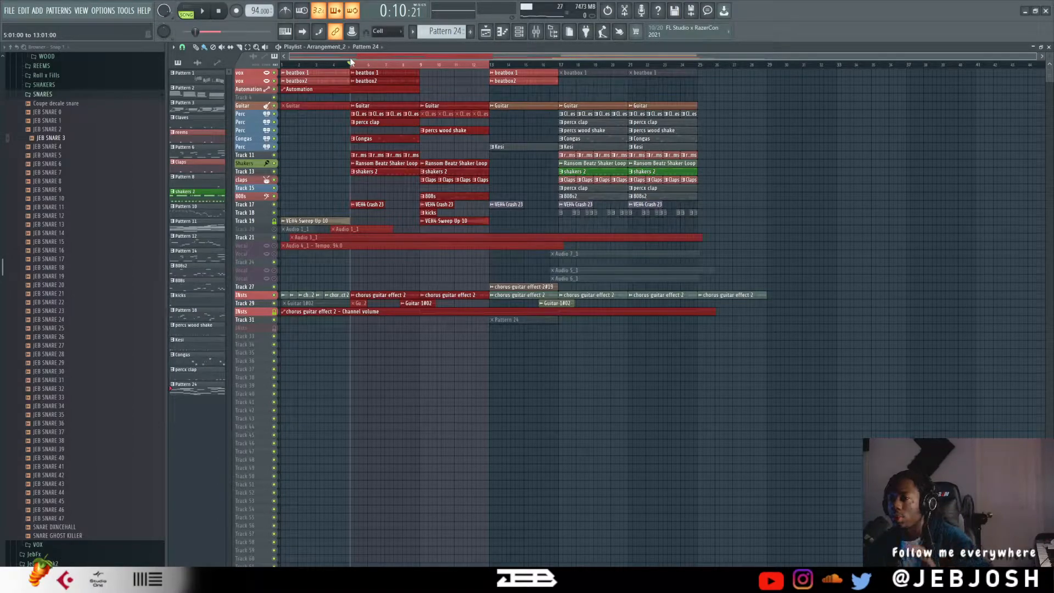
right_click(274, 105)
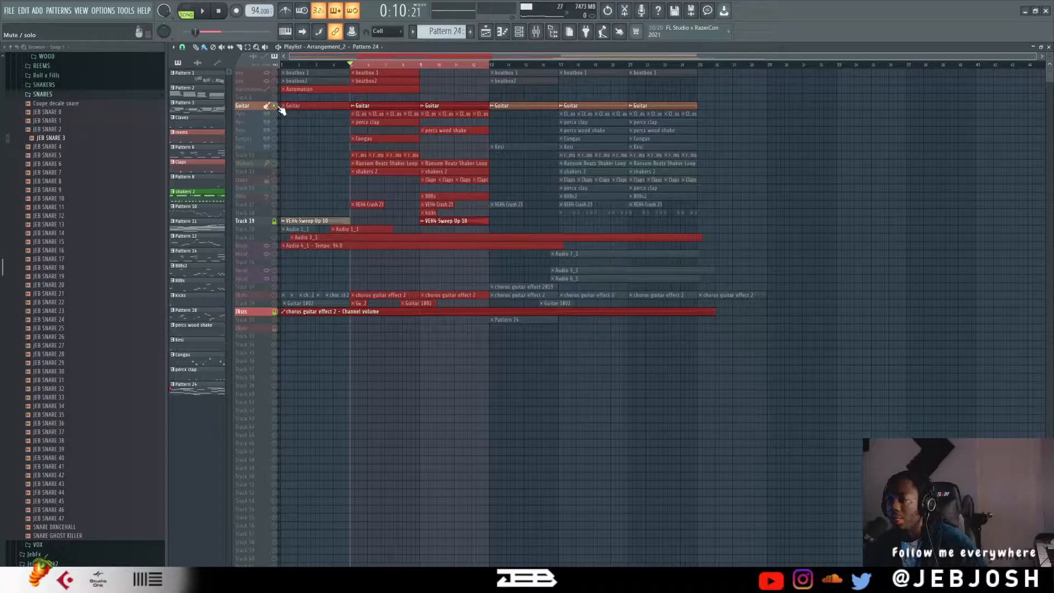
key(space)
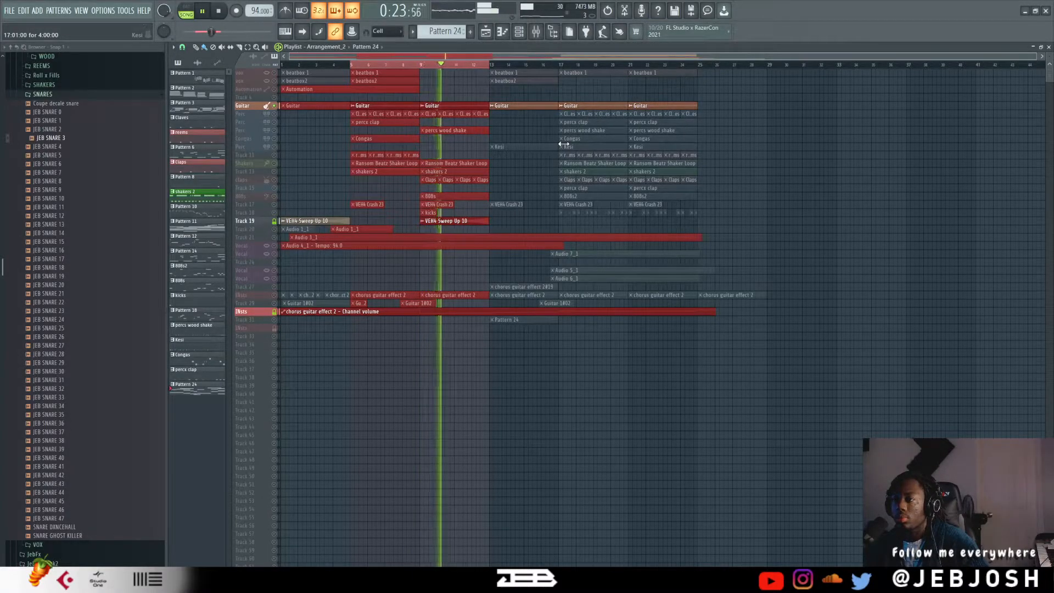
click(274, 221)
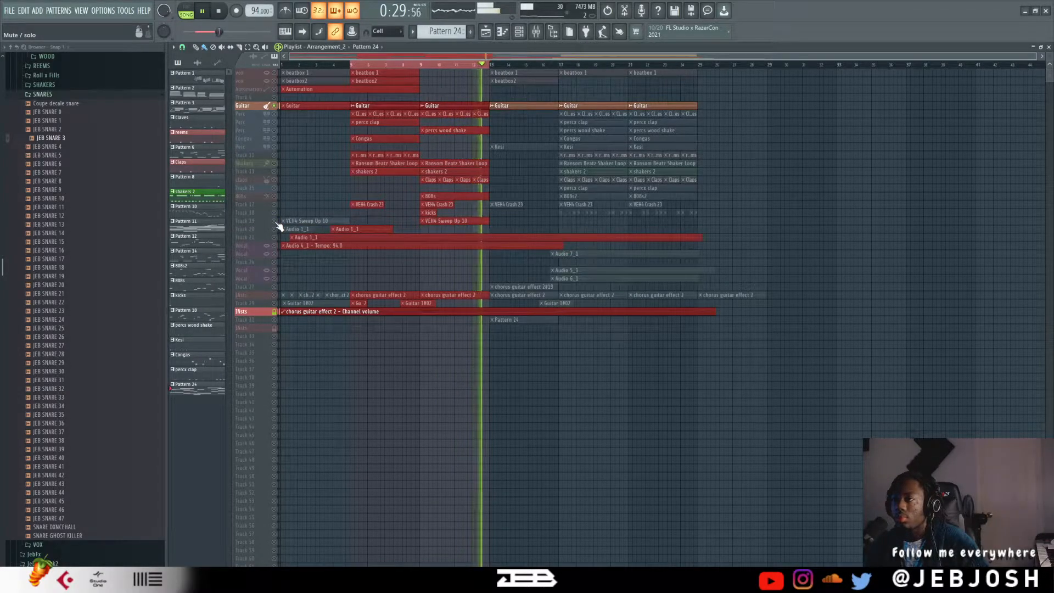
key(space)
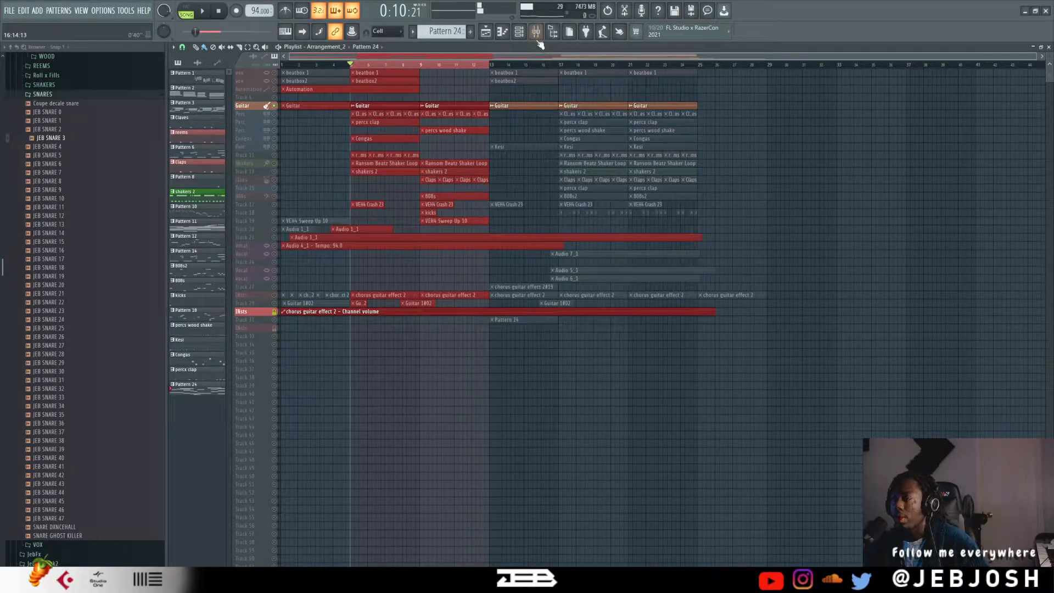
Step: Examine RC-20 Retro Color on the first Kontakt mixer insert, bypass the effect and play the guitar without it
click(536, 34)
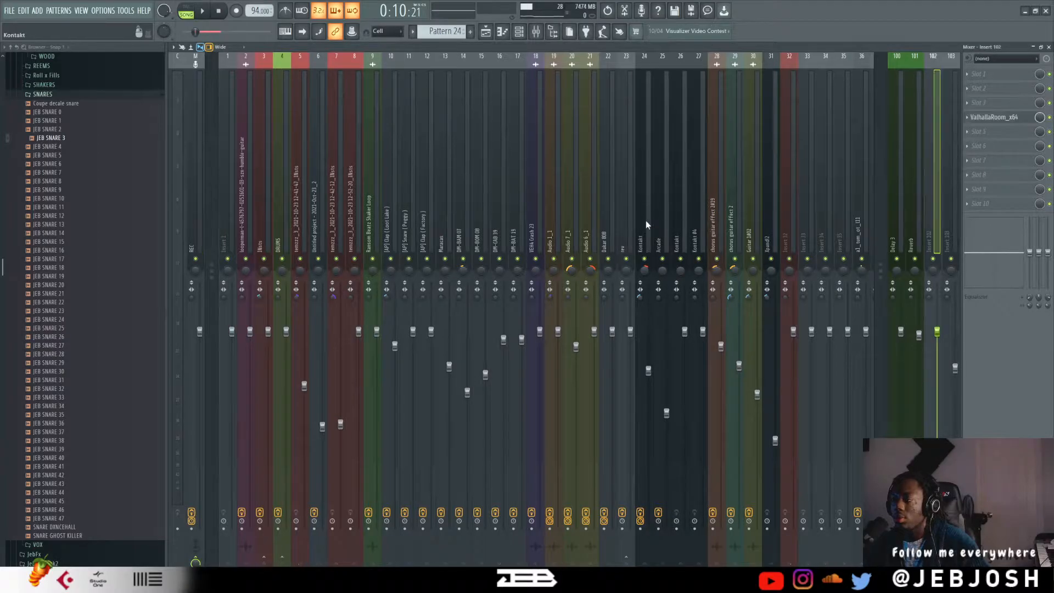
click(644, 188)
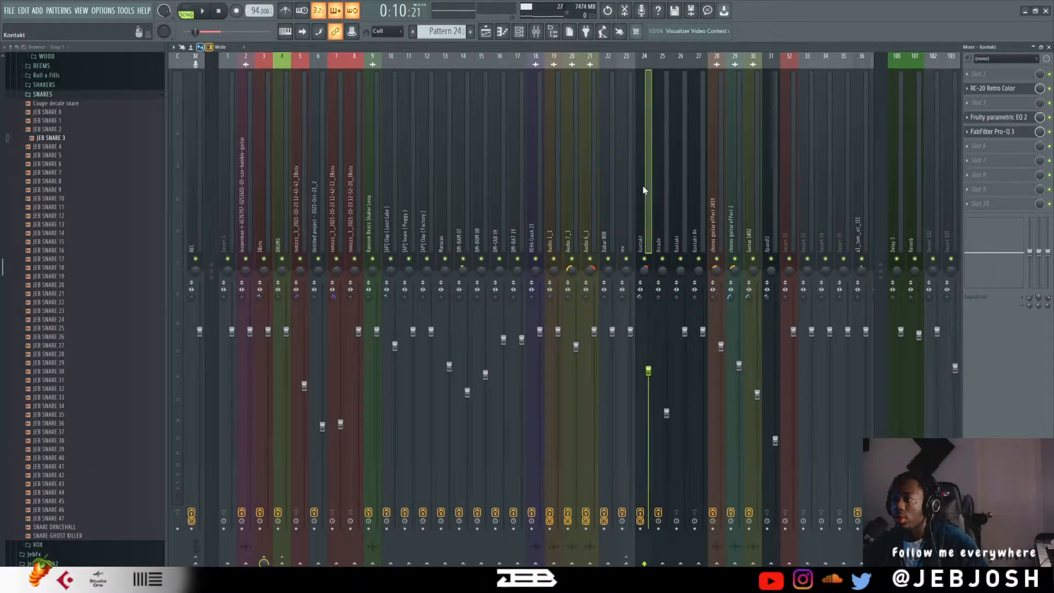
click(996, 90)
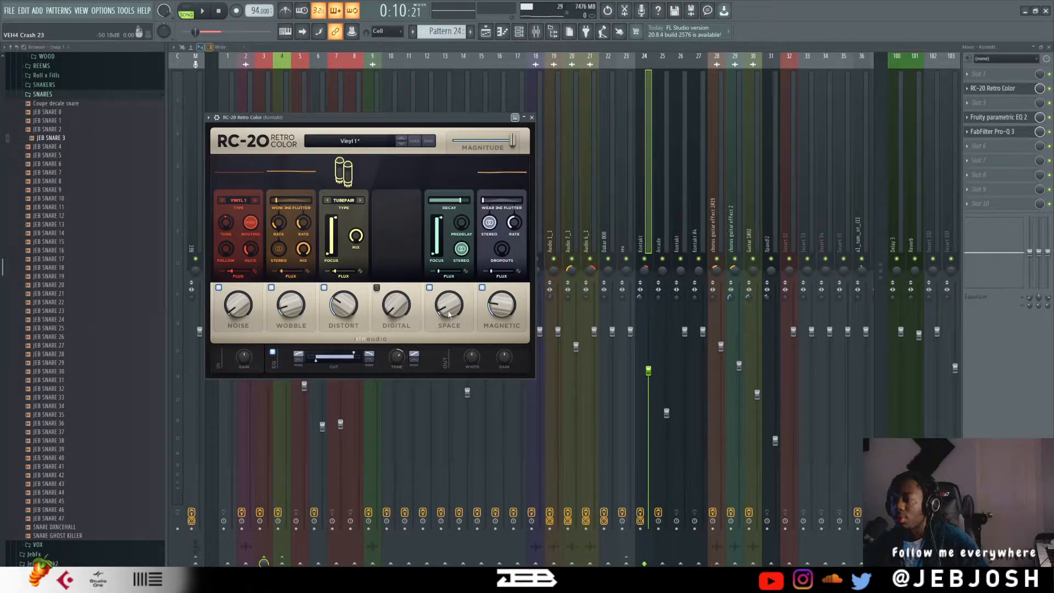
click(1049, 88)
click(997, 89)
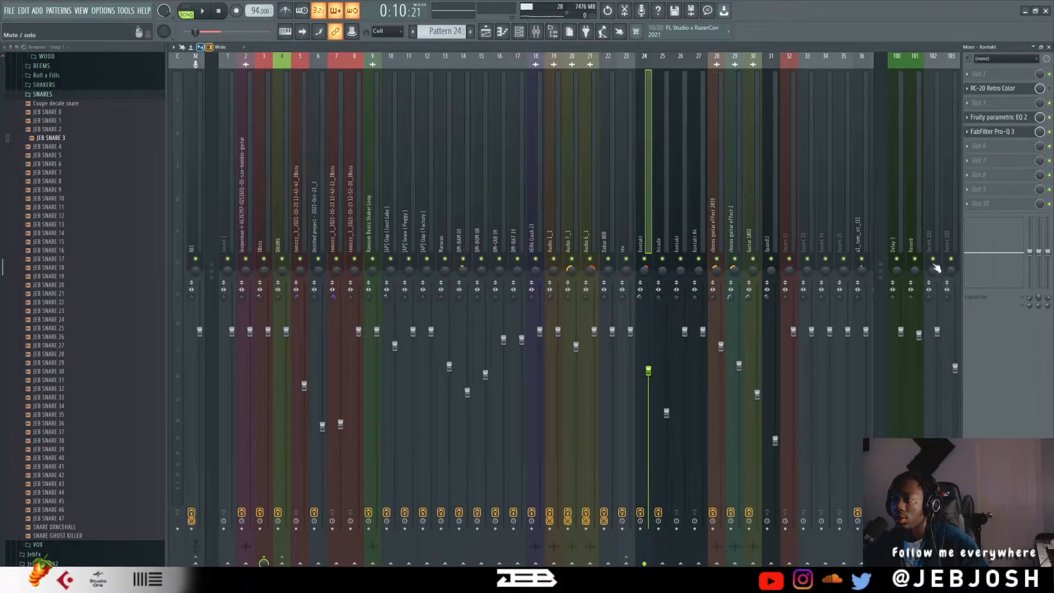
key(space)
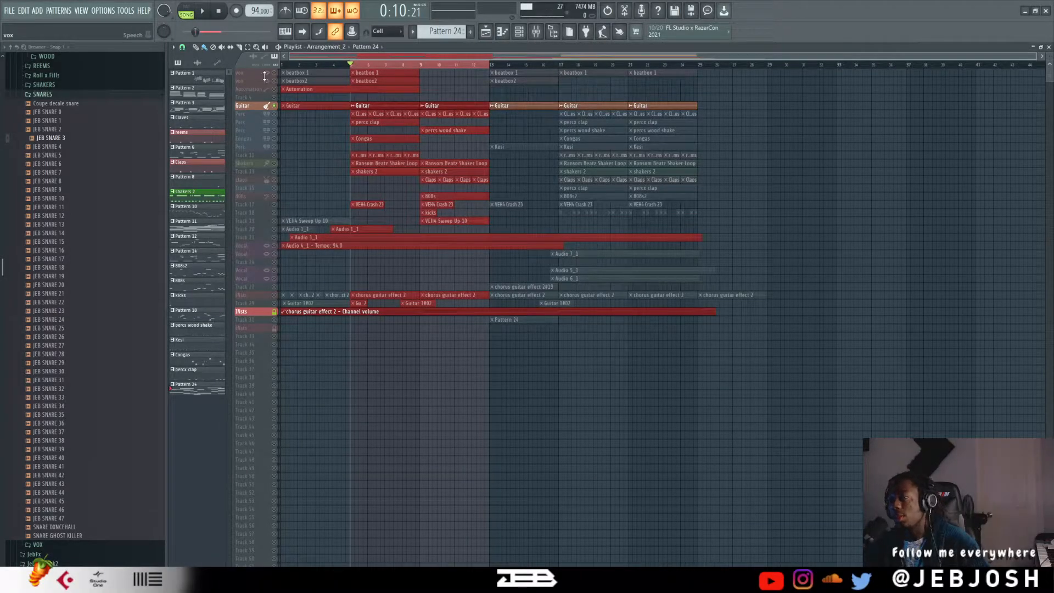
Step: Isolate the two vox tracks together with the Automation track and play the arrangement from the start
drag(276, 76, 276, 81)
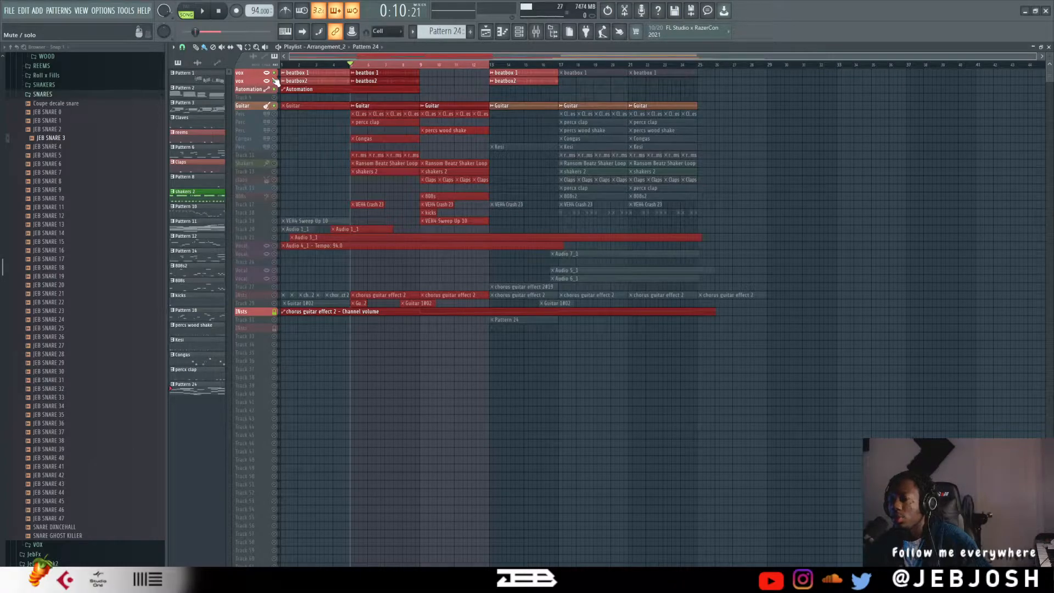
drag(349, 67, 221, 64)
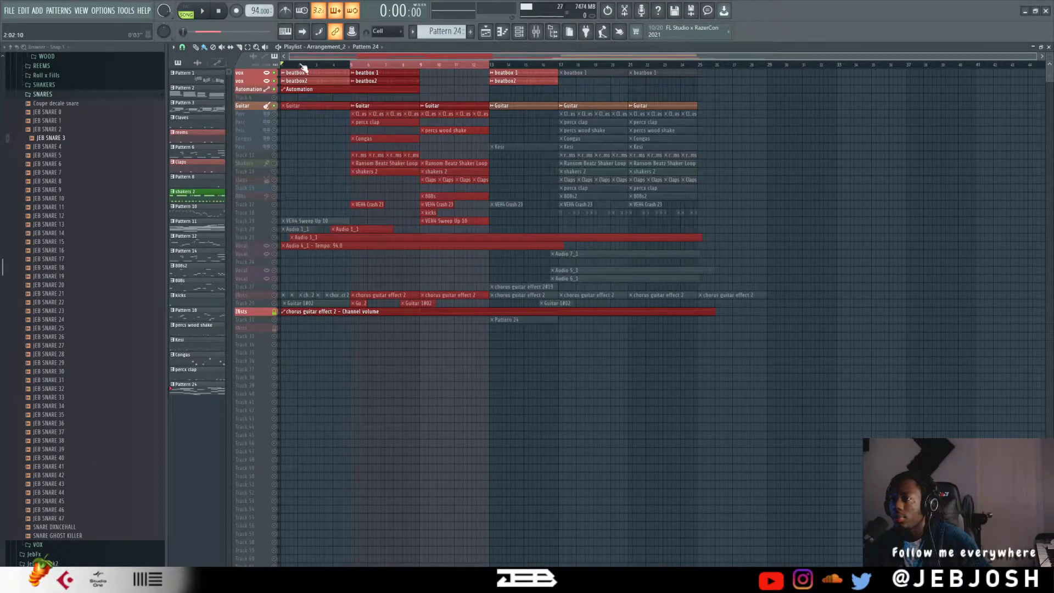
right_click(275, 73)
key(space)
click(274, 81)
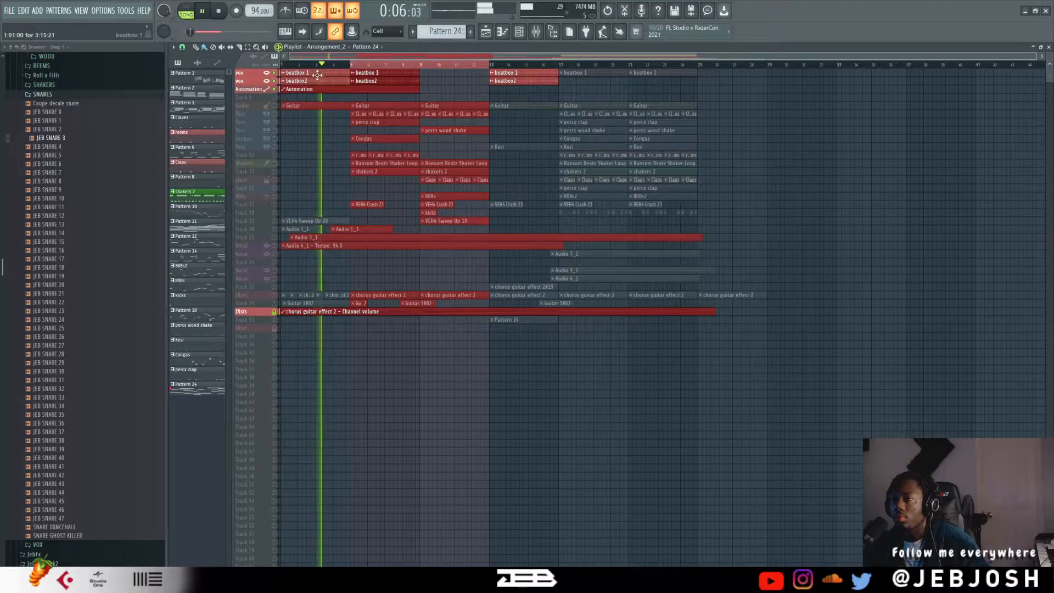
click(274, 89)
Step: Enlarge the Automation track to show its curve and play the beatbox clips again from bar 1
drag(258, 93, 258, 151)
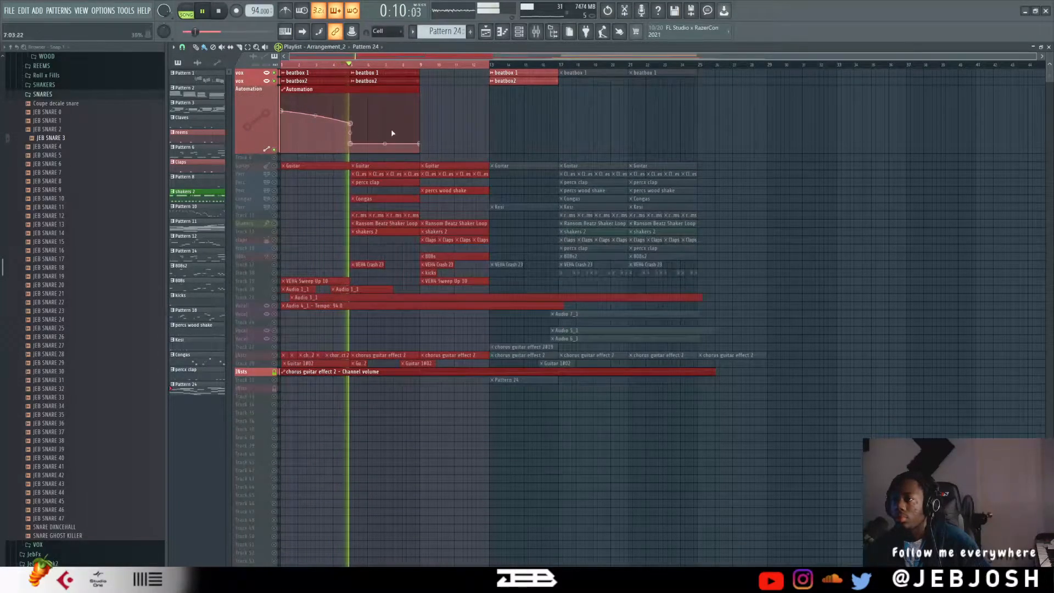
key(space)
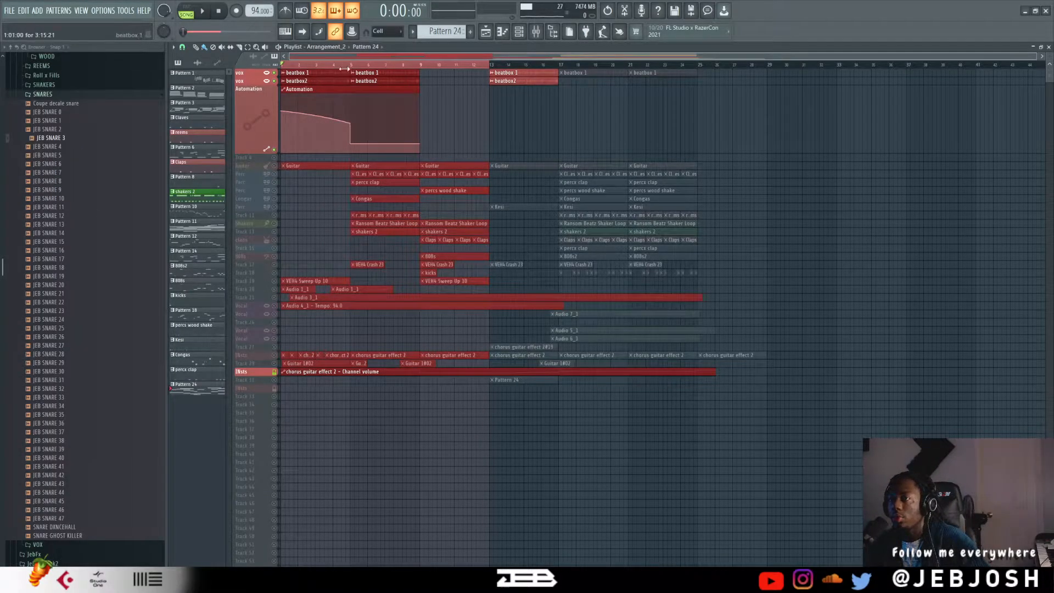
key(space)
key(space)
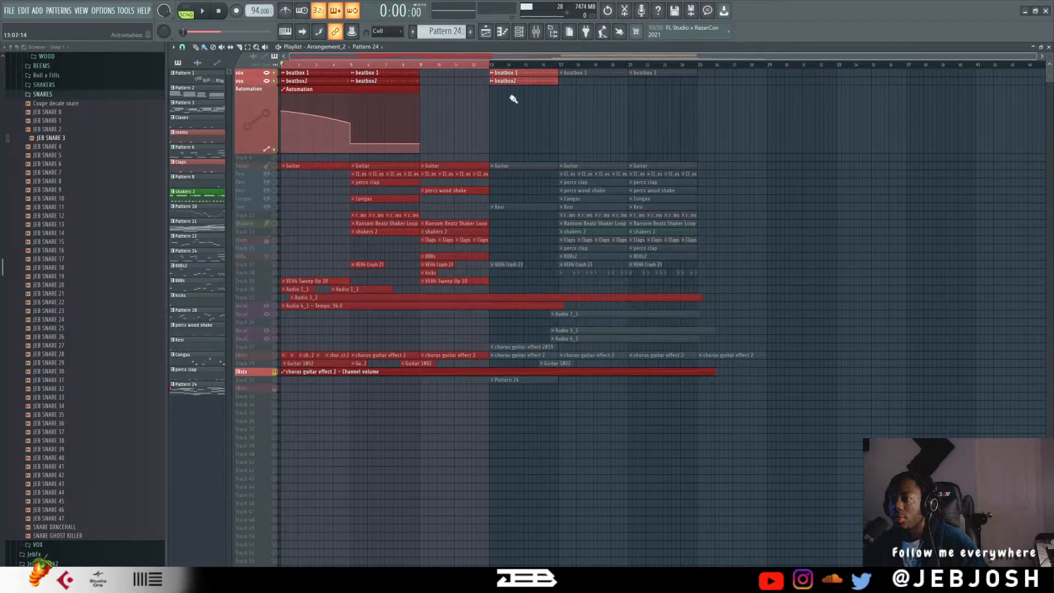
Step: Unmute the first Perc track on its own and play the Claves pattern in pattern mode
key(space)
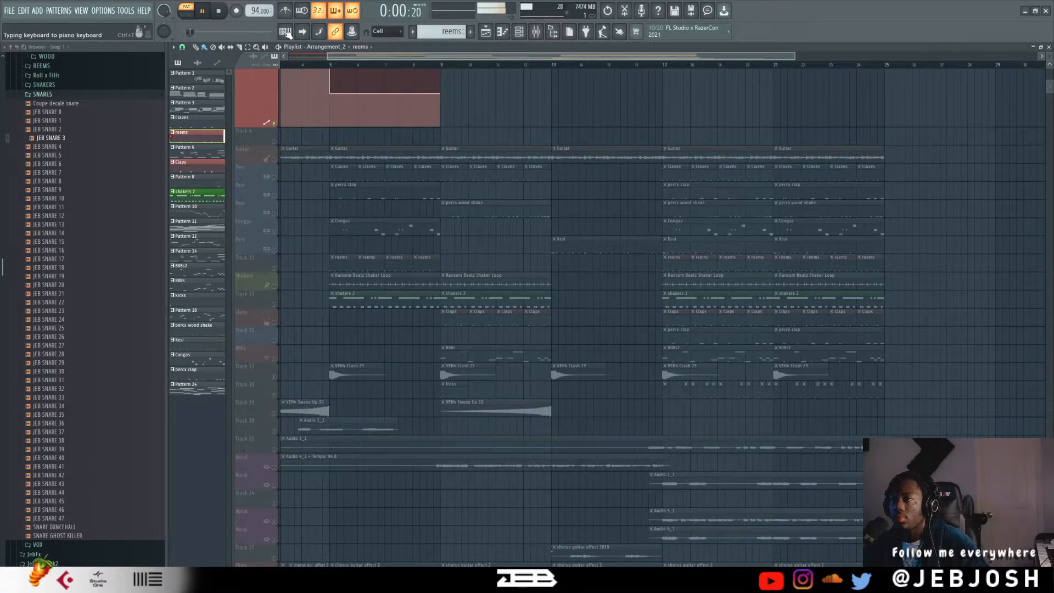
key(space)
click(278, 180)
click(340, 168)
key(space)
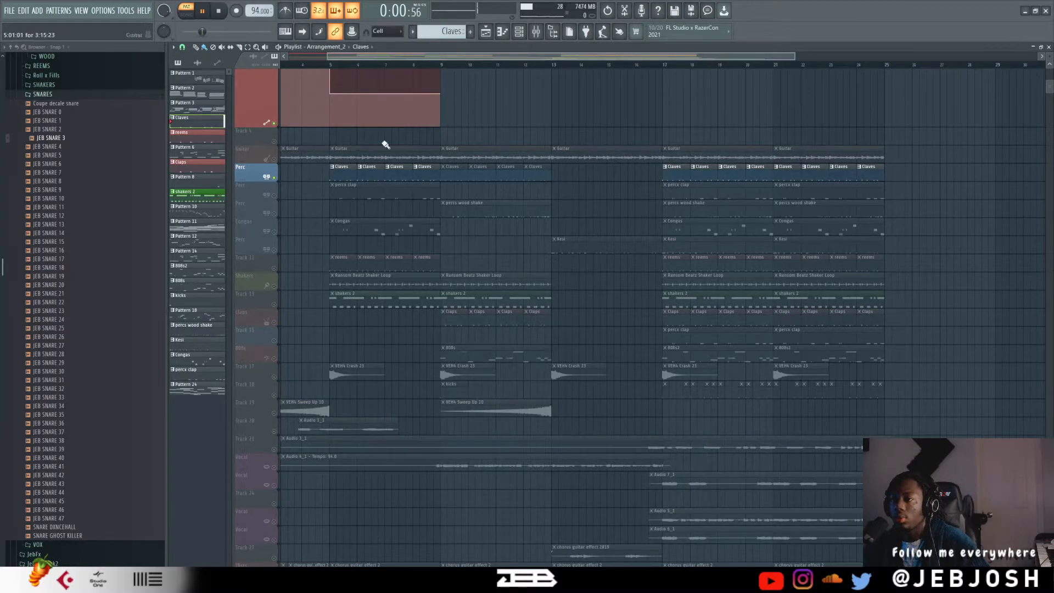
Step: Show the Claves steps in the channel rack, stop playback and place the playlist beside the rack
click(536, 33)
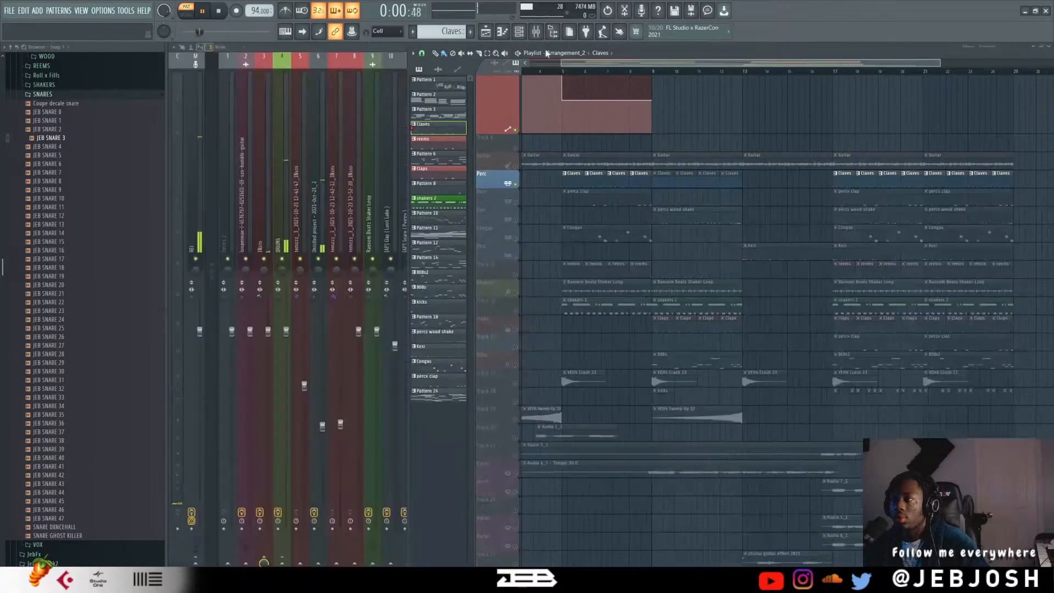
click(519, 32)
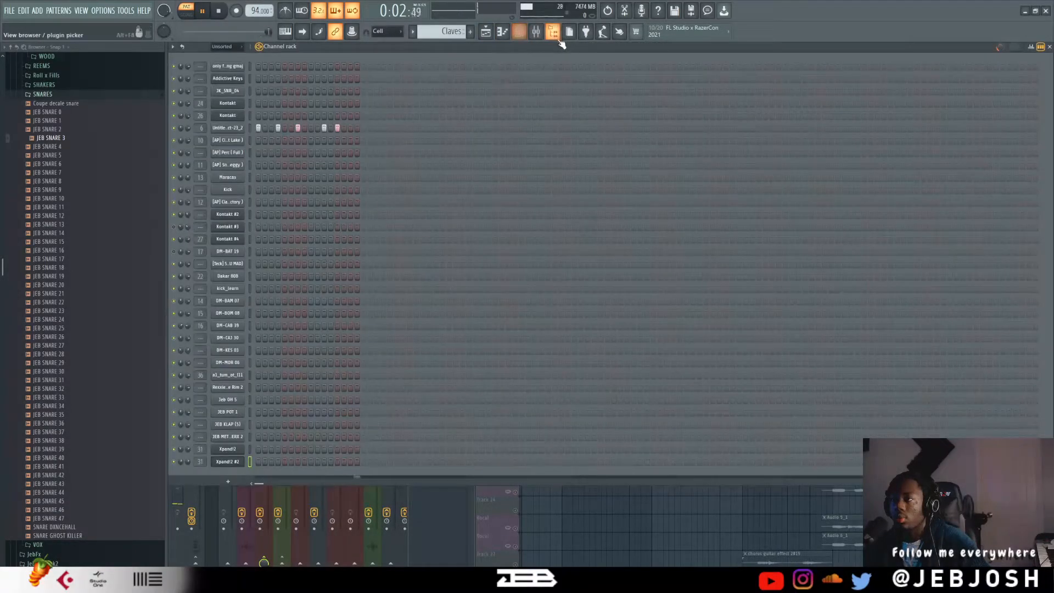
click(490, 34)
key(space)
drag(646, 55, 691, 46)
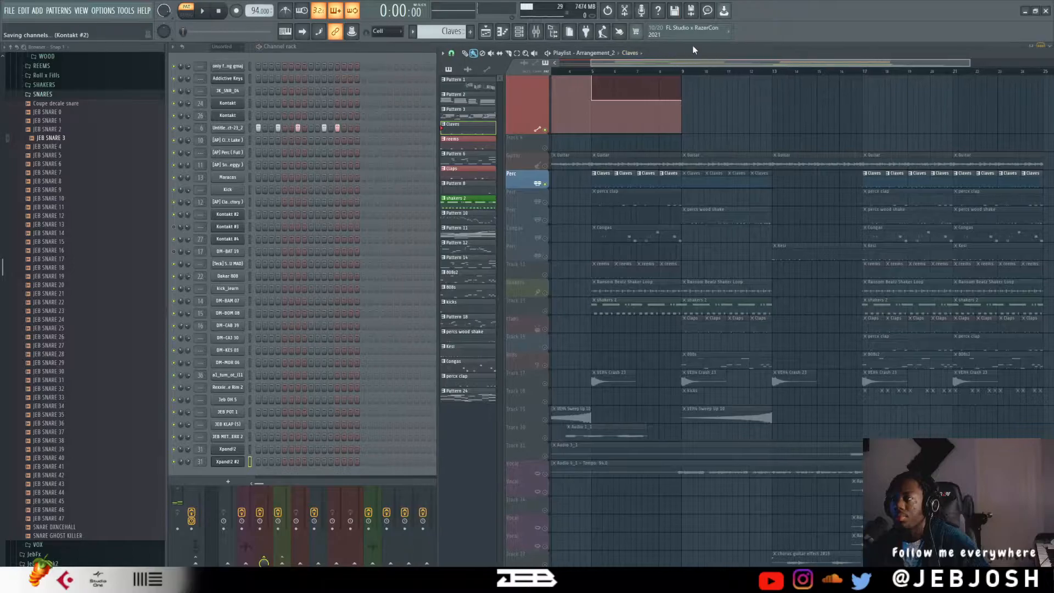
Step: Unmute the second Perc track, play its percs clap pattern in the channel rack and return to the playlist
click(567, 198)
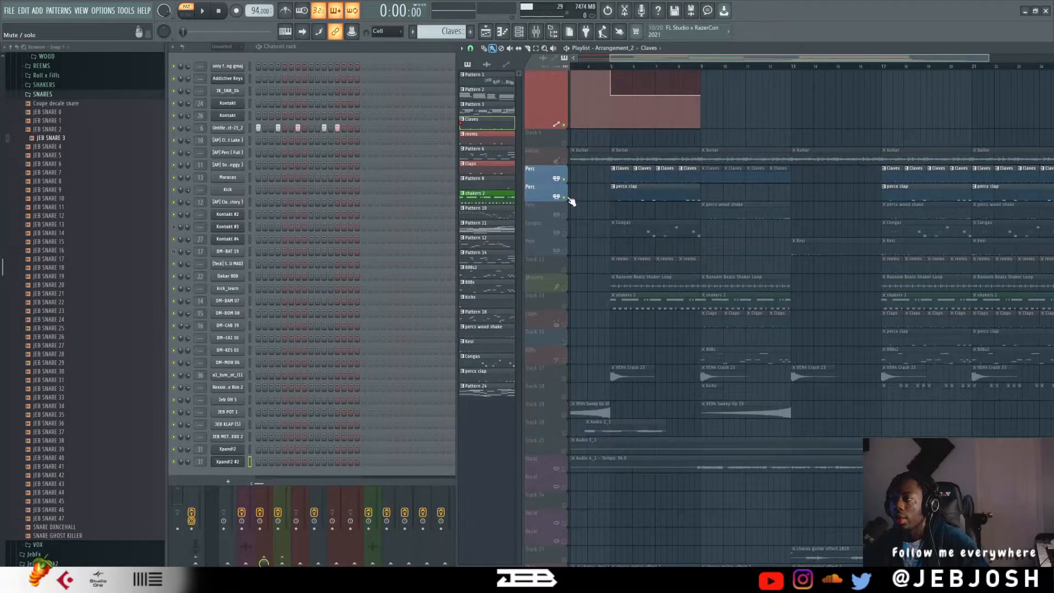
click(637, 187)
key(space)
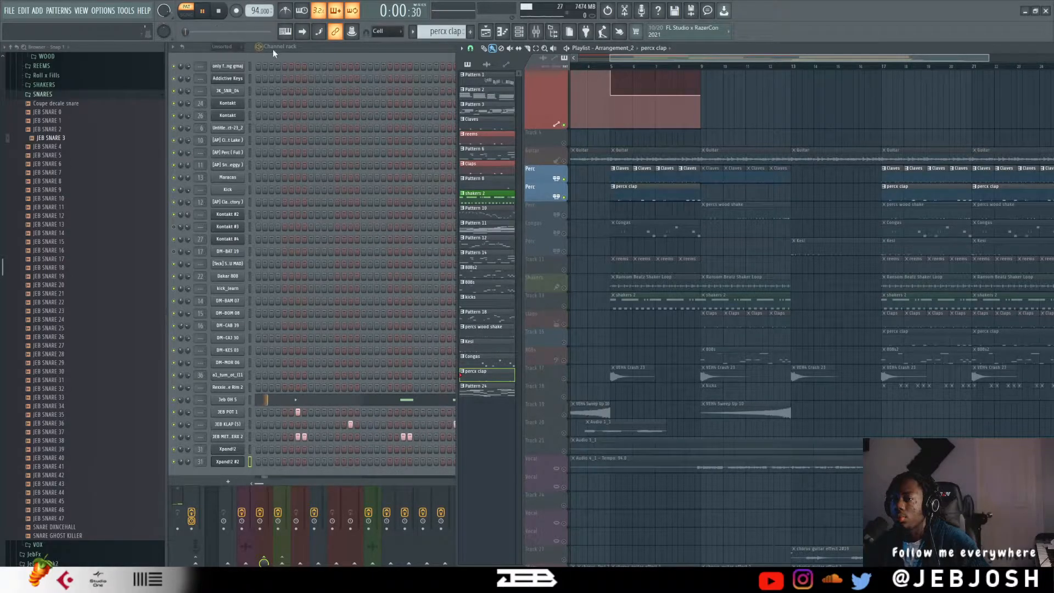
click(370, 55)
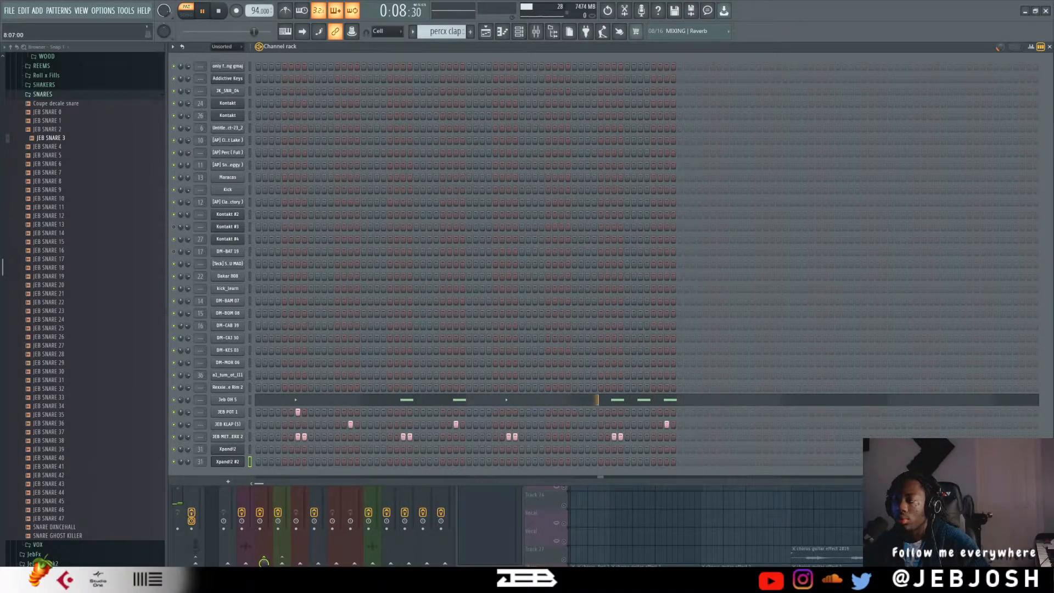
key(space)
key(F5)
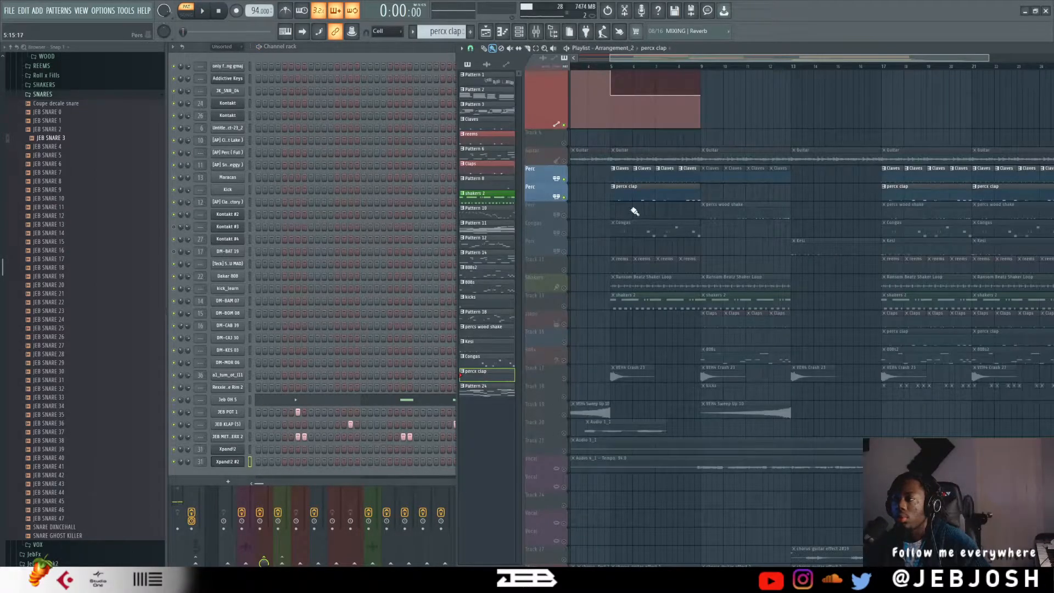
Step: Unmute the Congas track and play the Congas pattern with the channel rack in front
click(564, 233)
click(638, 236)
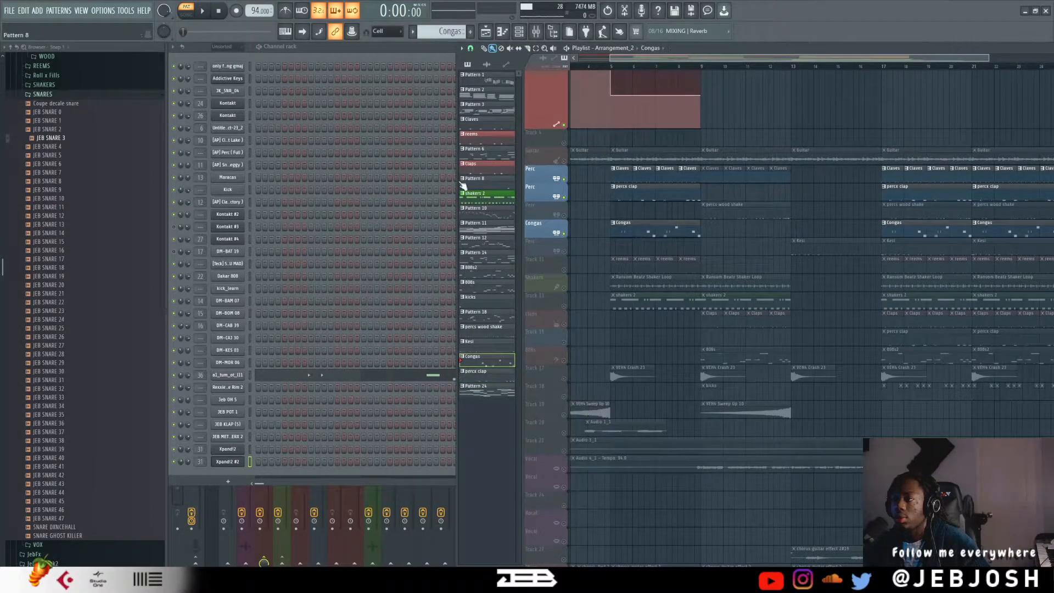
click(295, 48)
key(space)
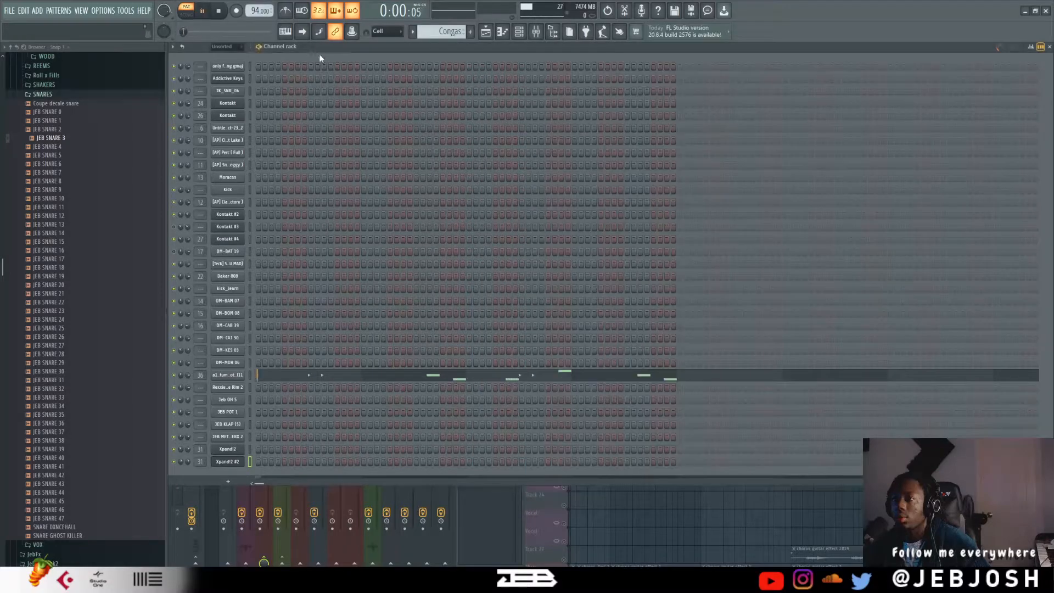
Step: View the Congas notes in the piano roll and replay the pattern from the start
click(373, 381)
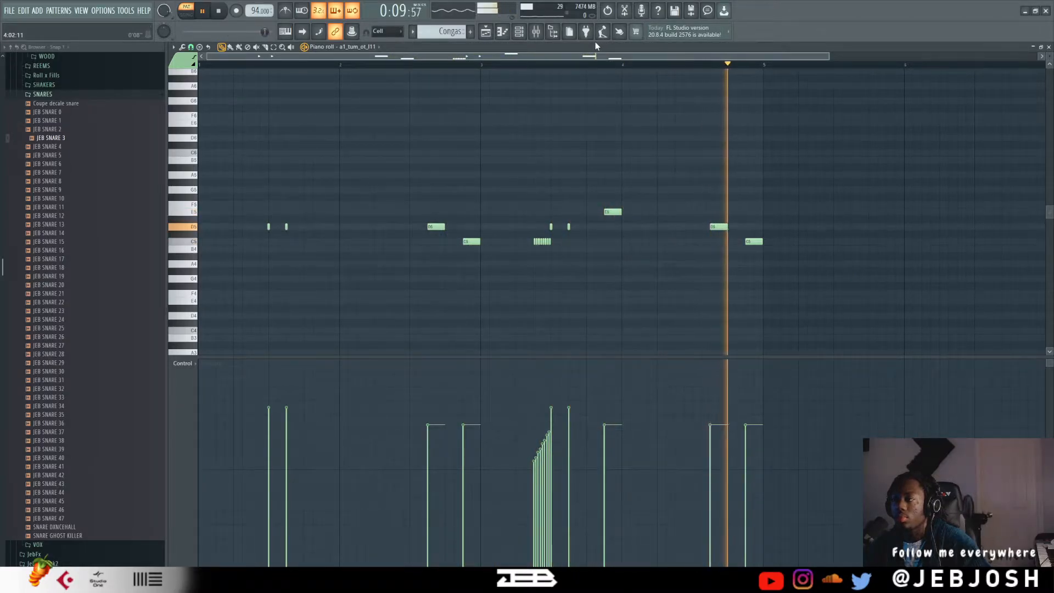
key(space)
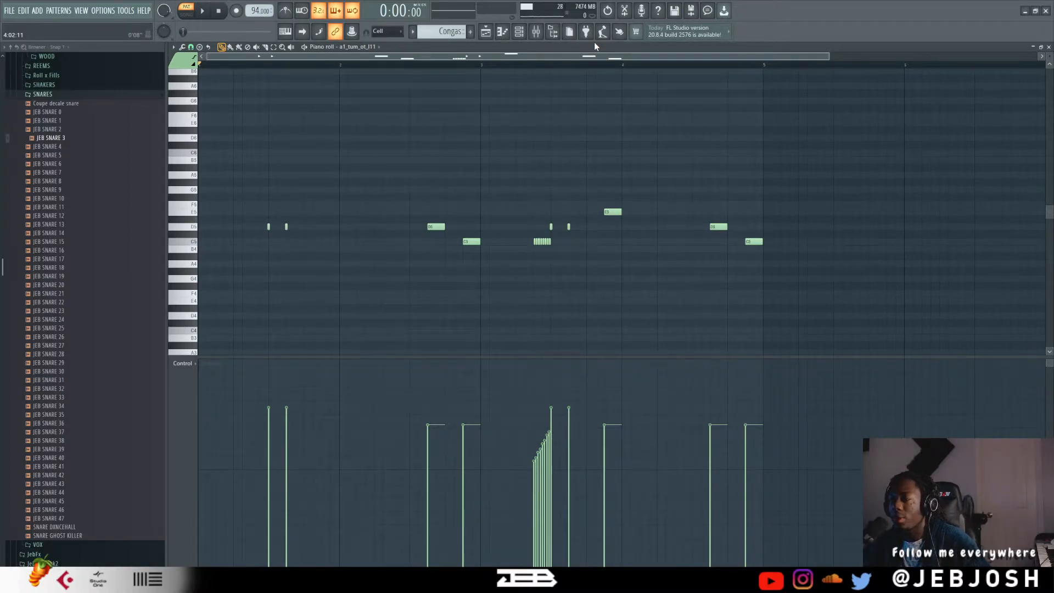
key(space)
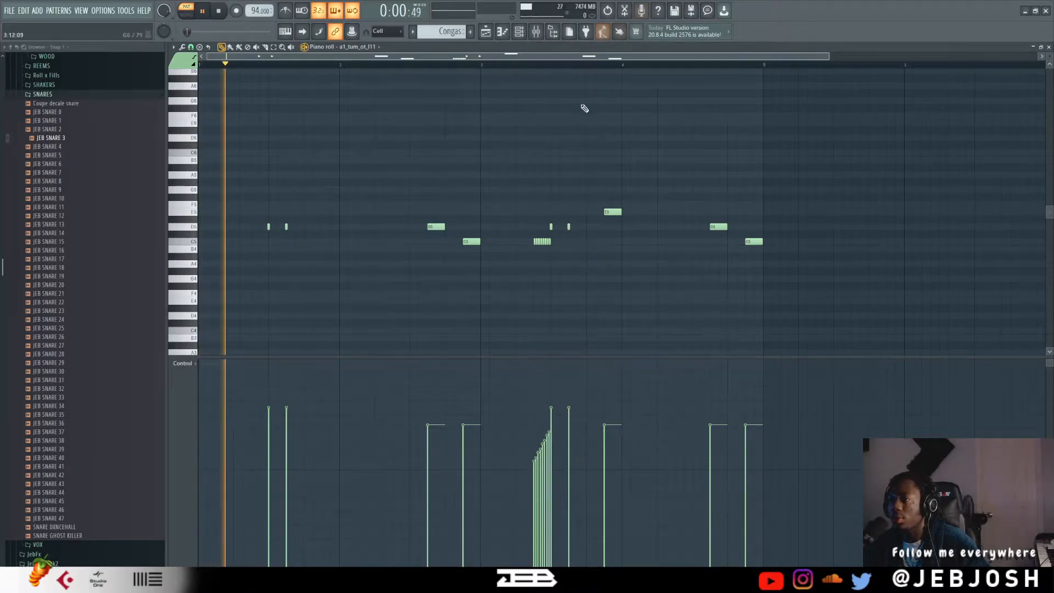
key(space)
Step: Select bars 5 to 9 in the playlist and play the unmuted percussion tracks together in song mode
click(486, 32)
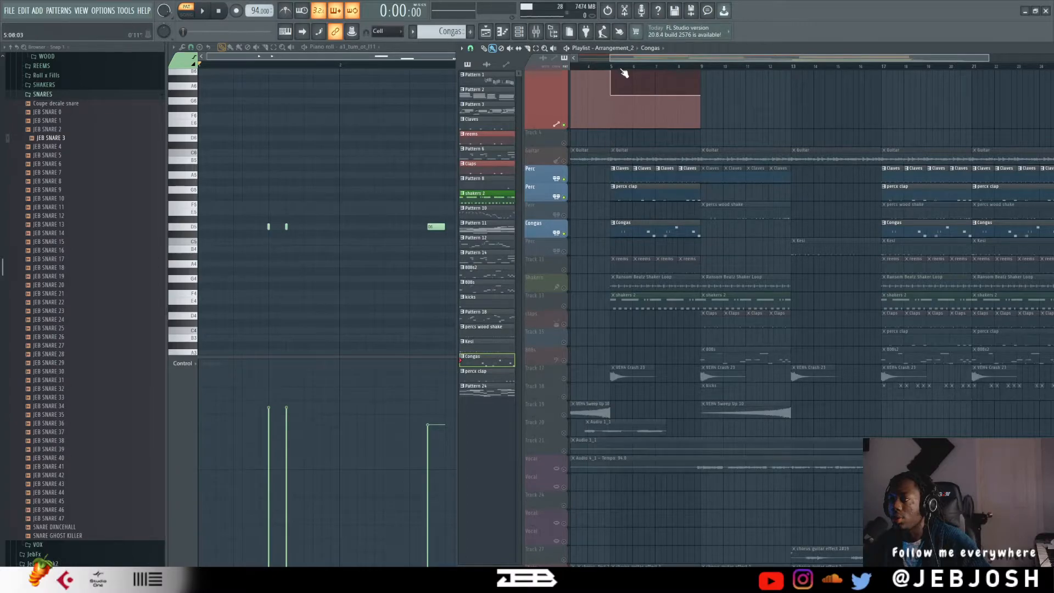
drag(613, 70, 686, 73)
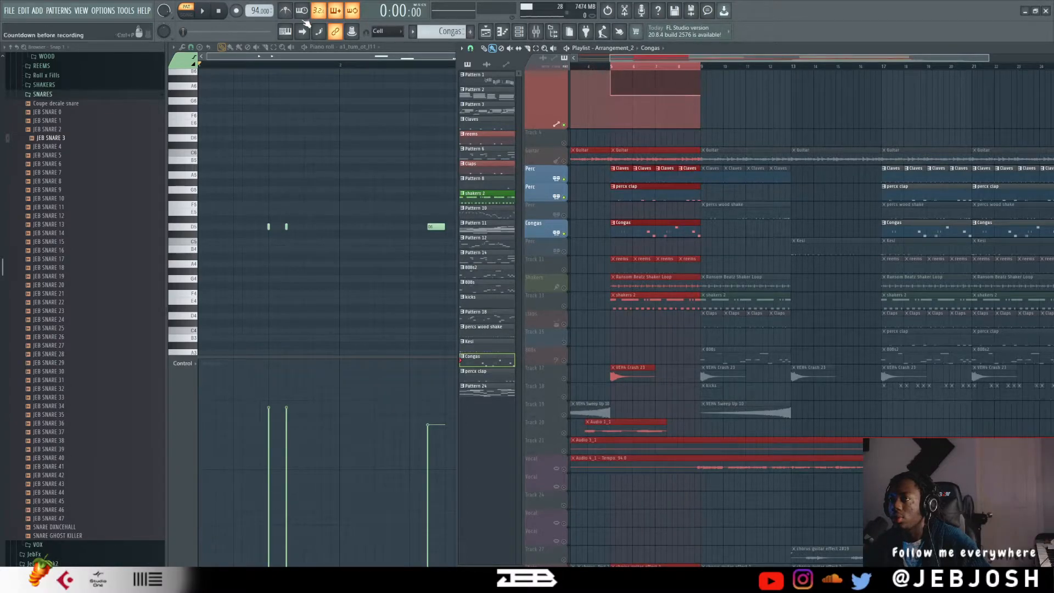
click(192, 17)
key(space)
scroll(579, 139, up, 3)
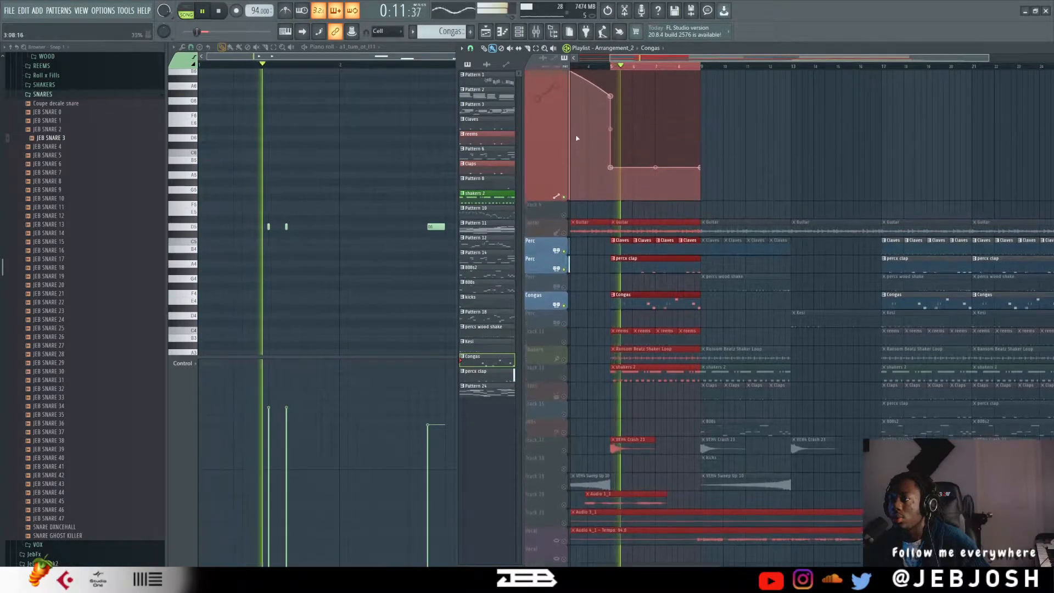
scroll(568, 114, up, 3)
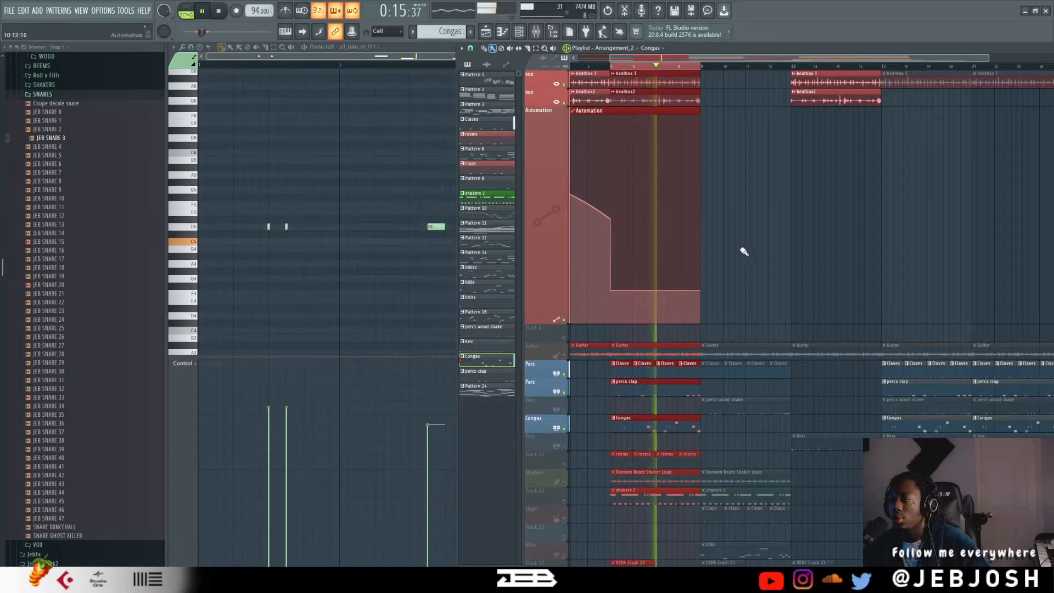
scroll(744, 254, down, 3)
key(space)
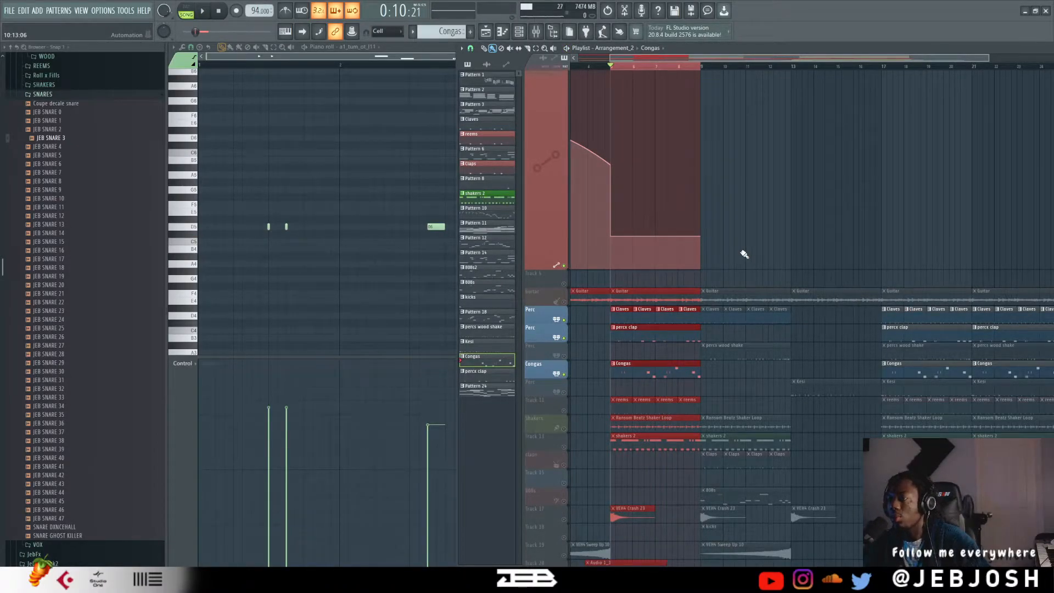
Step: Unmute Track 11 and the Shakers track, then solo Shakers and play its shaker loop from bar 5
scroll(734, 259, down, 5)
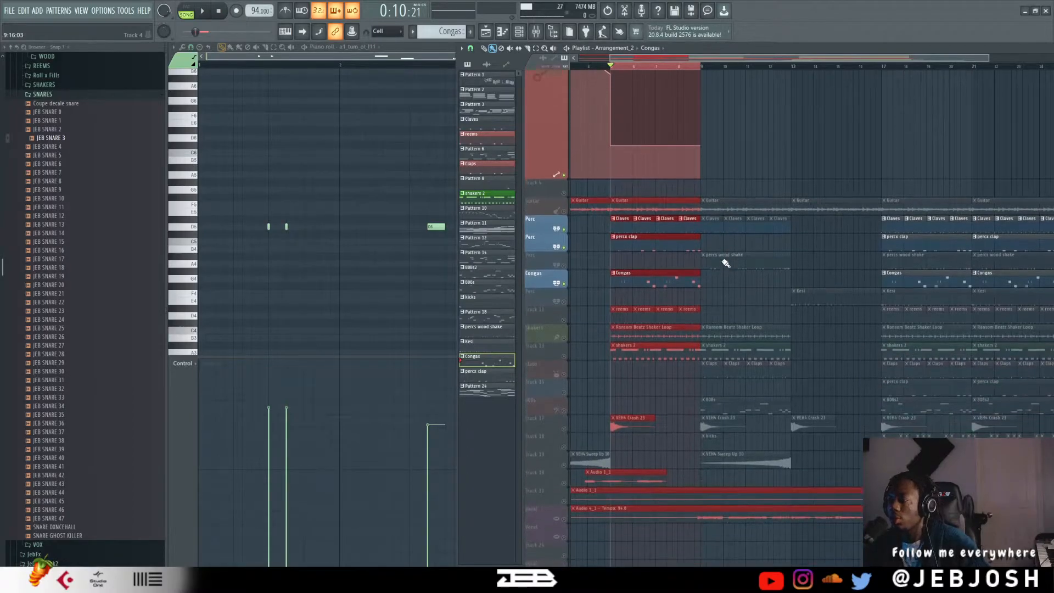
click(564, 320)
scroll(577, 363, down, 2)
click(565, 302)
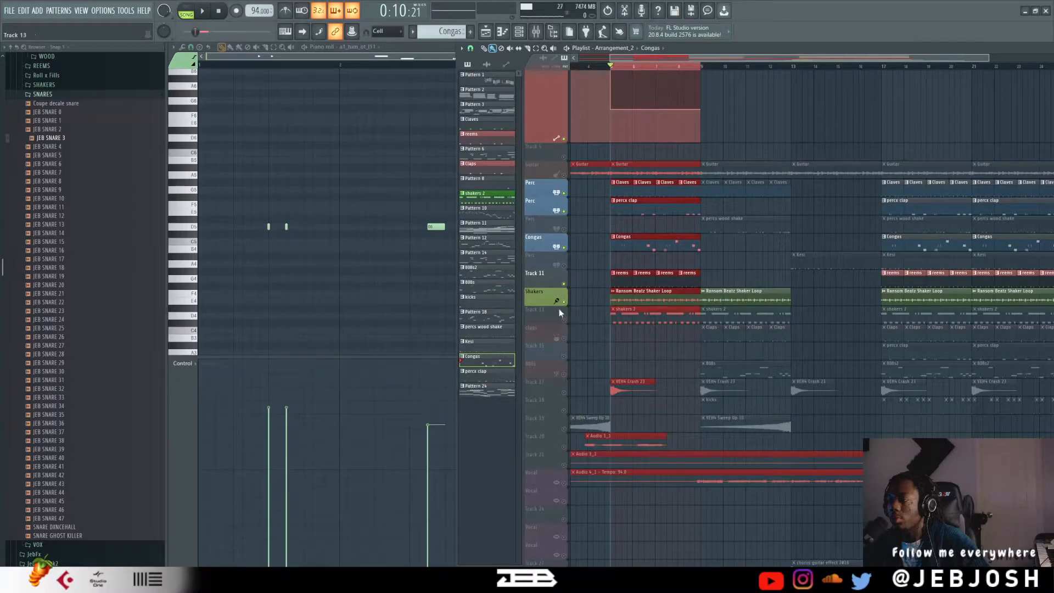
right_click(563, 303)
key(space)
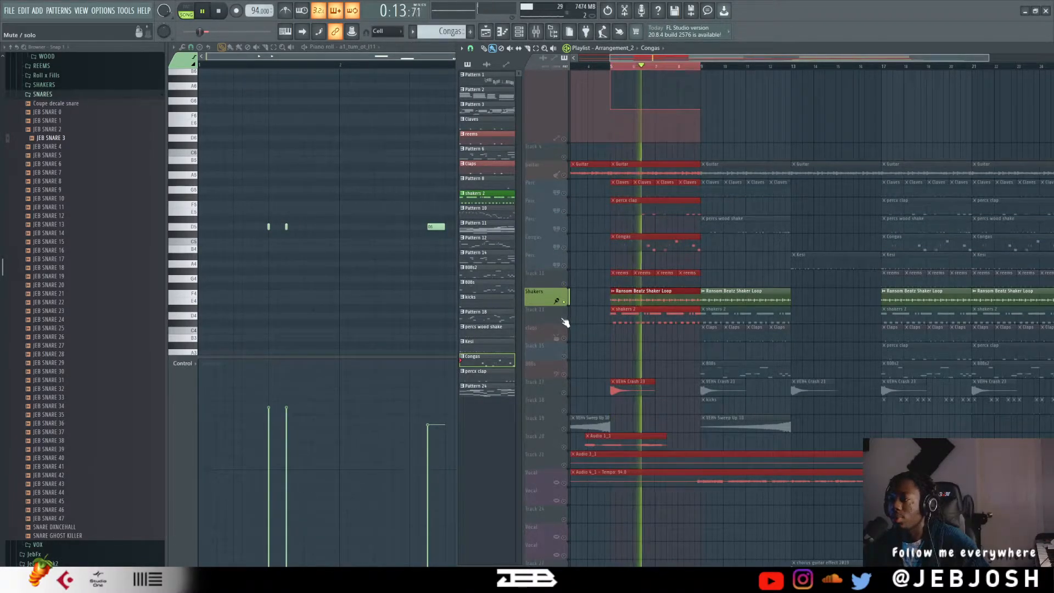
key(space)
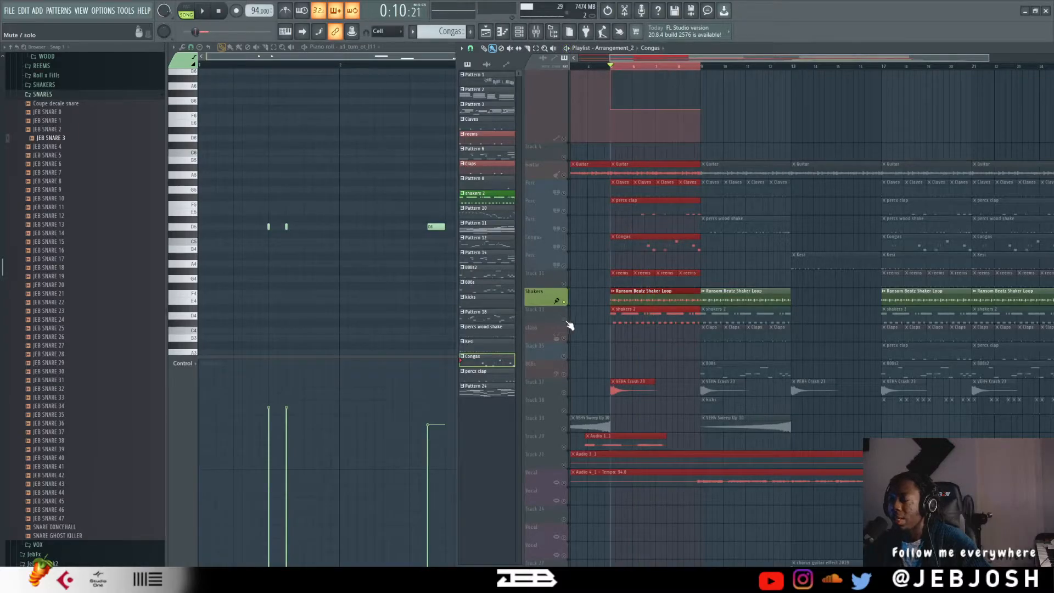
Step: Unmute Track 13, play it with the shaker loop and view the shakers 2 notes in the full-width piano roll
click(564, 321)
key(space)
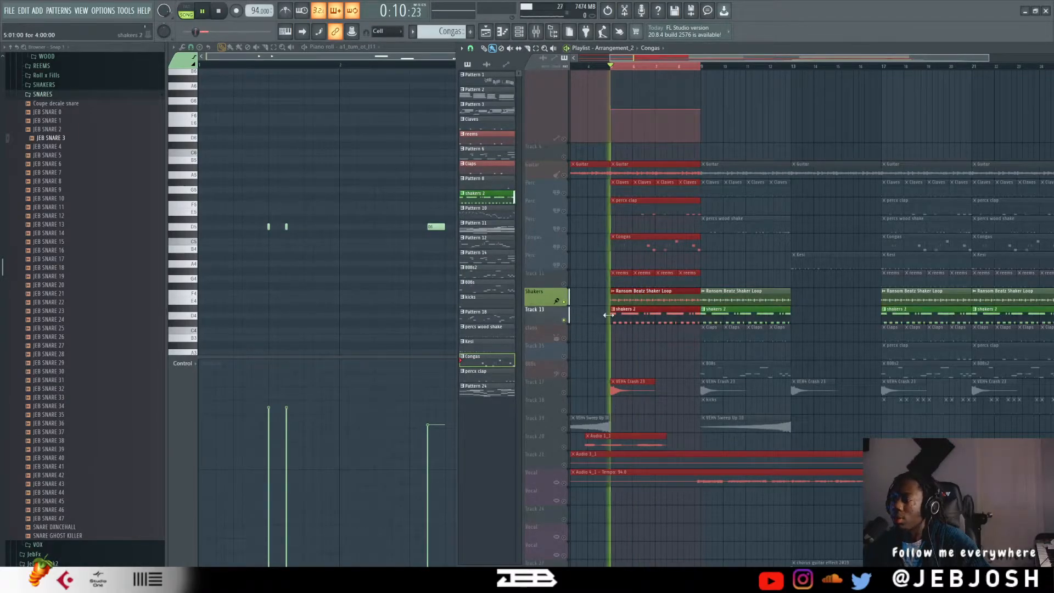
click(644, 309)
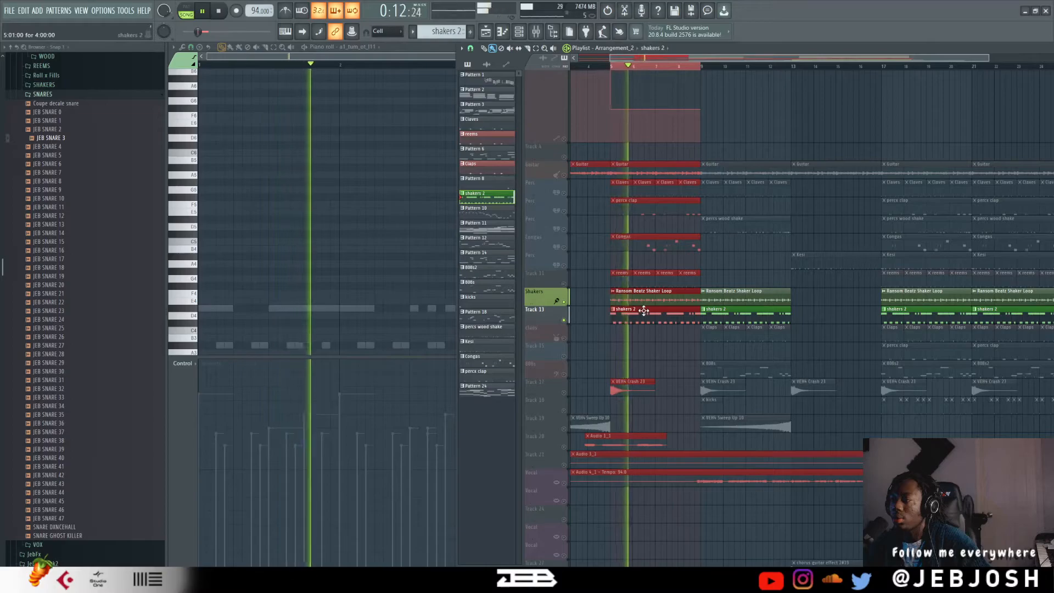
right_click(352, 309)
double_click(371, 308)
scroll(417, 302, down, 3)
scroll(507, 287, down, 3)
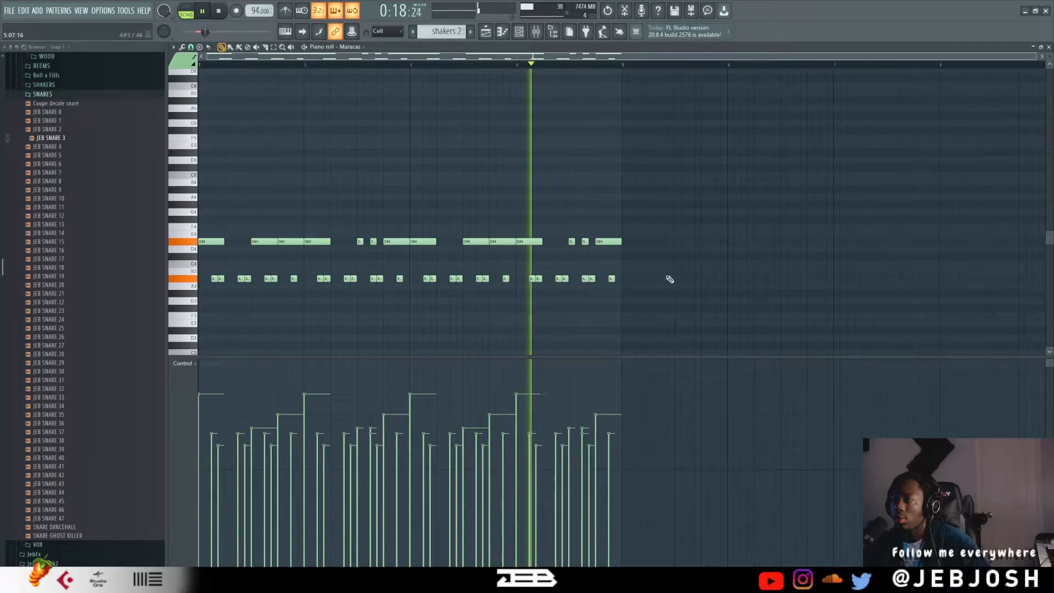
Step: Play the percs wood shake pattern with its channels shown in the channel rack
click(486, 32)
key(space)
scroll(589, 344, down, 2)
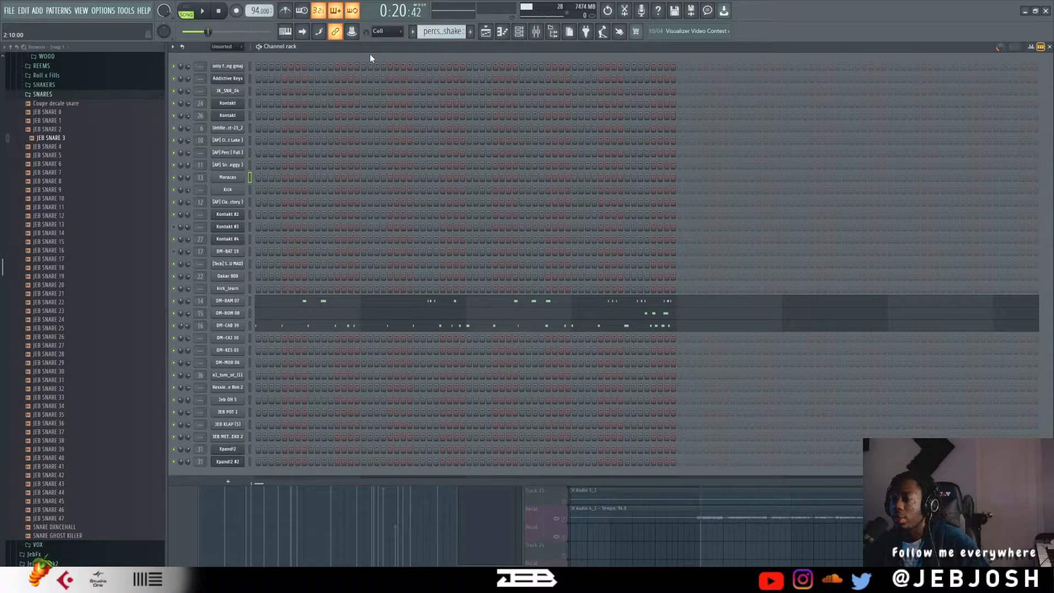
key(space)
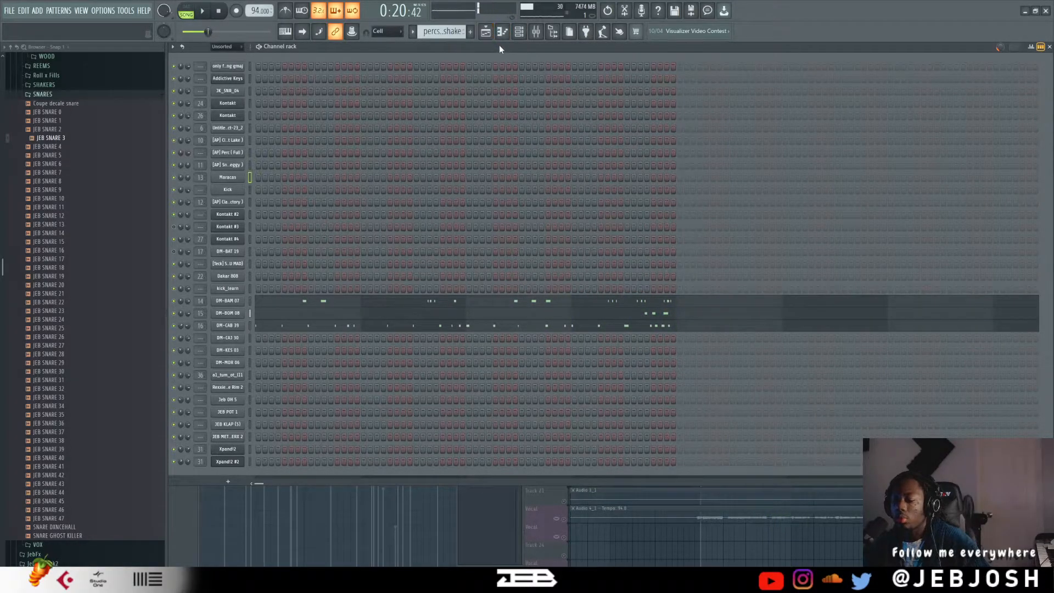
Step: Examine the DM-BAM 07 and DM-CAB 39 notes of the percs wood shake pattern in the piano roll
key(F7)
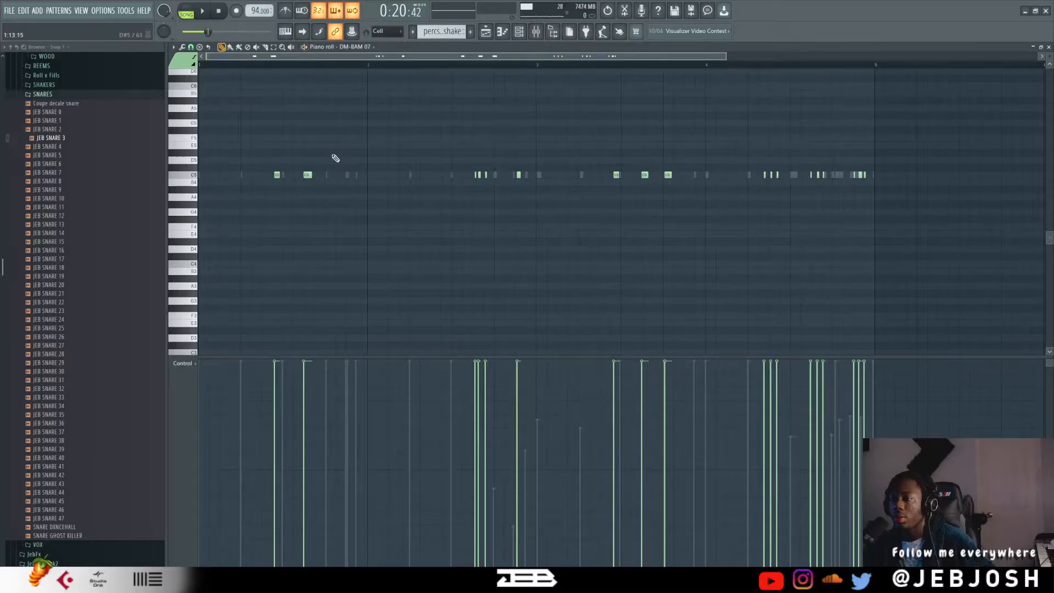
scroll(294, 169, up, 3)
scroll(527, 228, down, 4)
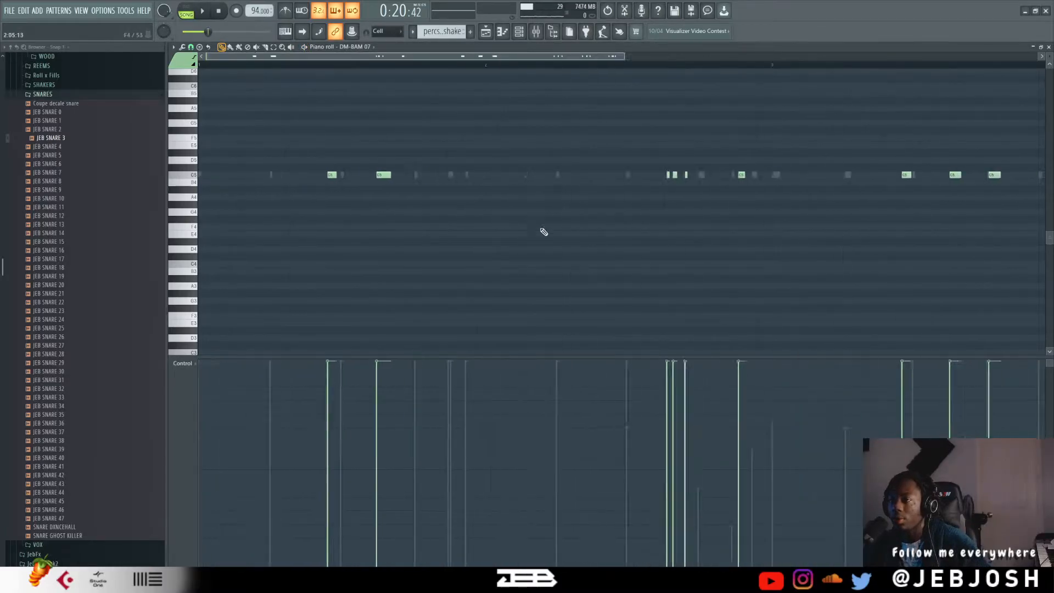
click(1049, 48)
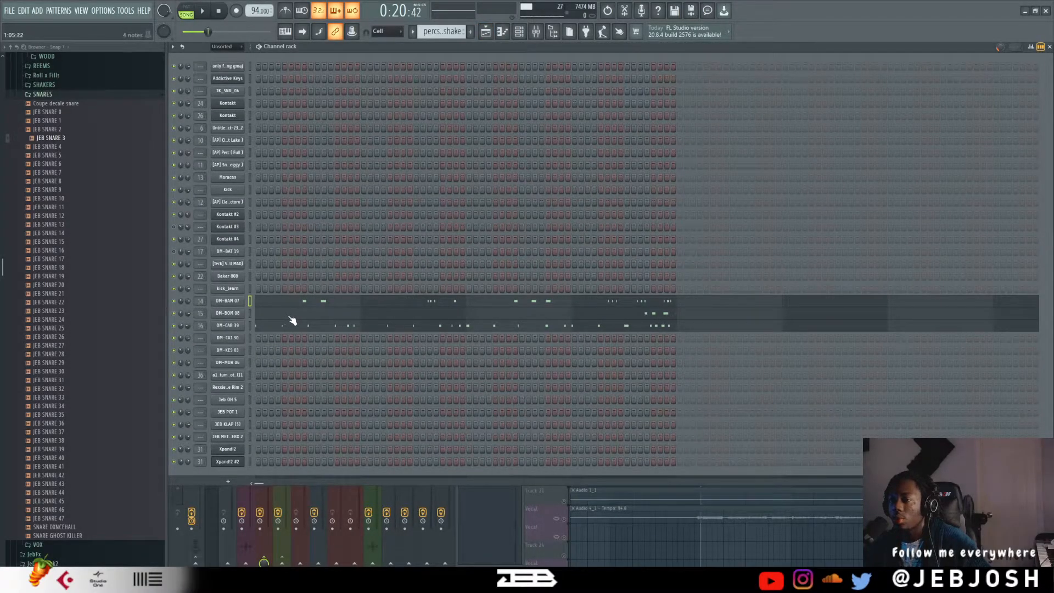
click(335, 330)
scroll(346, 283, up, 4)
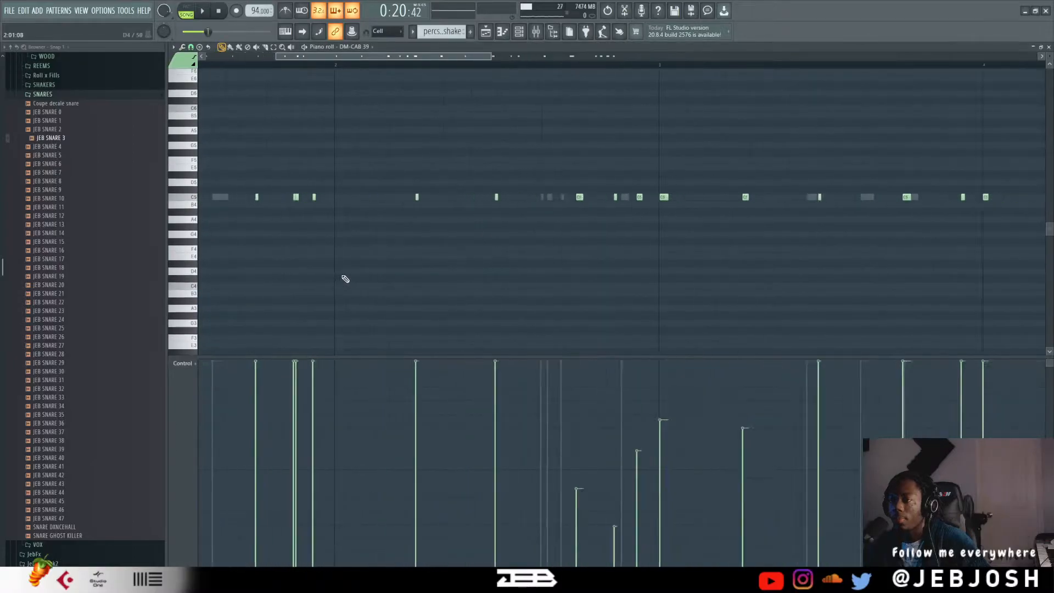
scroll(357, 279, down, 6)
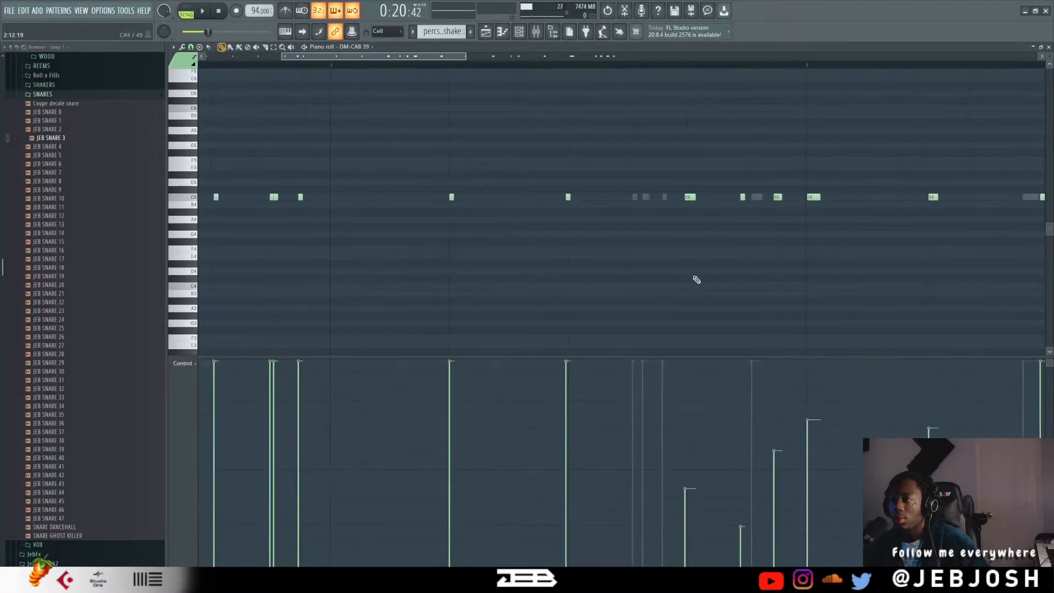
click(1049, 47)
Step: Return to the playlist and play the Claps pattern on its own in pattern mode
click(486, 31)
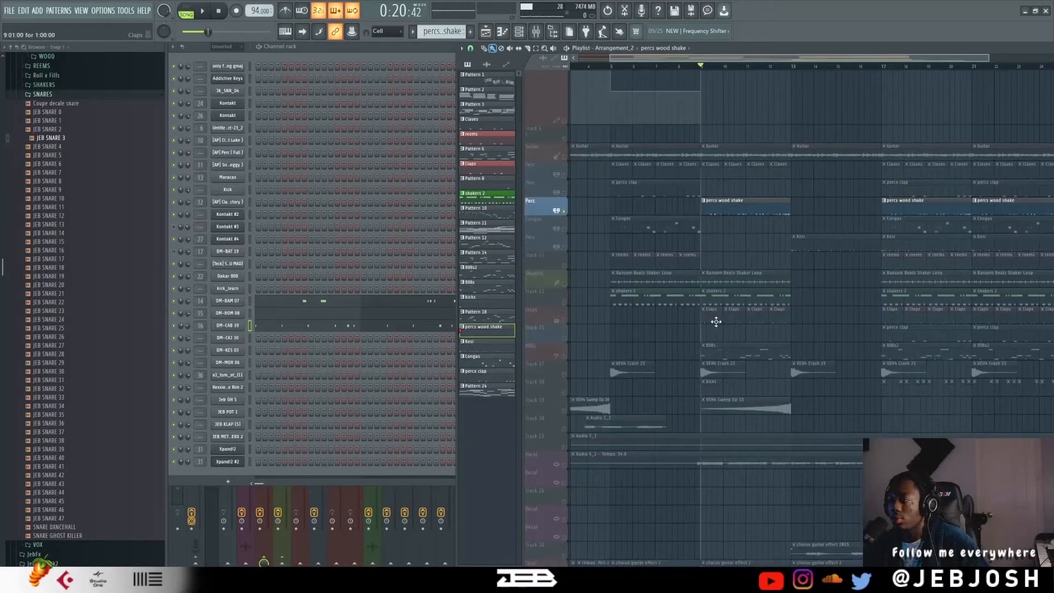
click(714, 320)
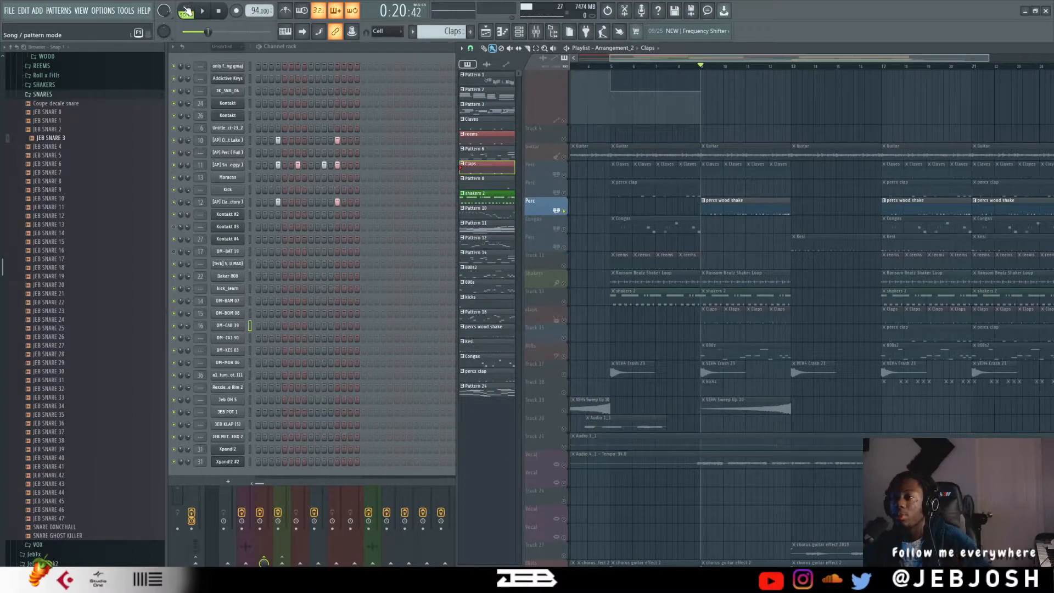
key(space)
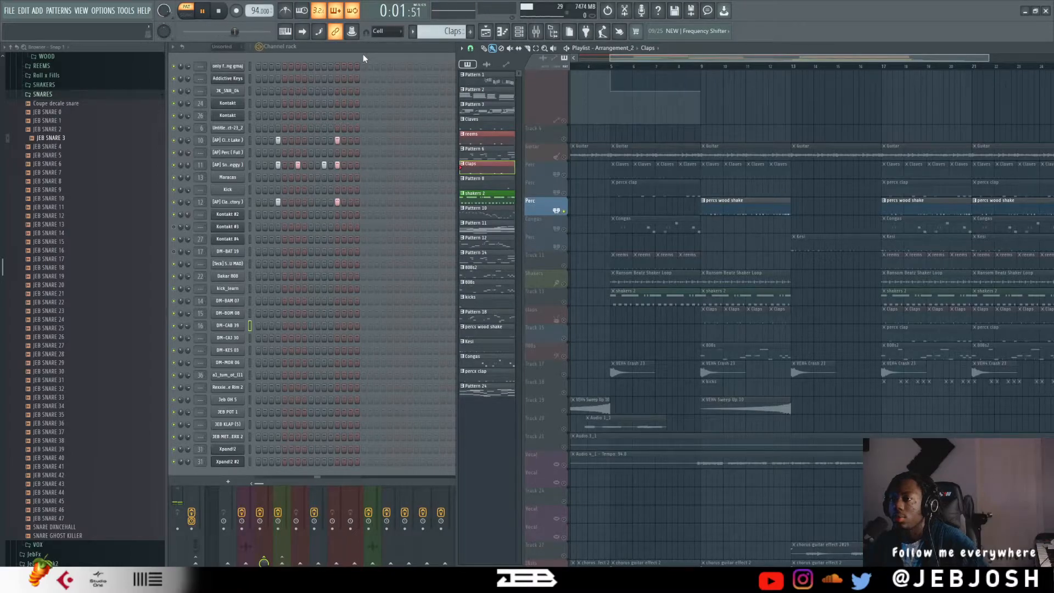
key(space)
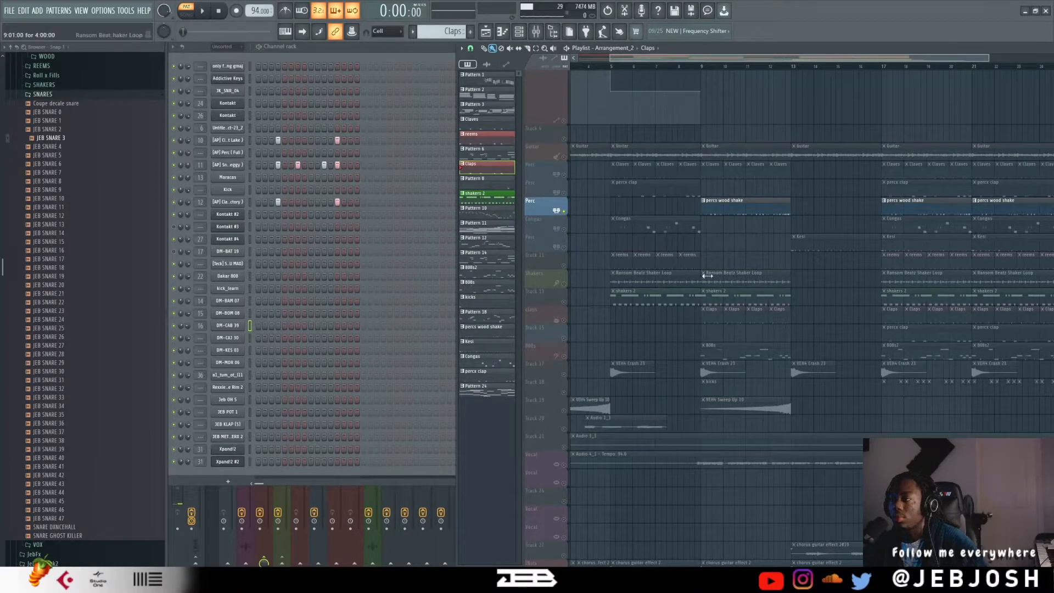
Step: Unmute the 808s track, play the 808s pattern and view its Dakar 808 notes in the piano roll
click(565, 355)
click(708, 345)
key(space)
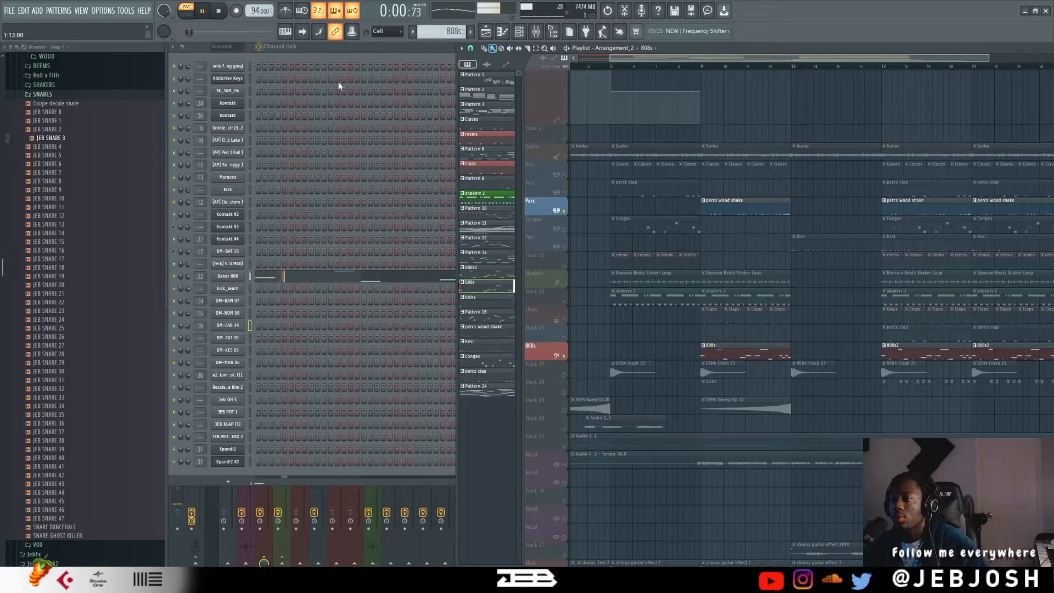
click(360, 270)
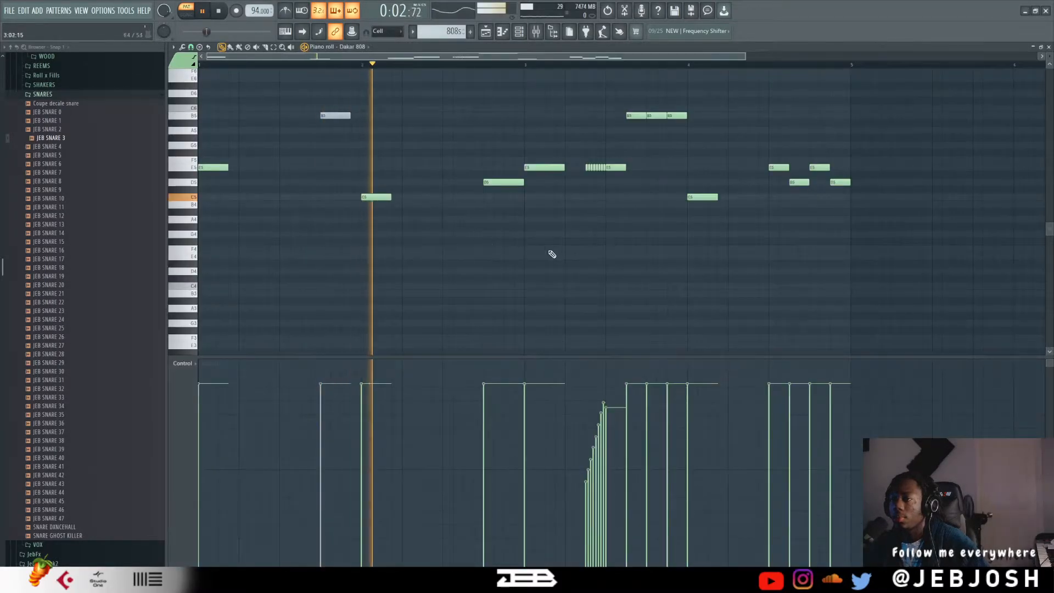
scroll(691, 283, up, 3)
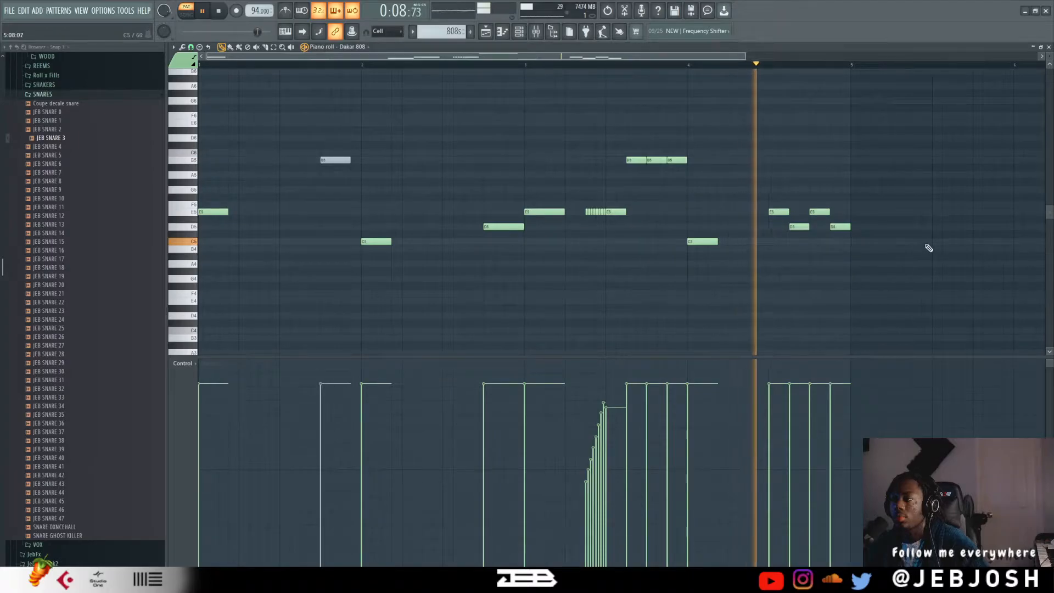
key(space)
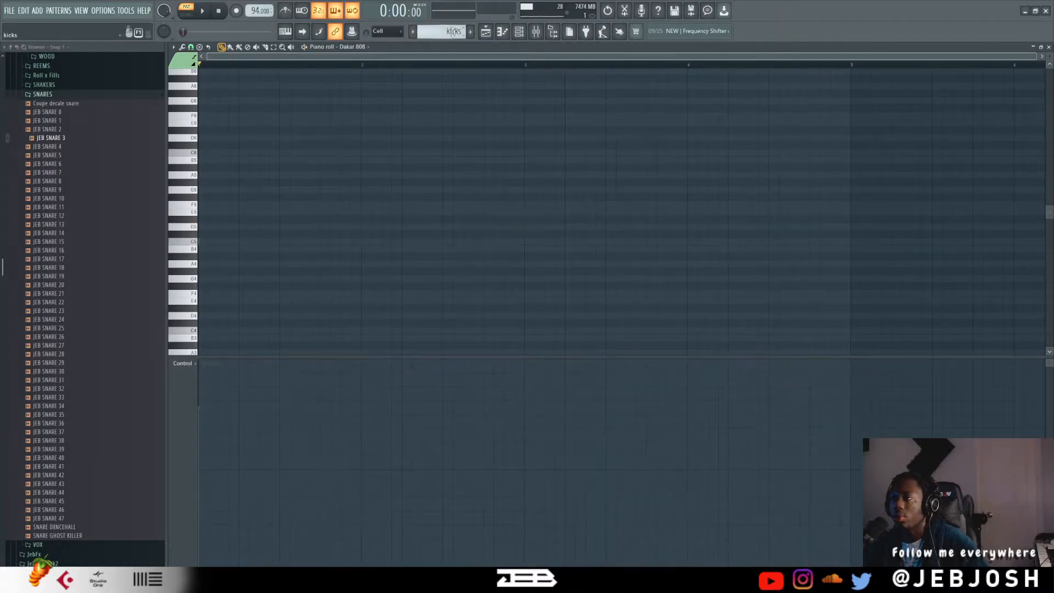
Step: Unmute Track 17 in the playlist and open the VEH4 Crash 23 and VEH4 Sweep Up 10 sample settings
key(F5)
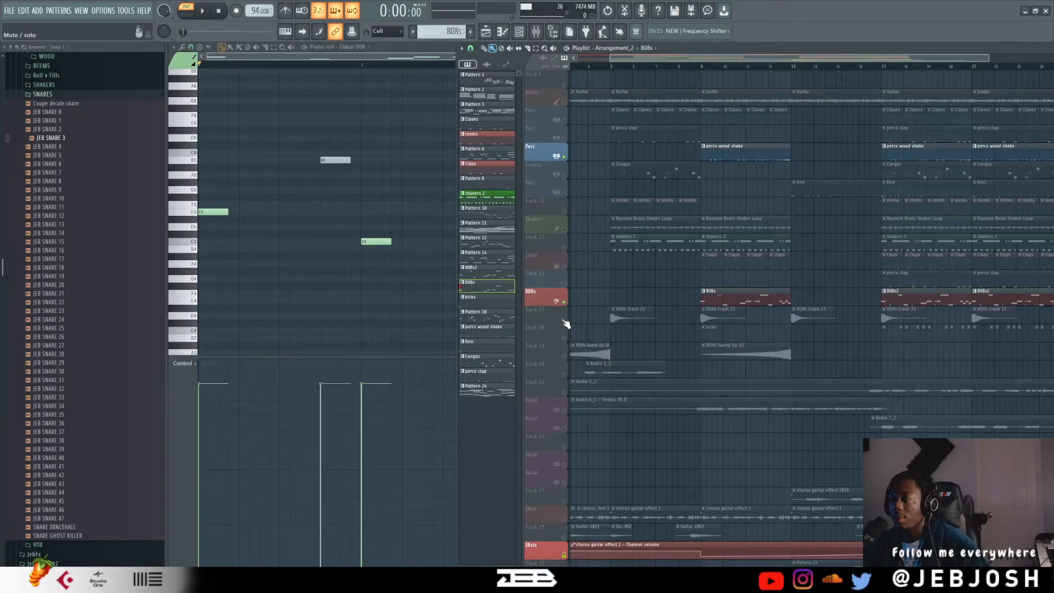
click(564, 320)
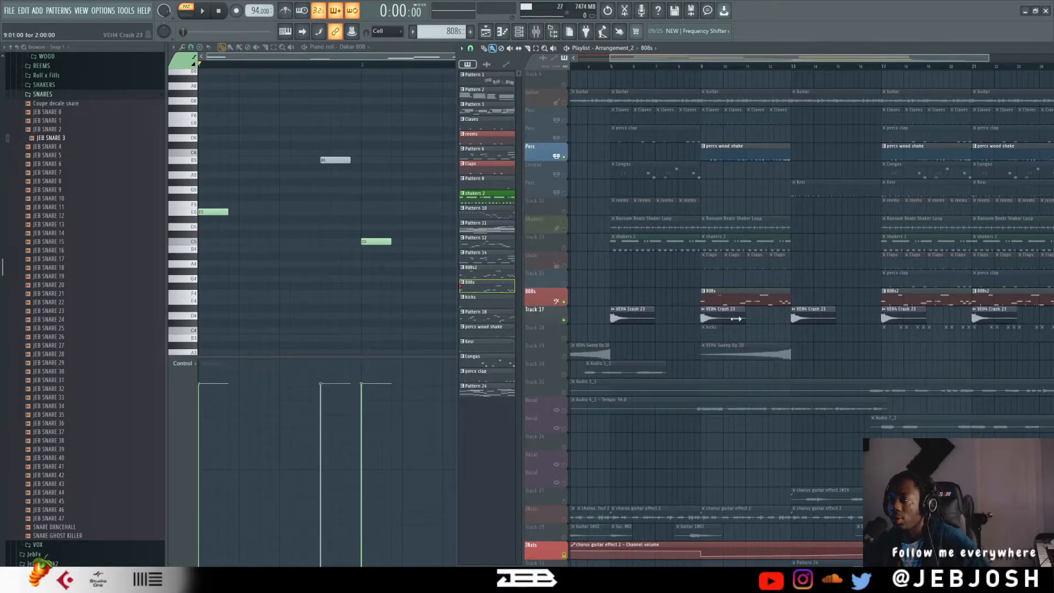
double_click(723, 310)
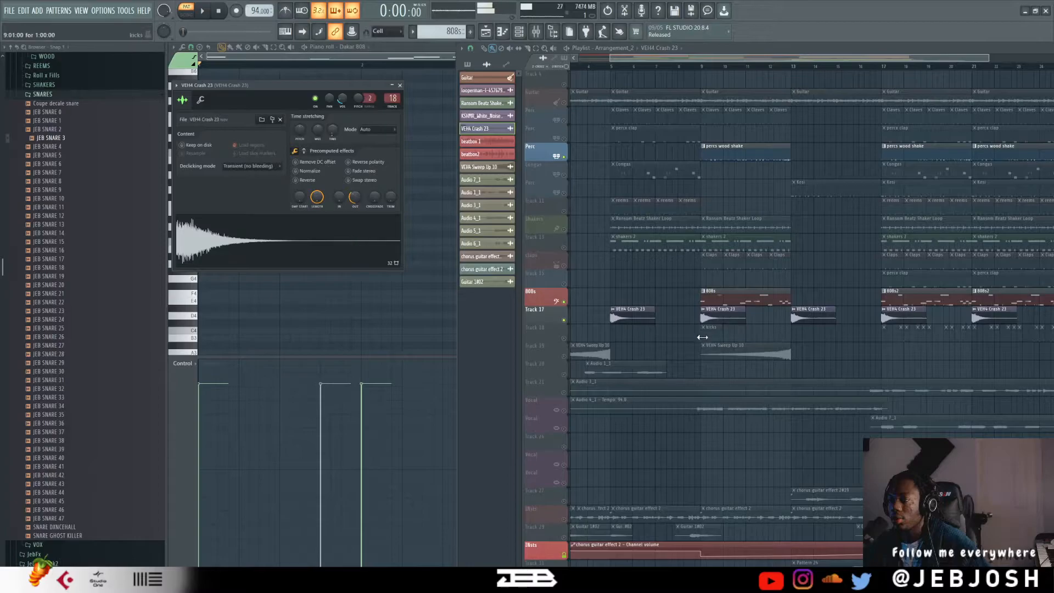
double_click(735, 354)
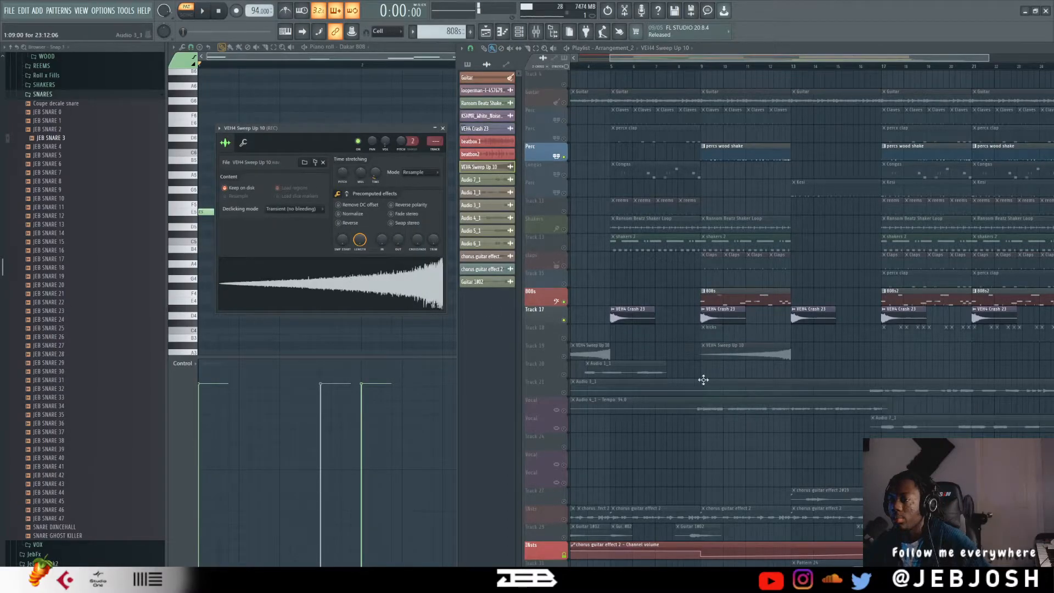
Step: Unmute Track 19 and play the sweep, crash, 808s and wood shake percussion together from bar 9 in song mode
click(564, 357)
key(space)
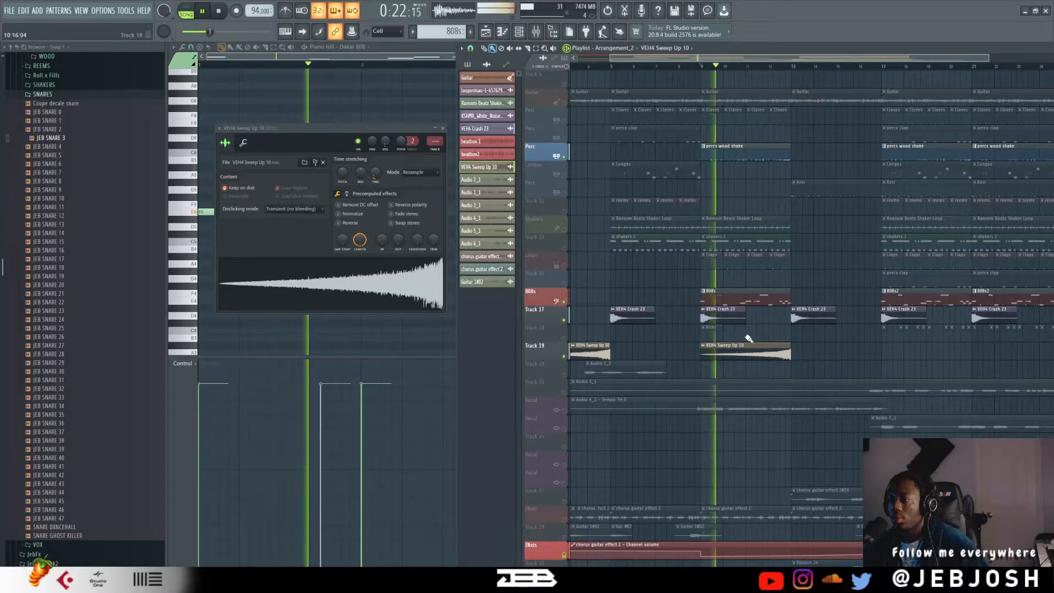
scroll(769, 354, down, 2)
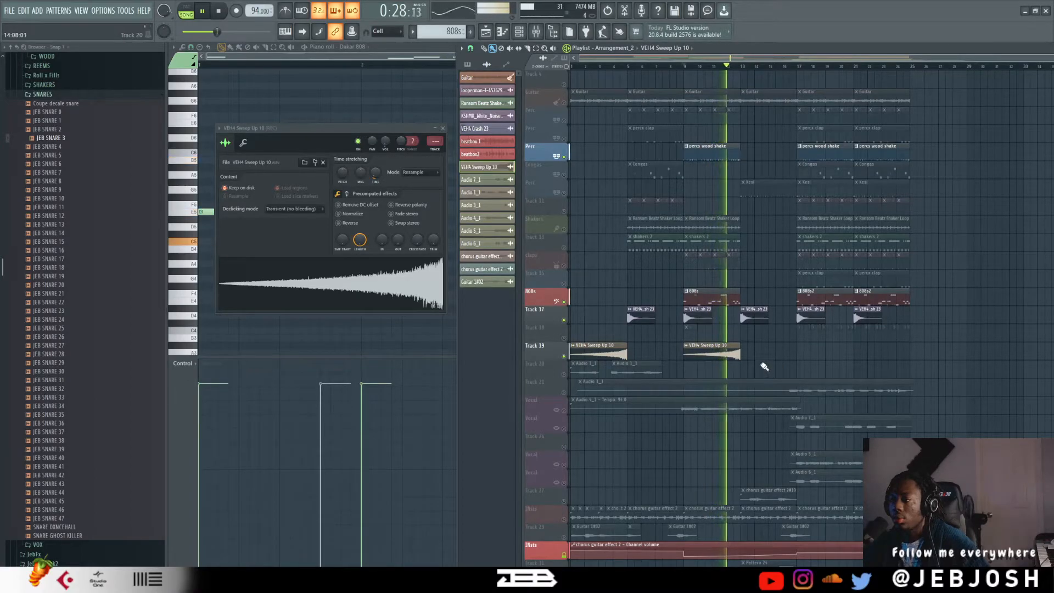
scroll(764, 367, down, 2)
scroll(763, 375, up, 5)
key(space)
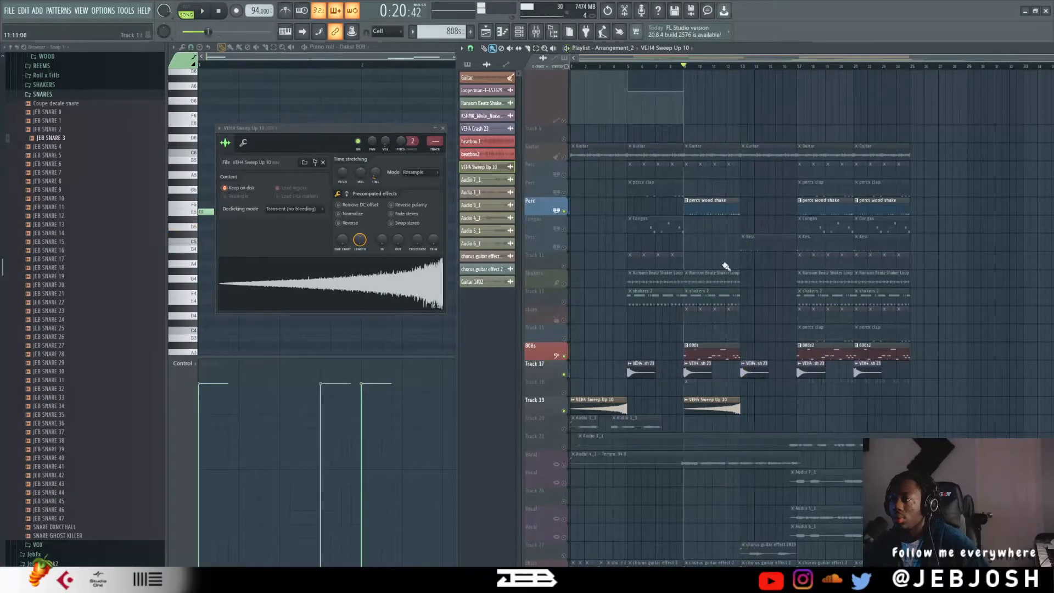
Step: Select the Kesi pattern, unmute its Perc track and play the song from bar 13
click(762, 245)
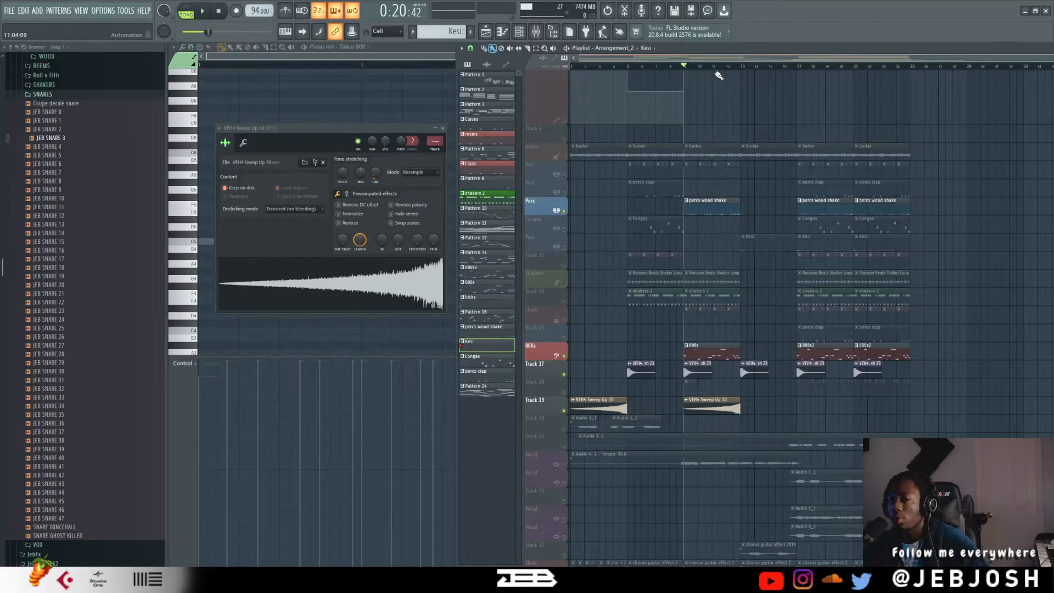
click(740, 71)
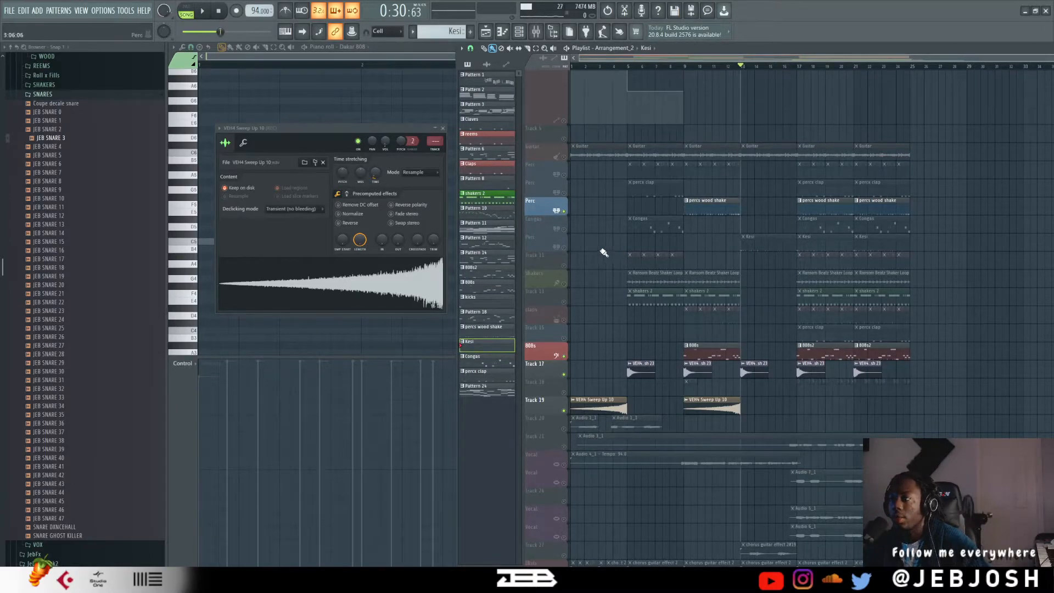
key(space)
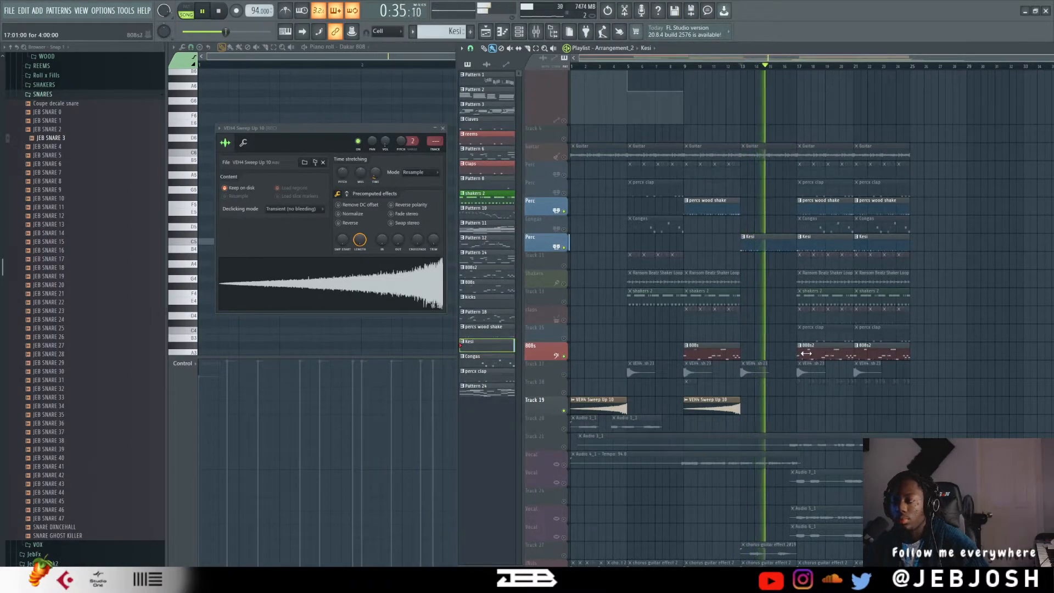
Step: View the Kesi pattern's DM-KES 03 notes in the piano roll and examine their spacing up close
double_click(757, 243)
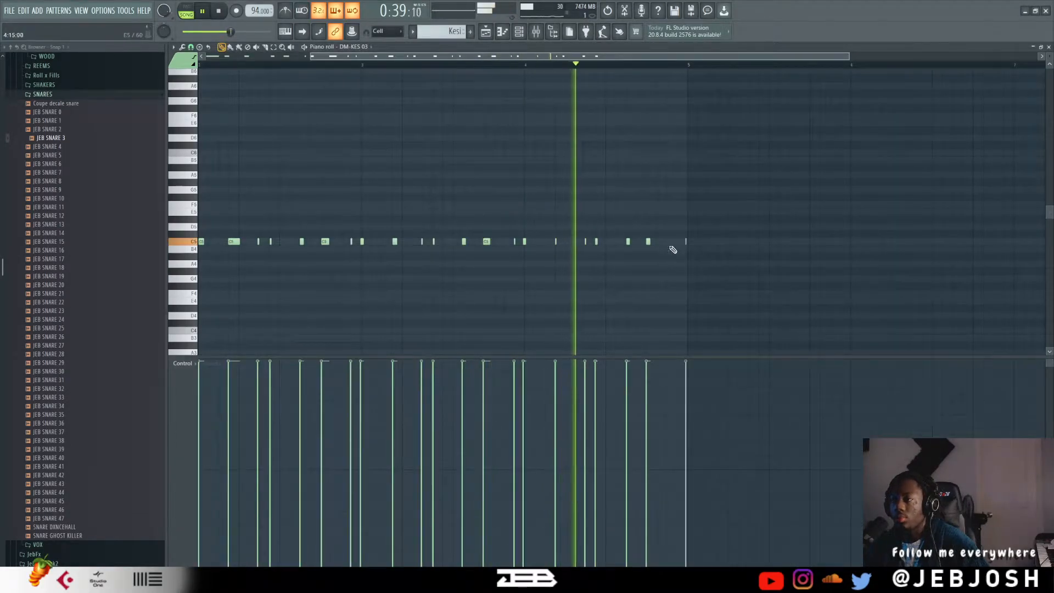
scroll(499, 178, up, 3)
scroll(500, 180, down, 2)
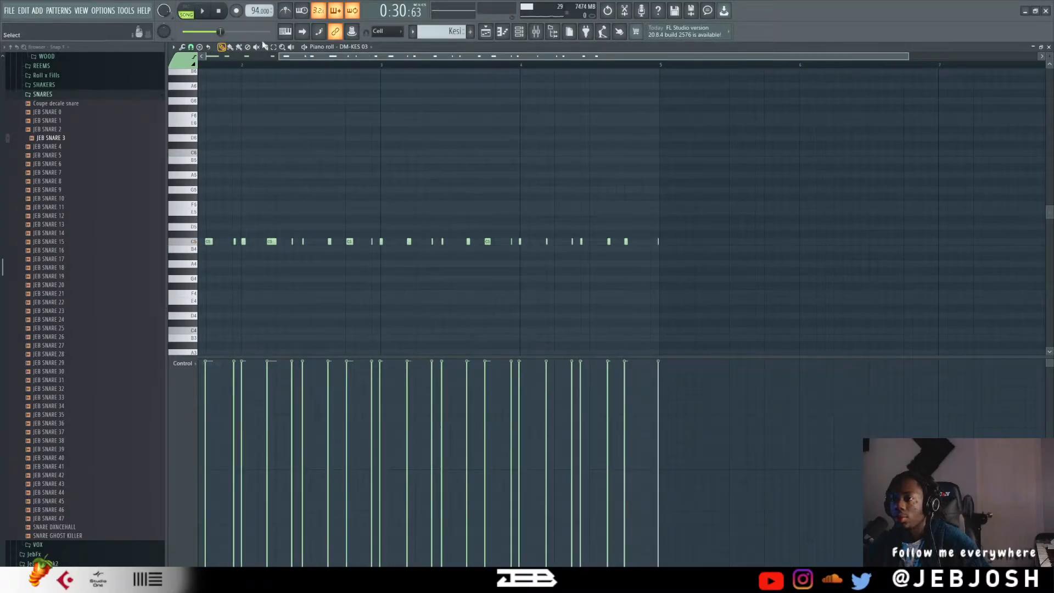
scroll(332, 222, up, 4)
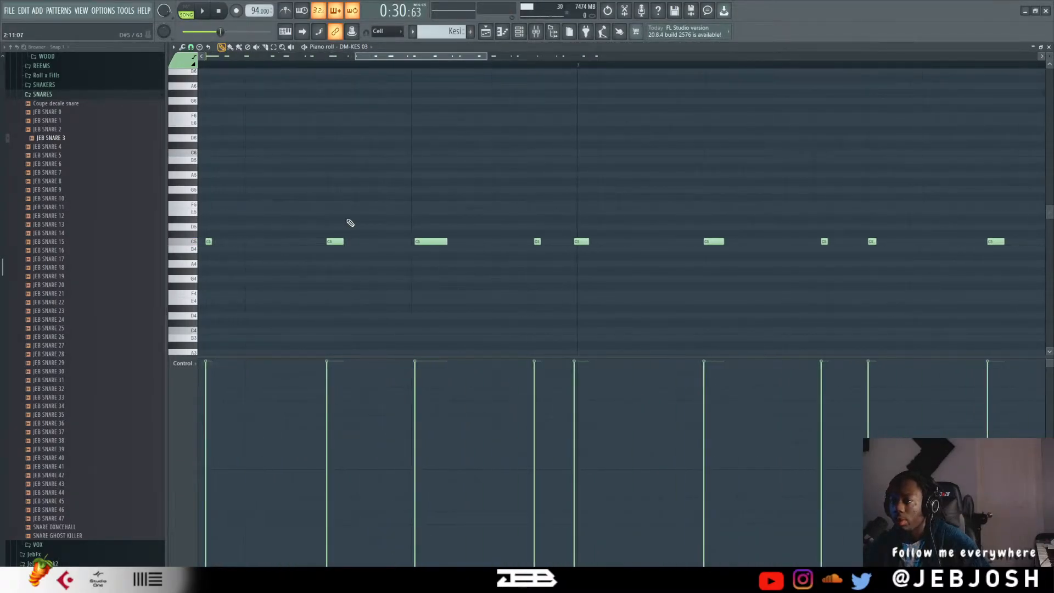
Step: Return to the playlist, solo the chorus guitar effect 2 track and play it from the start of the song
click(493, 34)
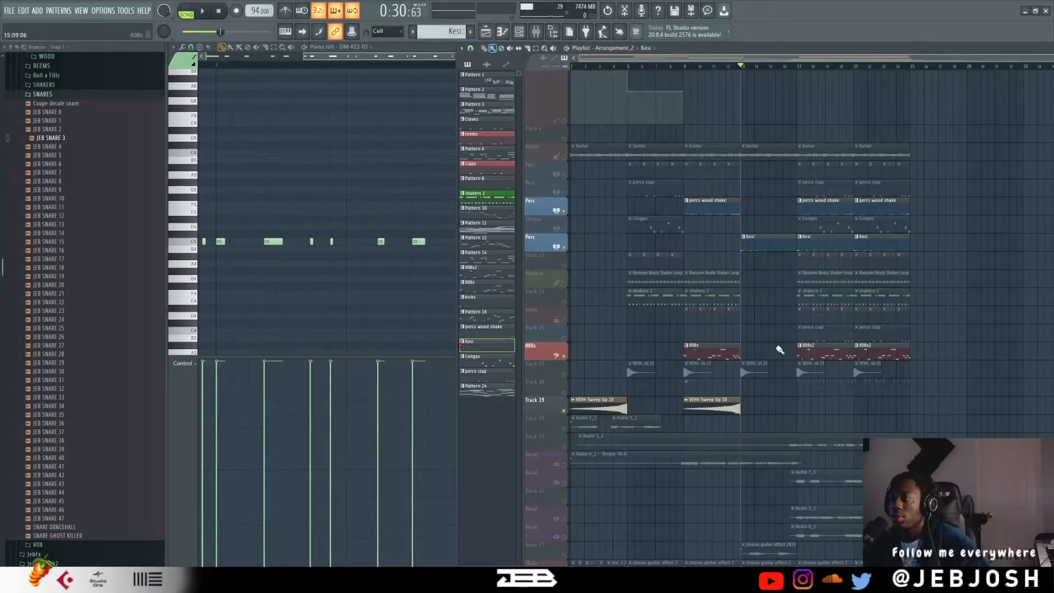
scroll(789, 325, down, 6)
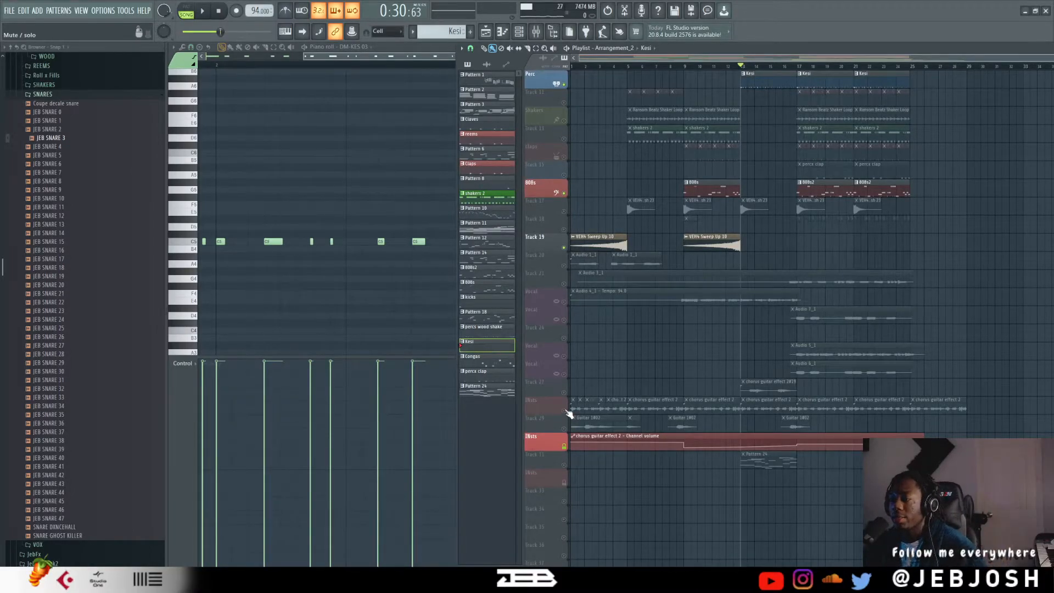
right_click(565, 410)
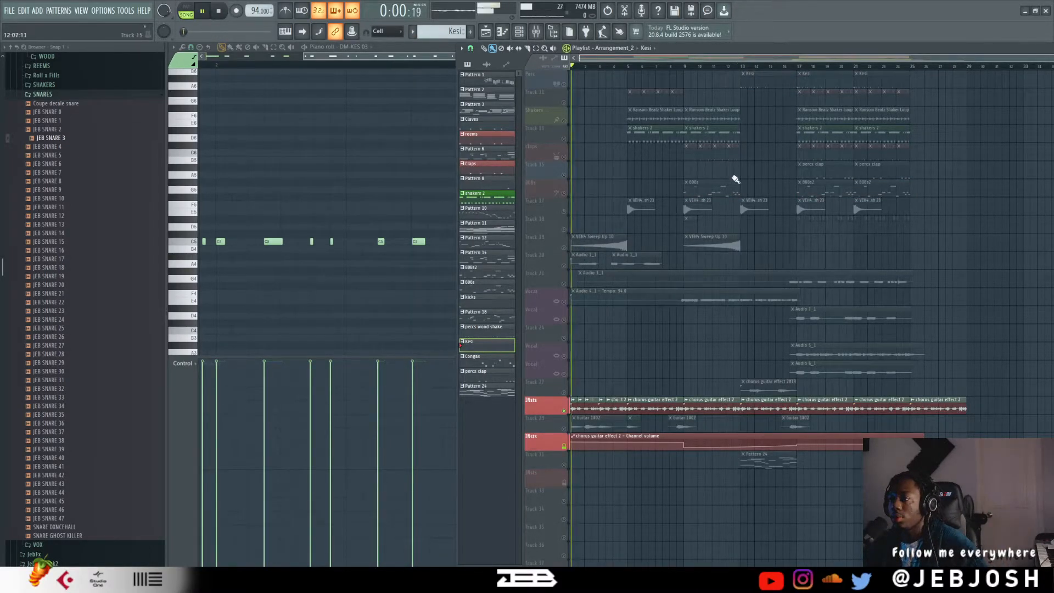
scroll(672, 283, up, 4)
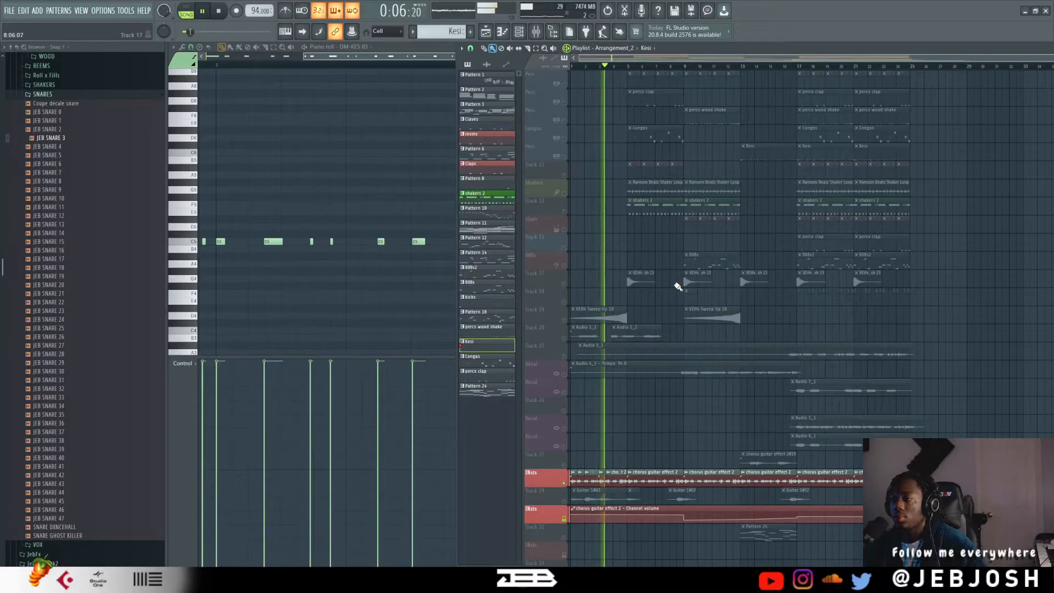
scroll(679, 286, down, 2)
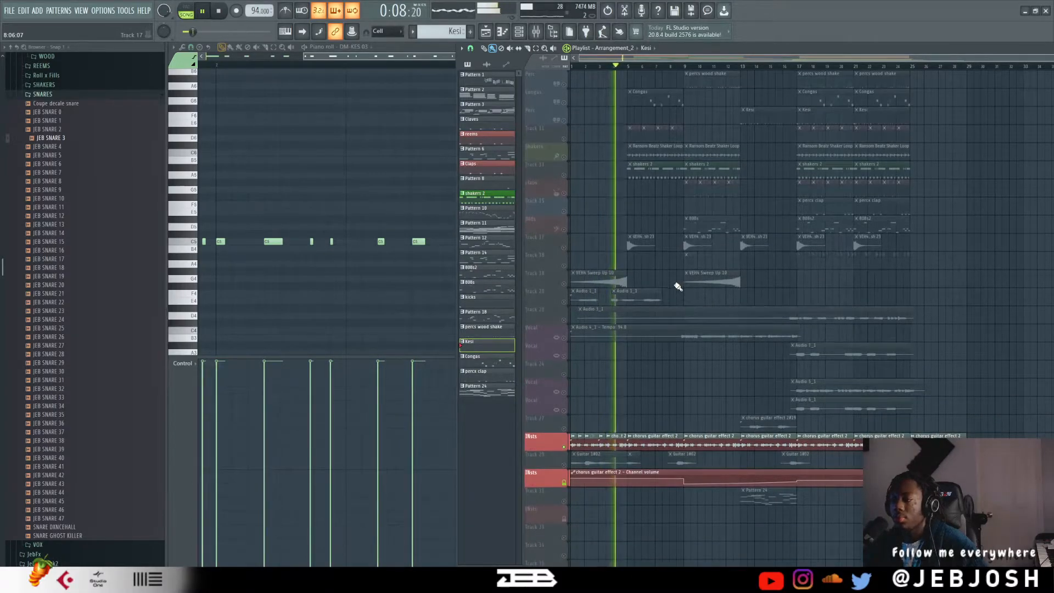
key(space)
Step: Solo Track 29, mute its first guitar clip and play the remaining guitar together with the chorus guitar effect 2 track
right_click(563, 465)
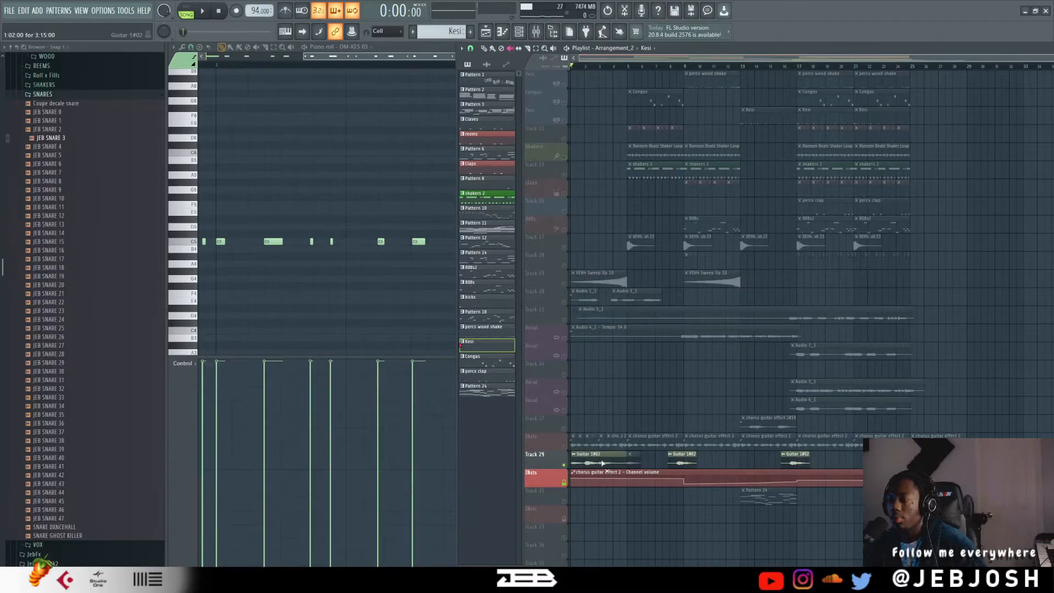
key(space)
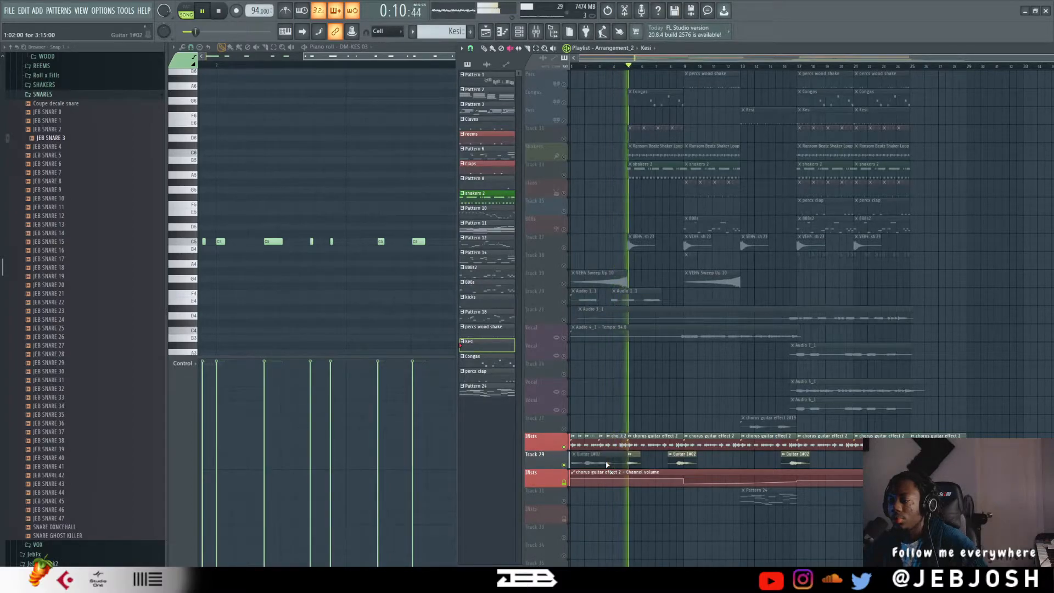
key(space)
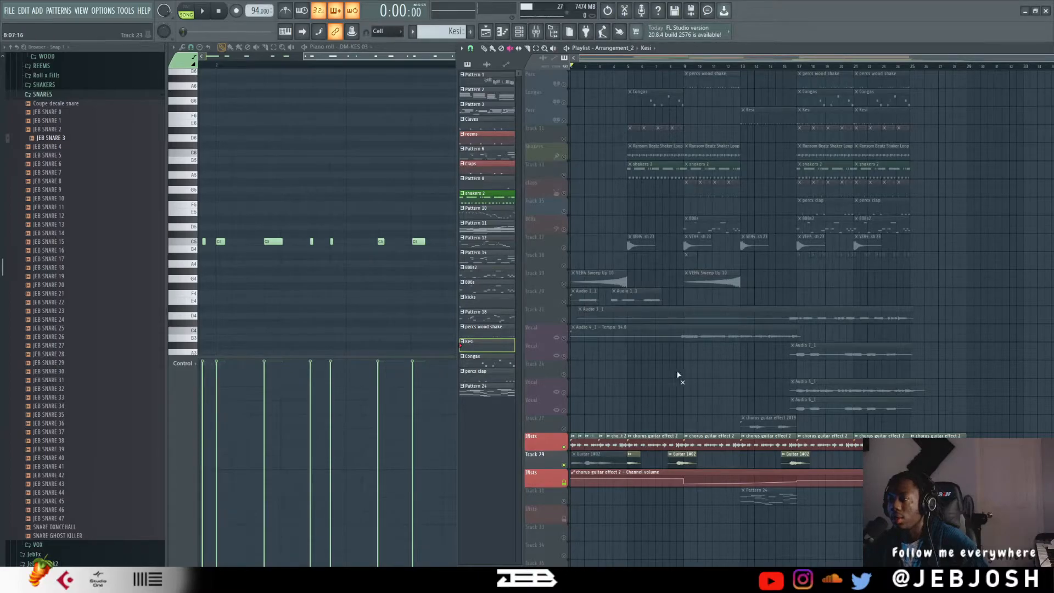
Step: Play the Guitar 1#02 accents on Track 29 against the chorus guitar effect, from just before bar 9 and around bar 17
click(677, 67)
key(space)
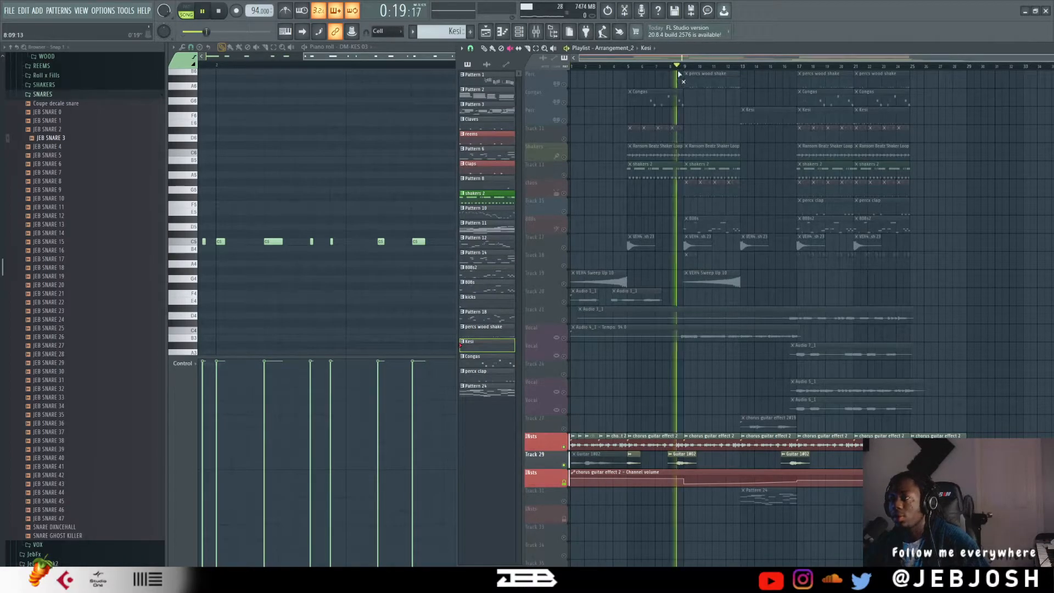
click(796, 66)
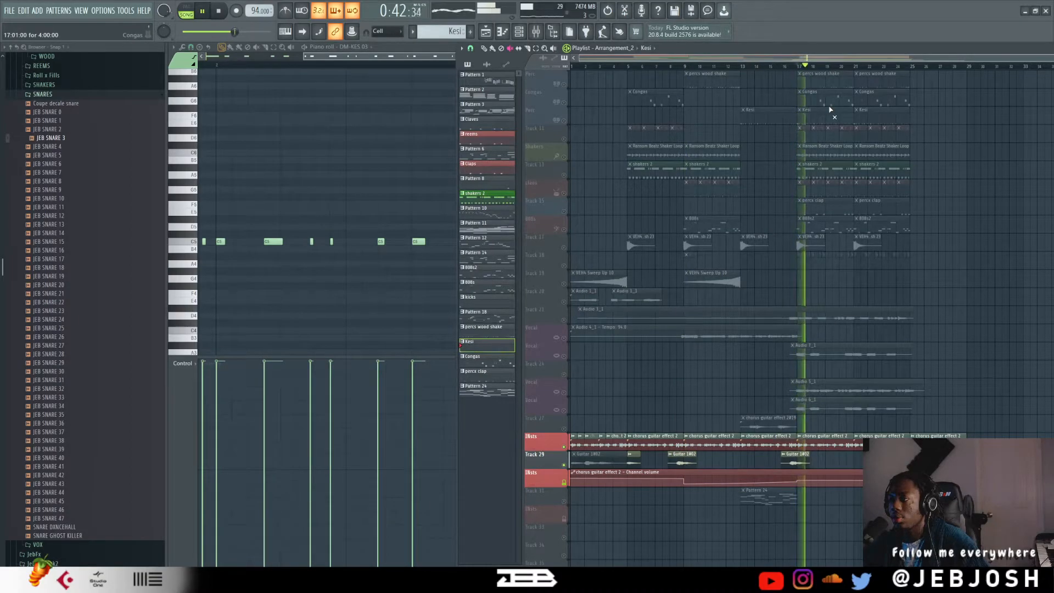
key(space)
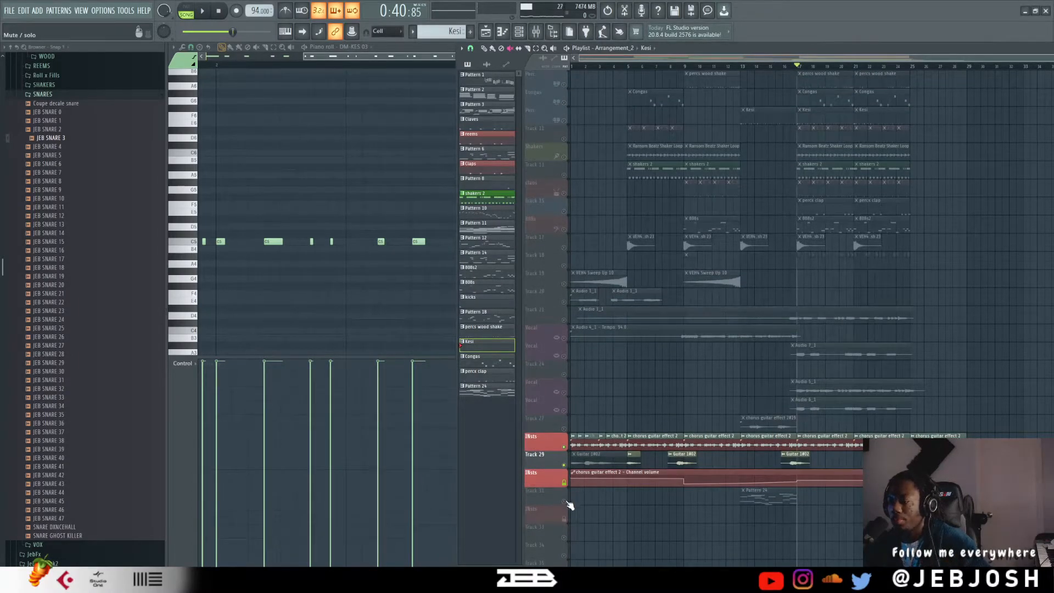
Step: Restore all the soloed-out tracks and play the full arrangement from the beginning while looking over its layers
scroll(570, 505, up, 3)
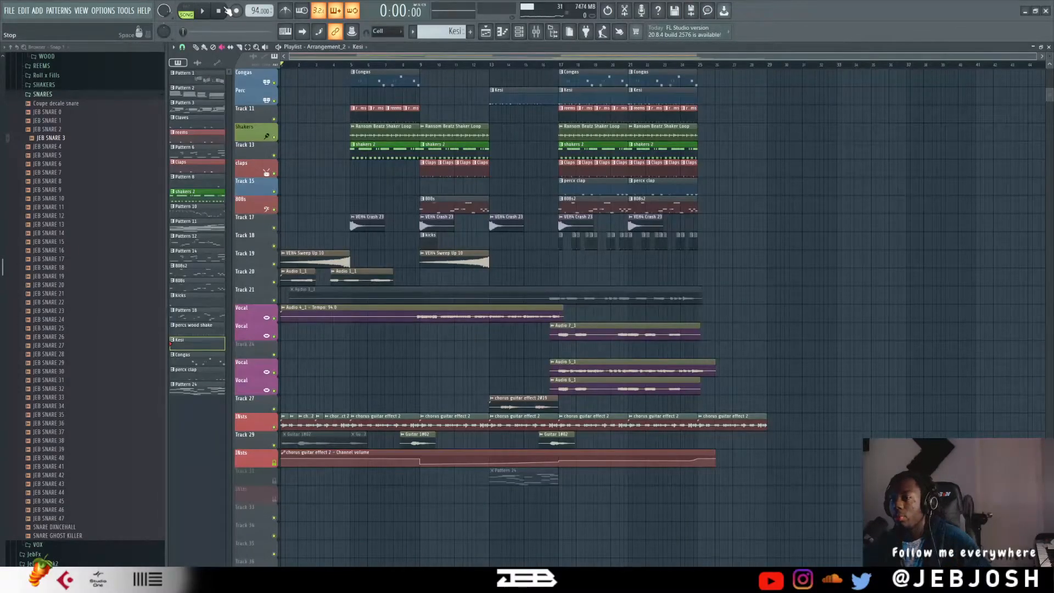
key(space)
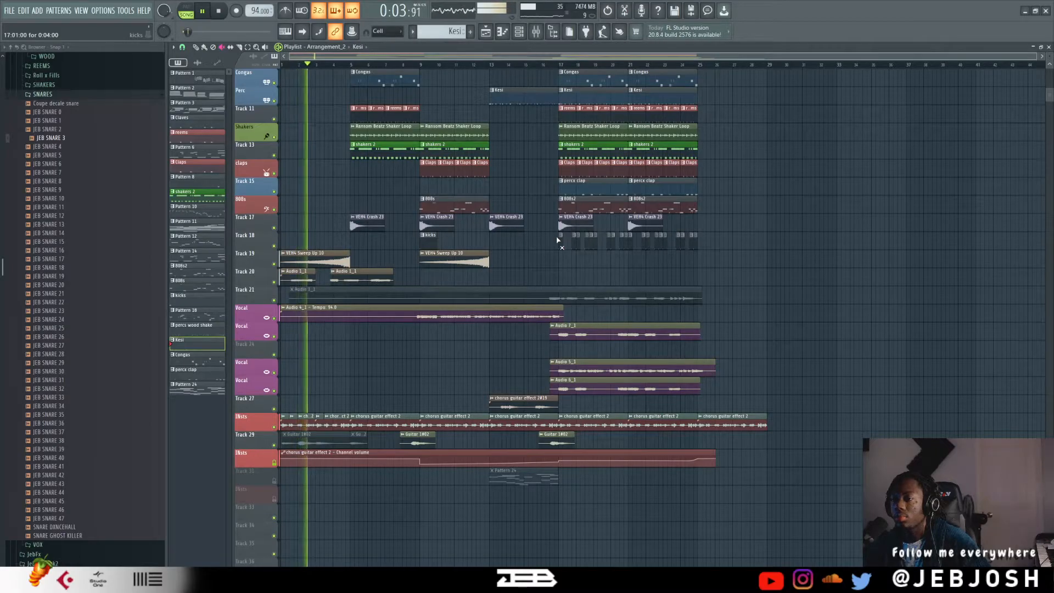
scroll(544, 240, up, 3)
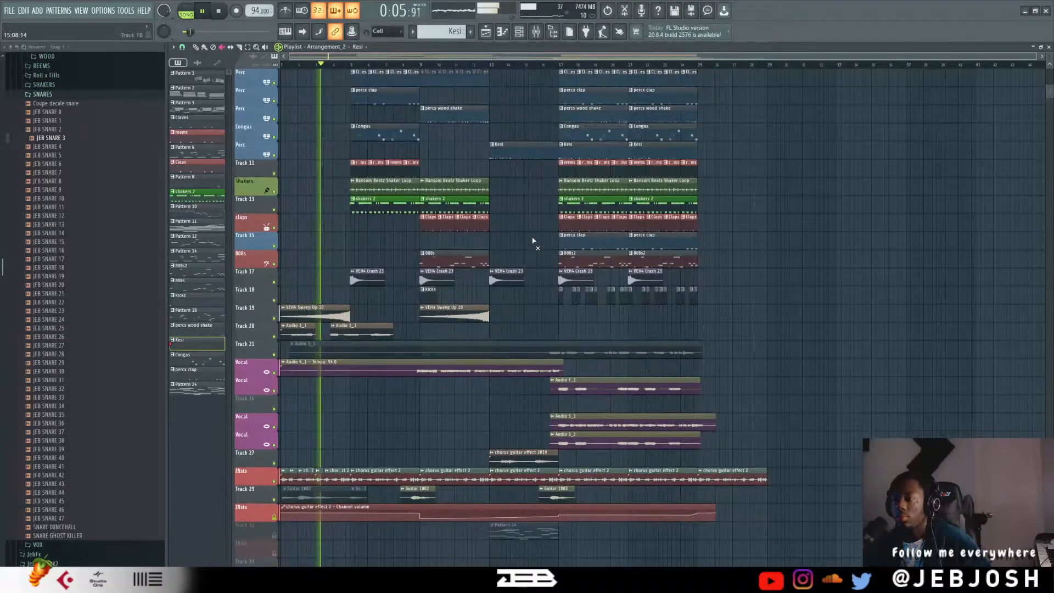
scroll(533, 240, up, 4)
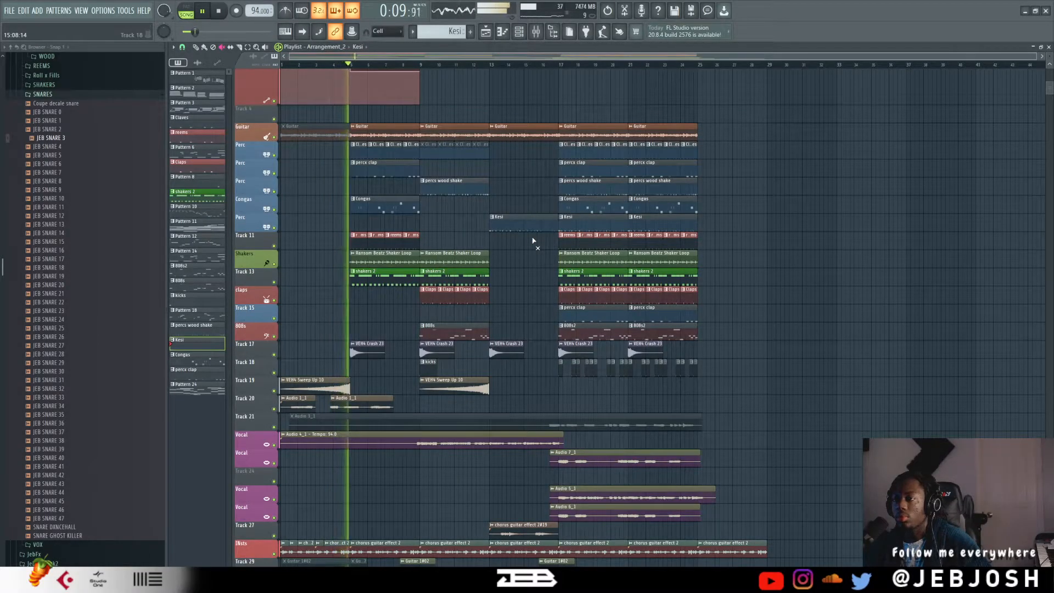
scroll(534, 241, down, 3)
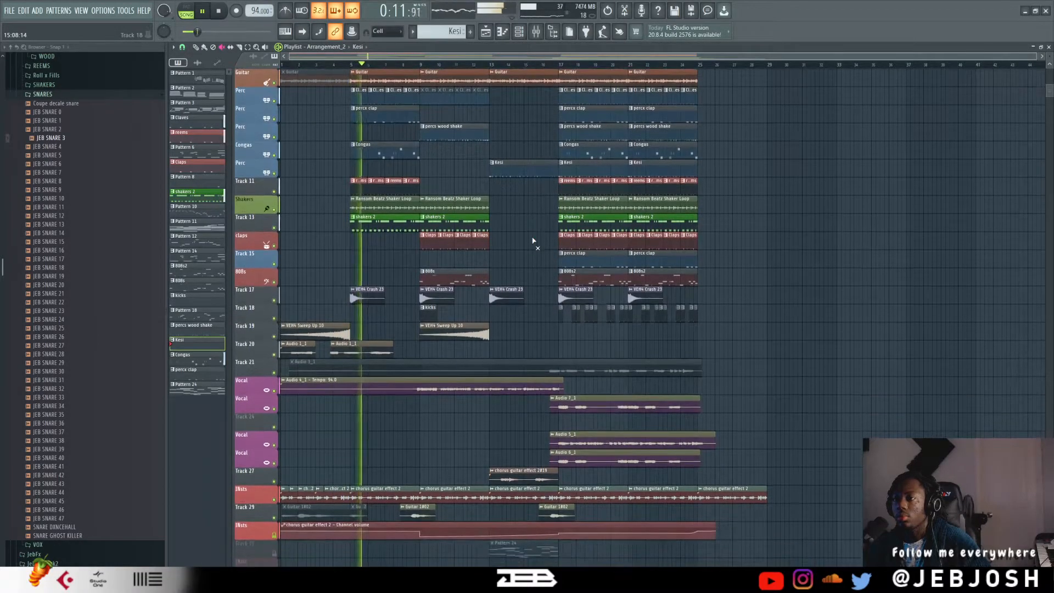
scroll(533, 241, up, 1)
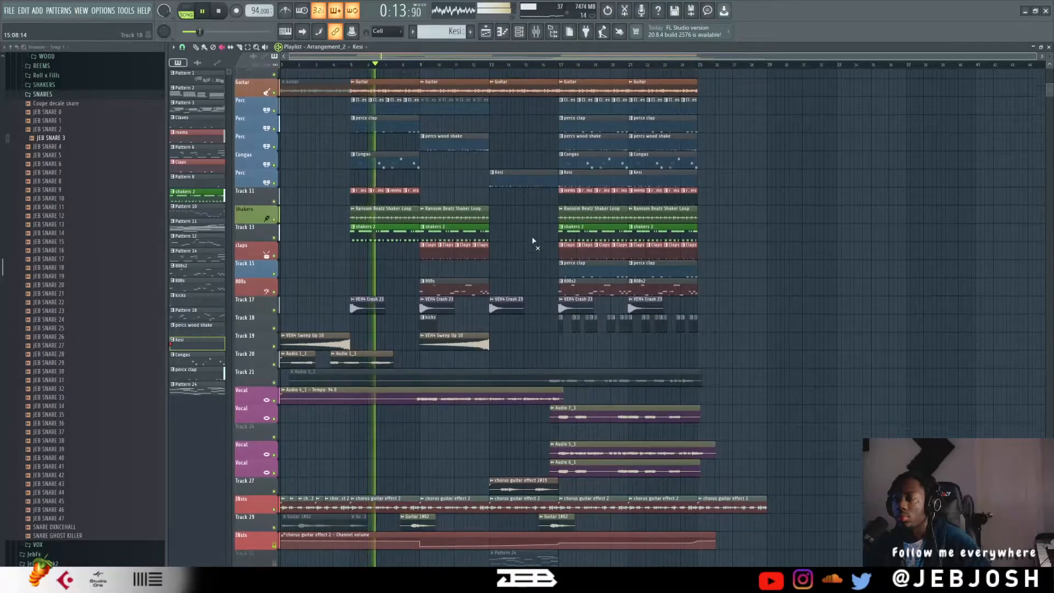
scroll(534, 241, down, 5)
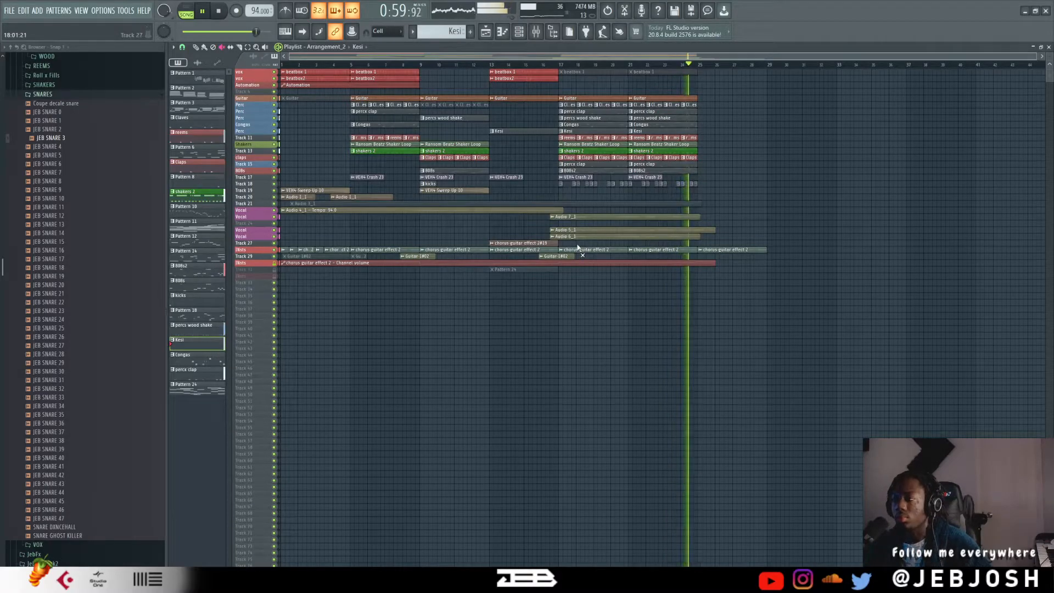
key(space)
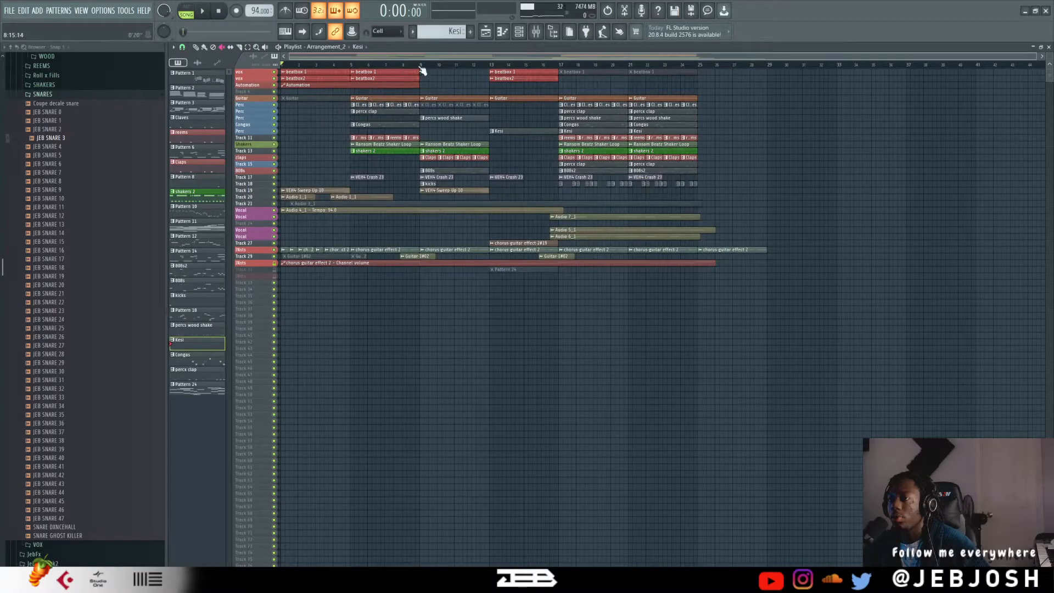
Step: Select bars 1 to 8 as the playback range and isolate Track 20 together with the Vocal track holding Audio 4_1
drag(420, 67, 256, 68)
click(299, 226)
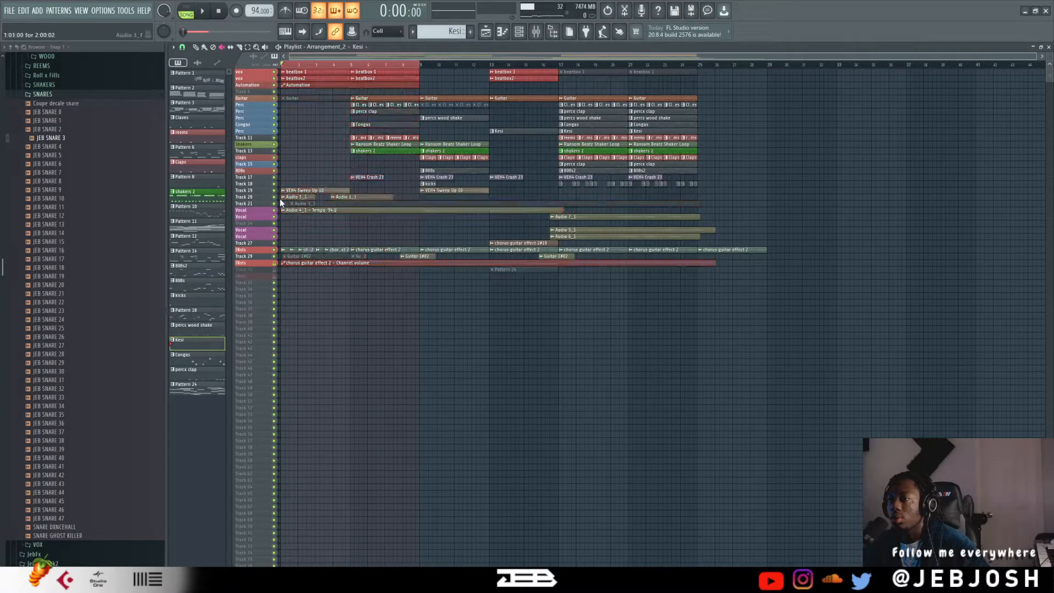
right_click(275, 198)
click(276, 210)
Step: Play the isolated vocal tracks from the start of the selected range and look over the arrangement around them
scroll(319, 216, up, 3)
key(space)
scroll(323, 211, up, 5)
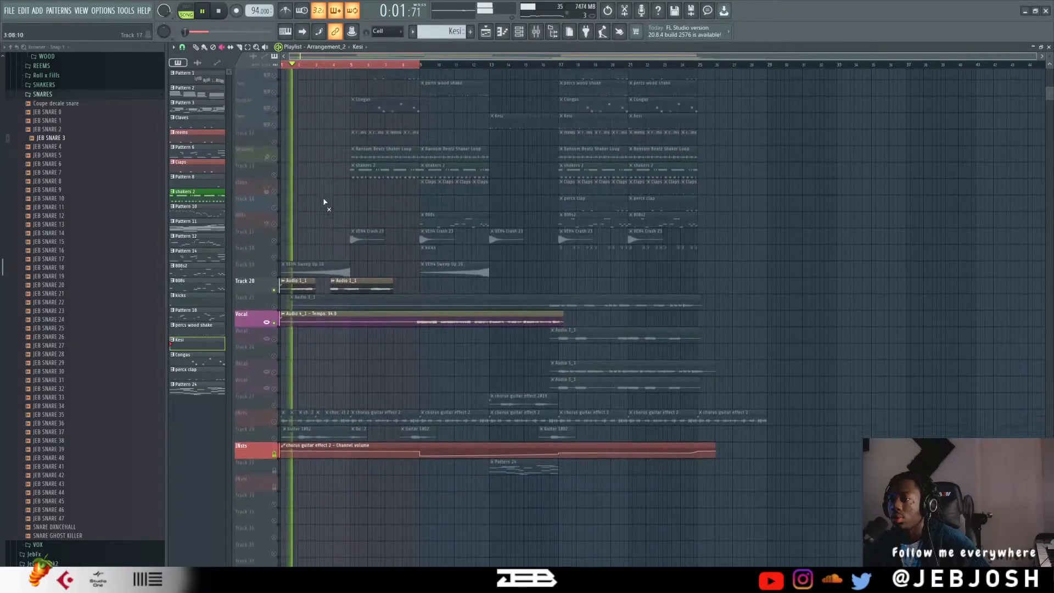
scroll(324, 202, up, 4)
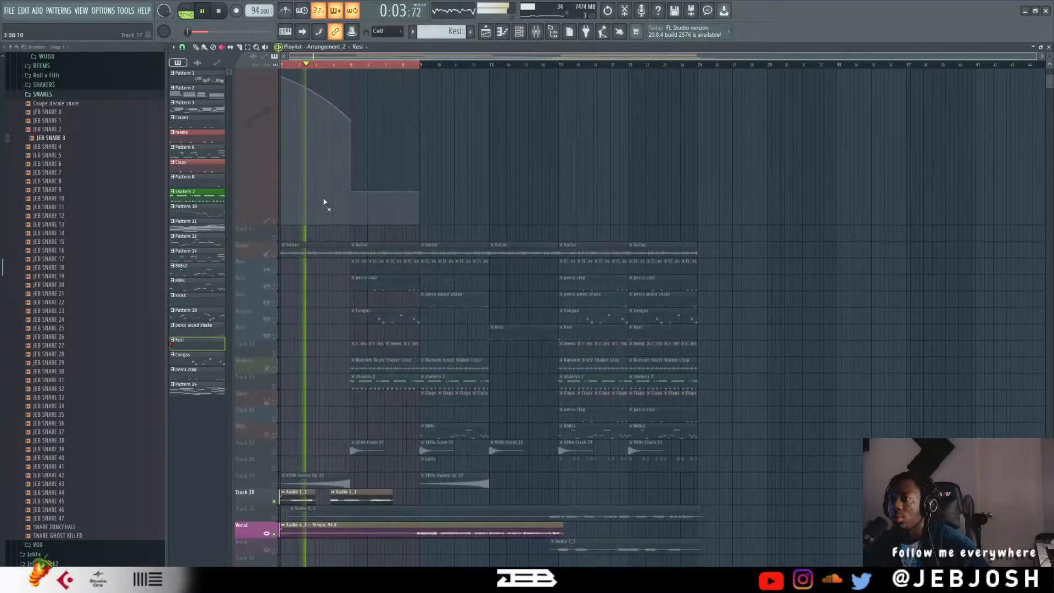
scroll(324, 202, down, 3)
scroll(324, 202, up, 4)
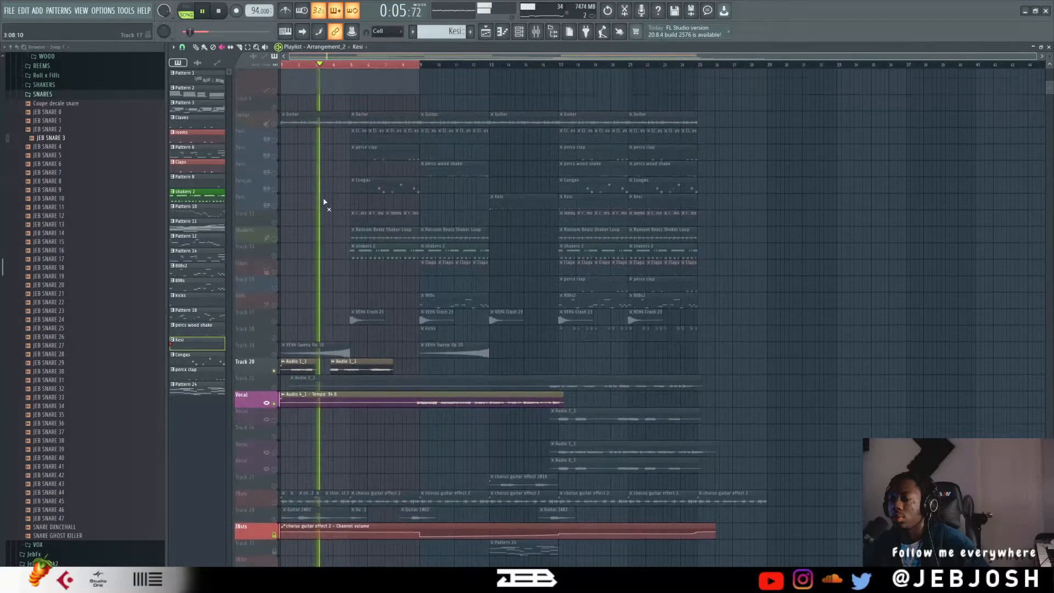
scroll(324, 202, up, 5)
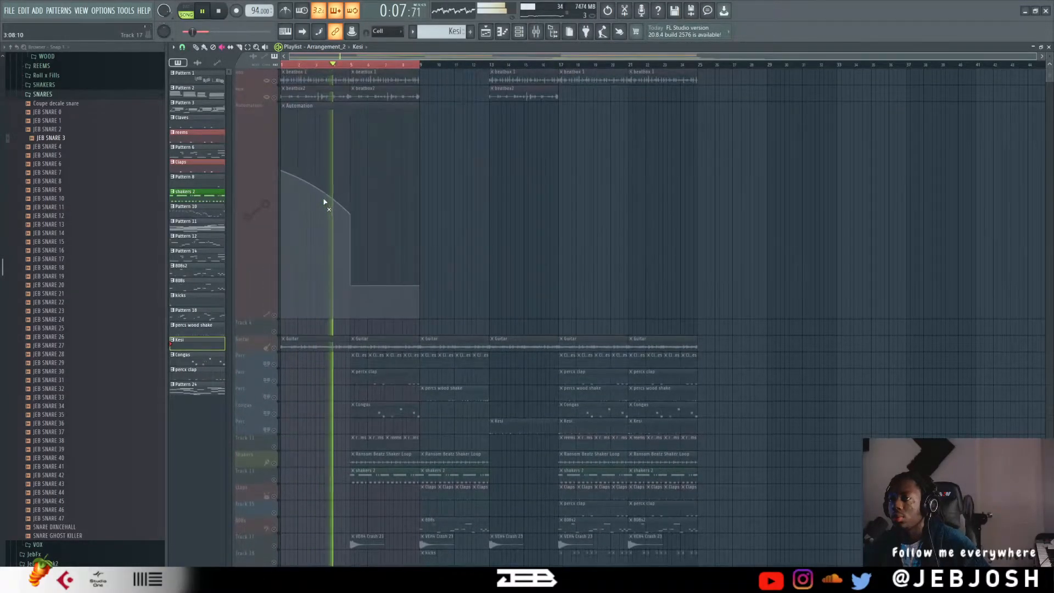
Step: Open the mixer, stop playback and select the Audio 1_1 insert to view its effect chain
click(544, 32)
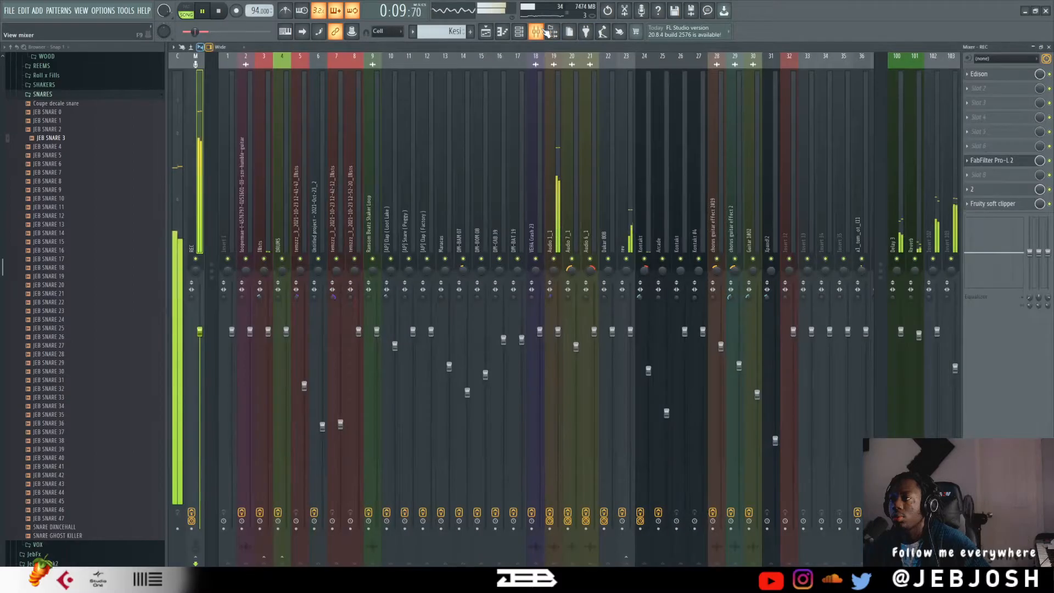
key(space)
click(559, 142)
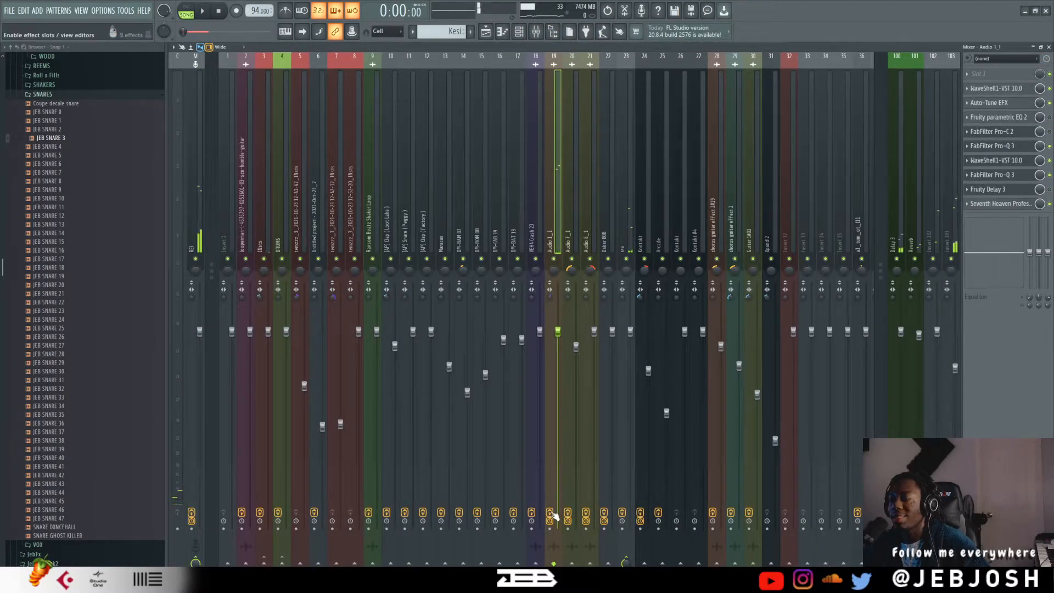
Step: Play the Audio 1_1 vocal from the start with its insert effects bypassed to hear the dry recording
key(space)
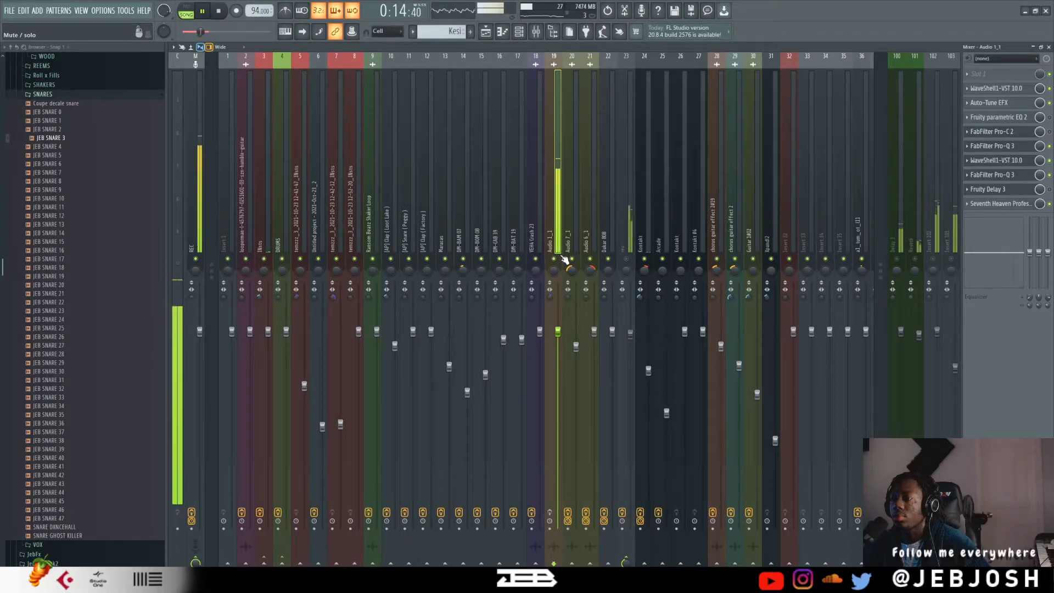
key(space)
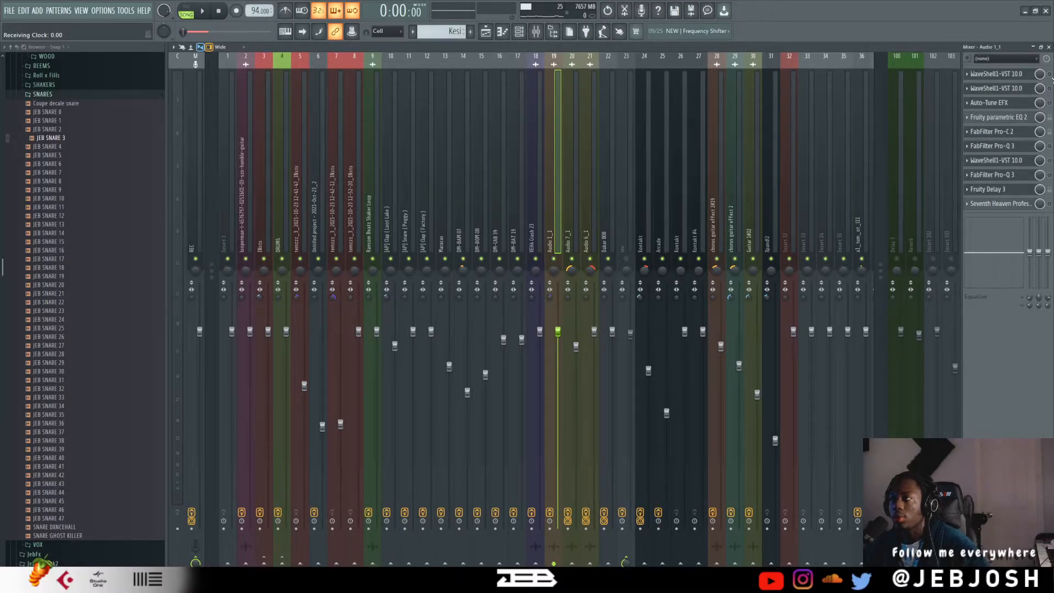
key(space)
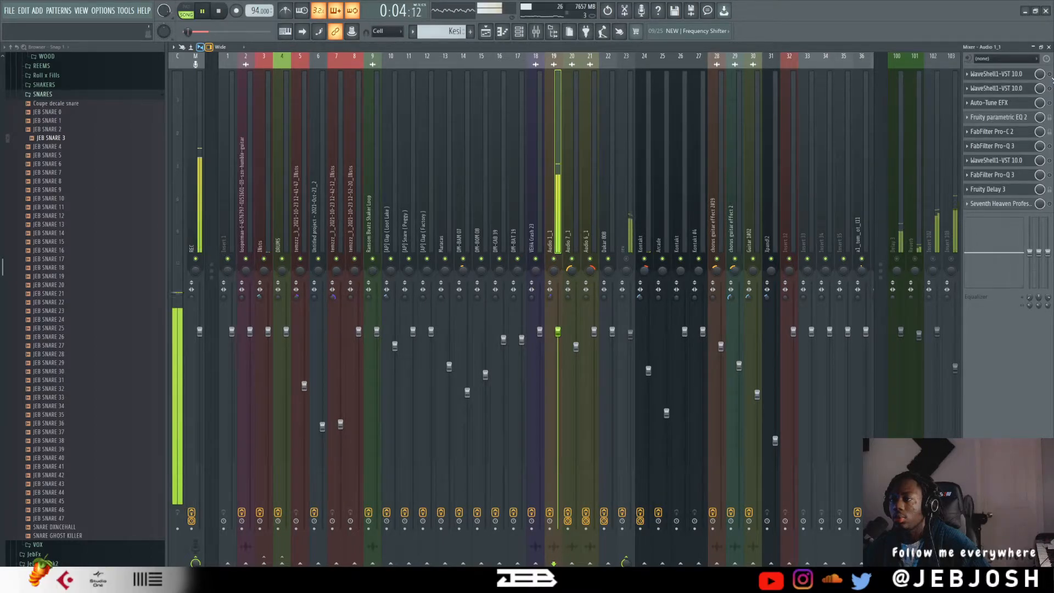
key(space)
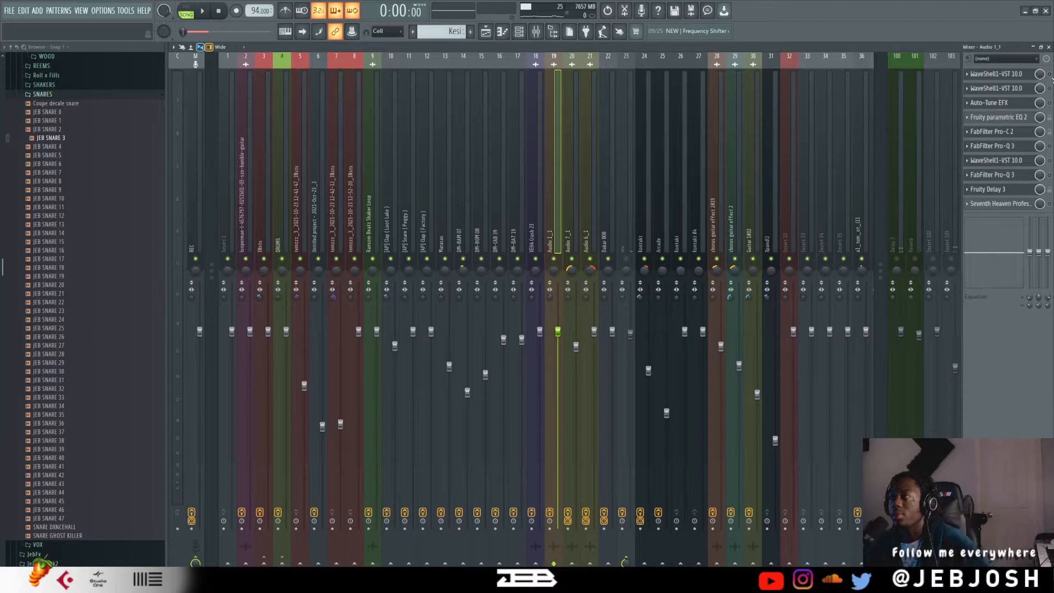
Step: Enable the first WaveShell effect on the Audio 1_1 insert, open its NS1 noise suppressor and play the vocal through it
click(1014, 75)
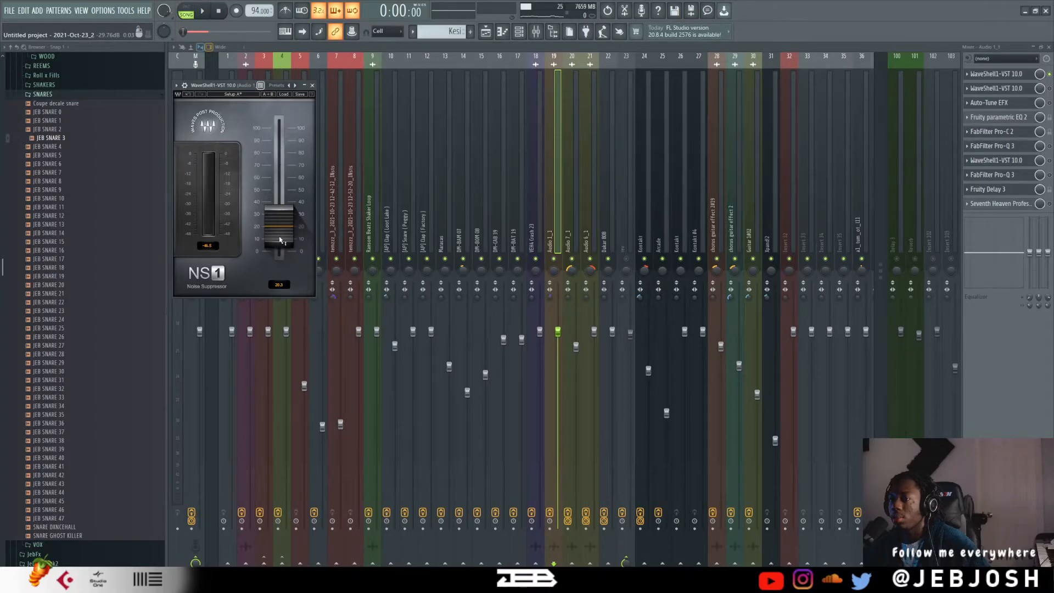
key(space)
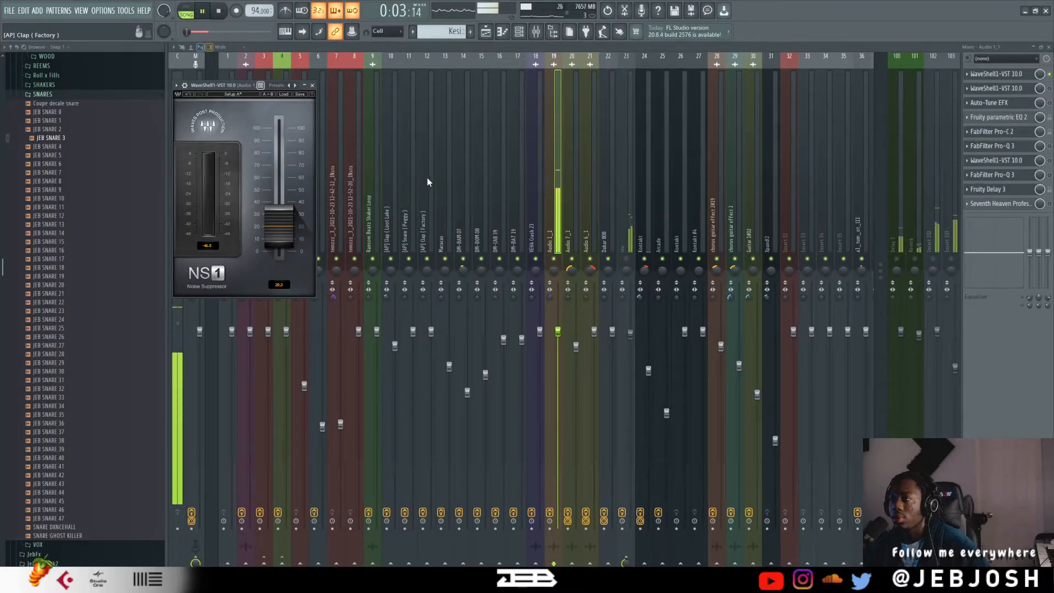
key(space)
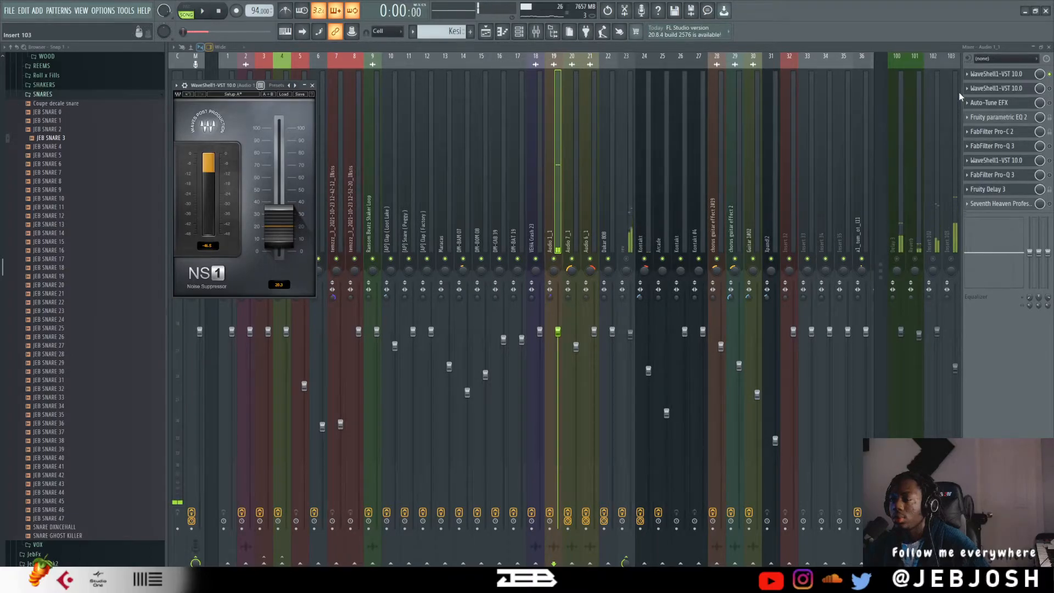
Step: Enable the second WaveShell effect on the Audio 1_1 insert, open its CLA-2A compressor and play the vocal through it
click(1050, 89)
click(1010, 89)
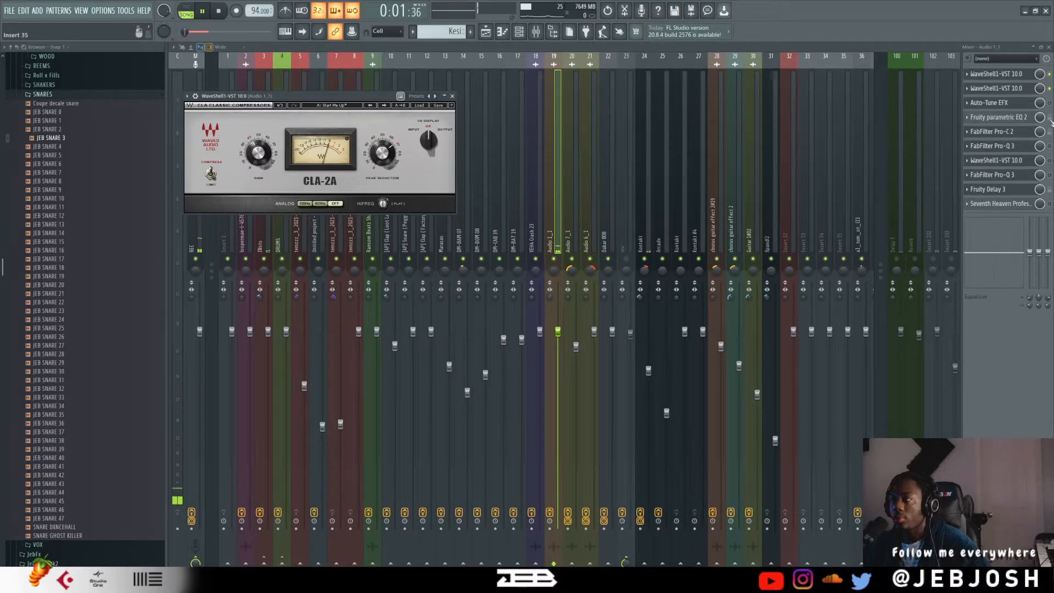
key(space)
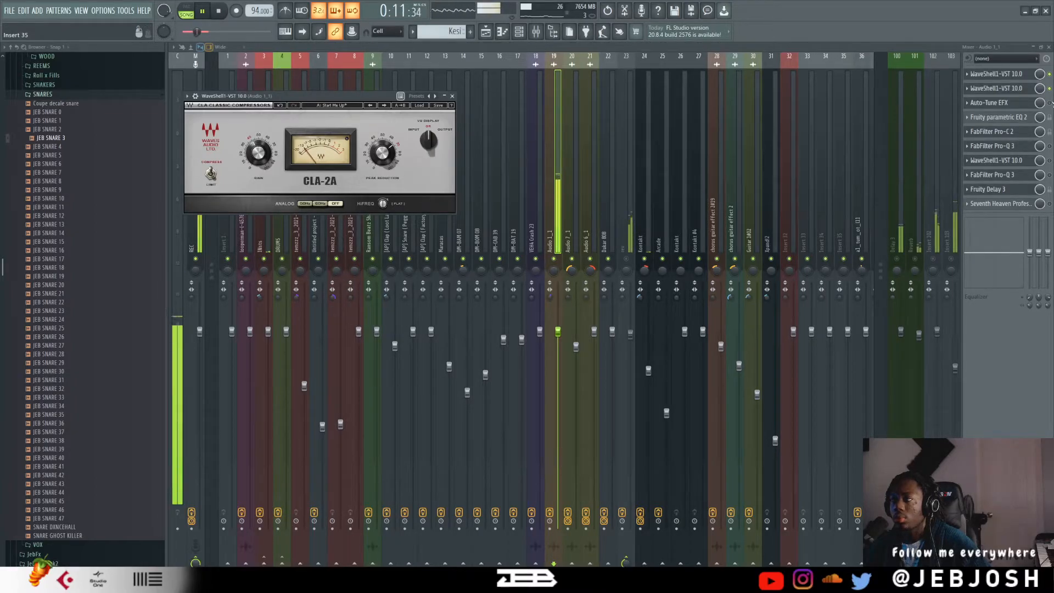
Step: Enable Auto-Tune EFX on the Audio 1_1 insert, play the vocal through it and slightly adjust its Retune Speed
key(space)
click(1050, 103)
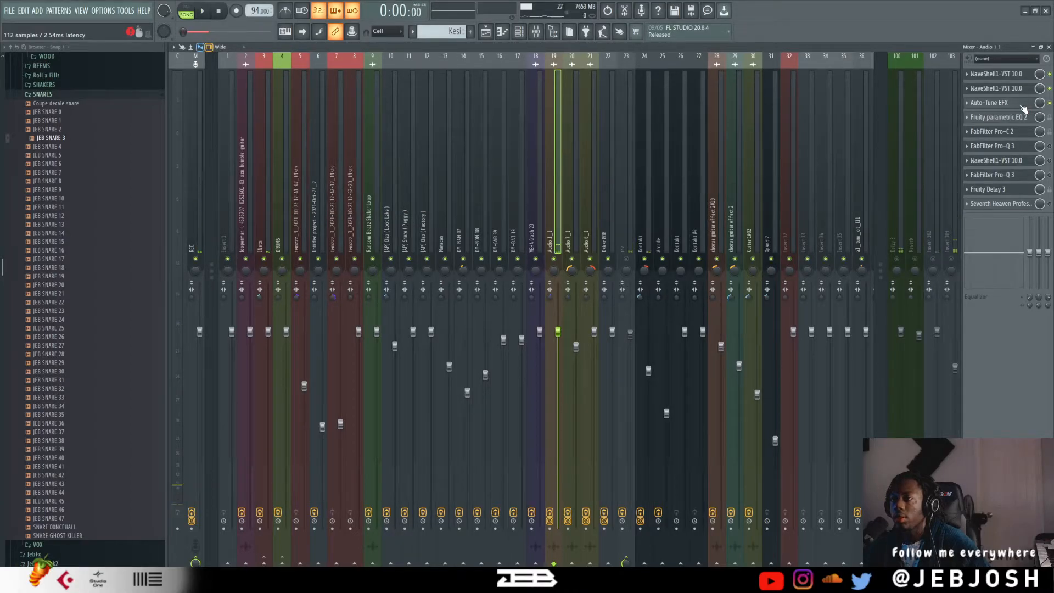
click(999, 103)
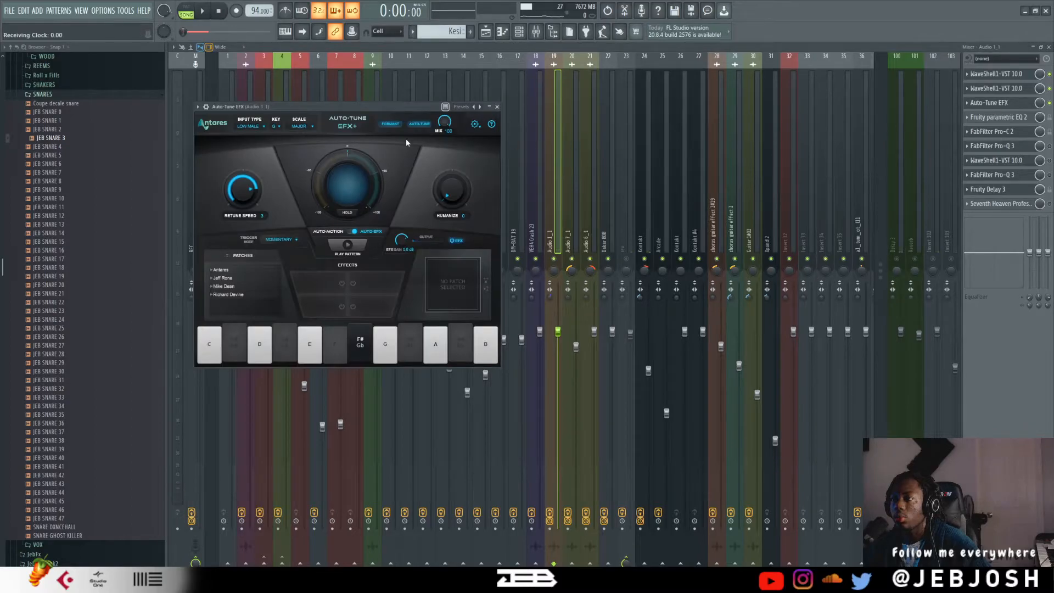
key(space)
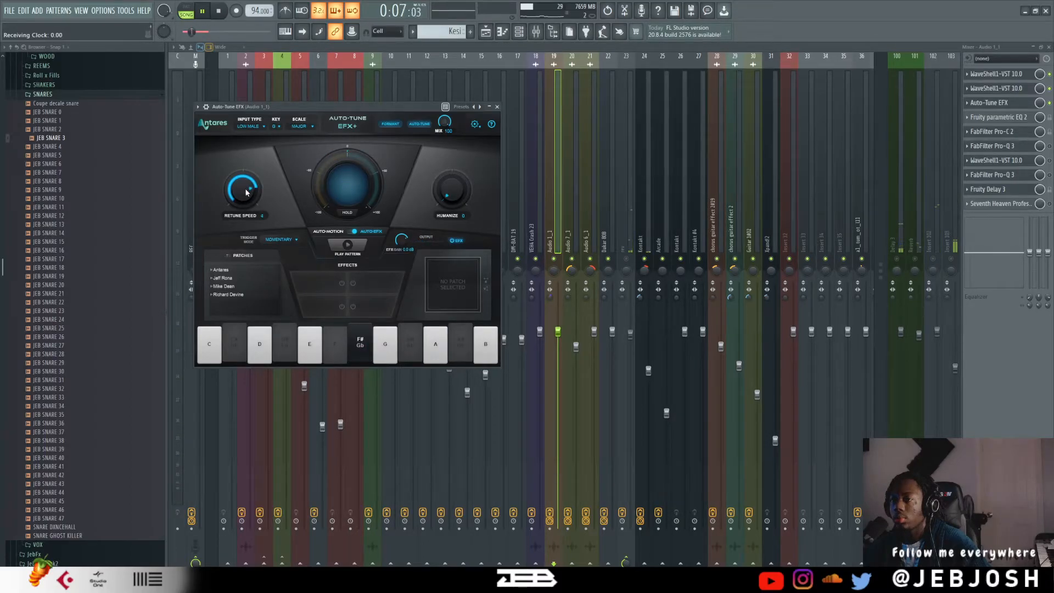
drag(246, 192, 246, 194)
click(497, 107)
key(space)
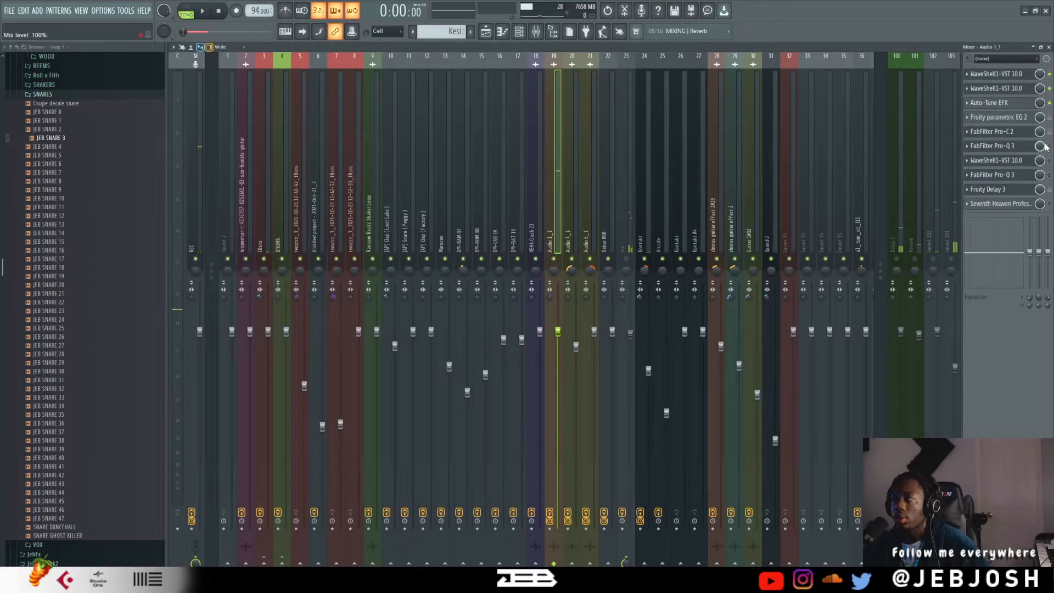
Step: Enable the first FabFilter Pro-Q 3 on the Audio 1_1 insert, play the vocal through it and inspect its EQ bands
click(1049, 146)
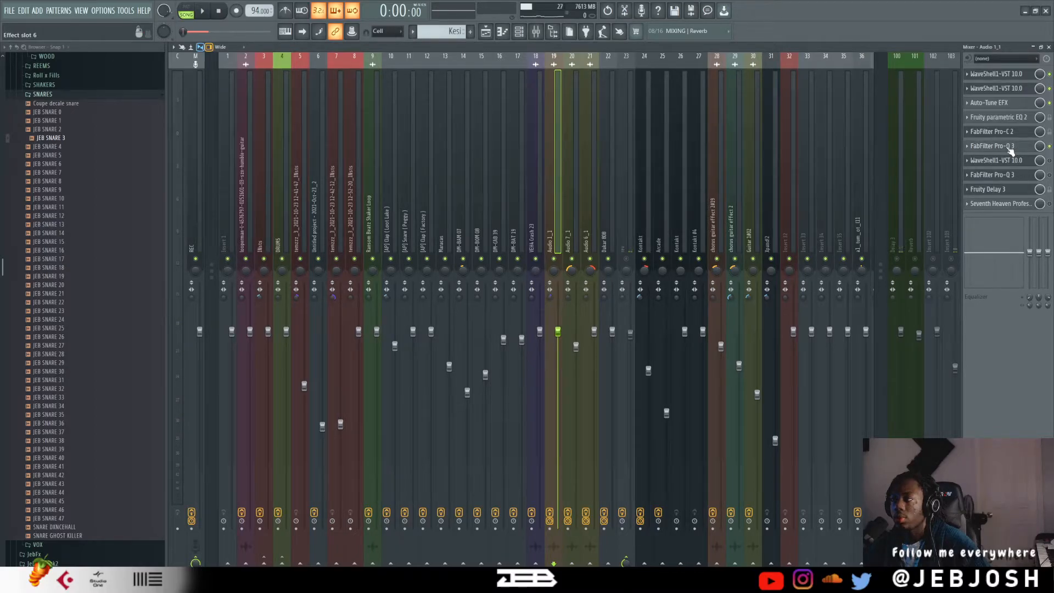
click(1010, 147)
key(space)
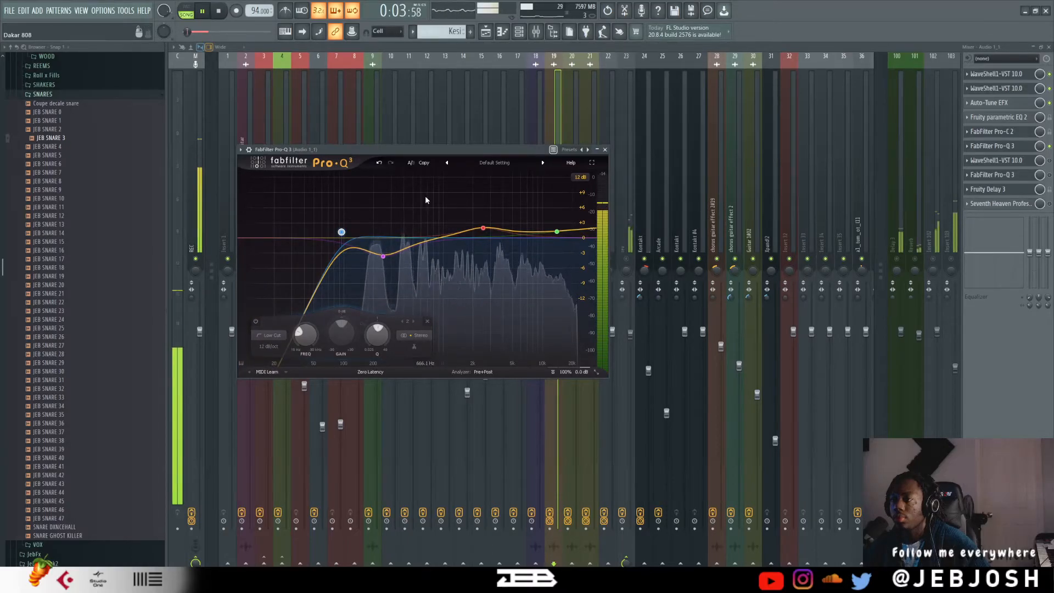
key(space)
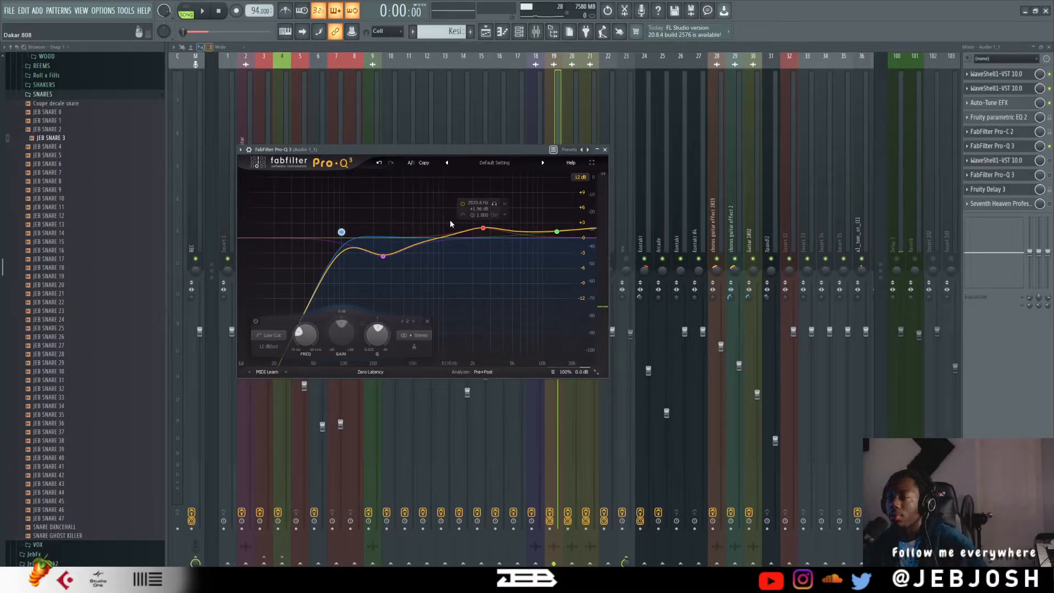
mouse_move(382, 248)
mouse_move(342, 234)
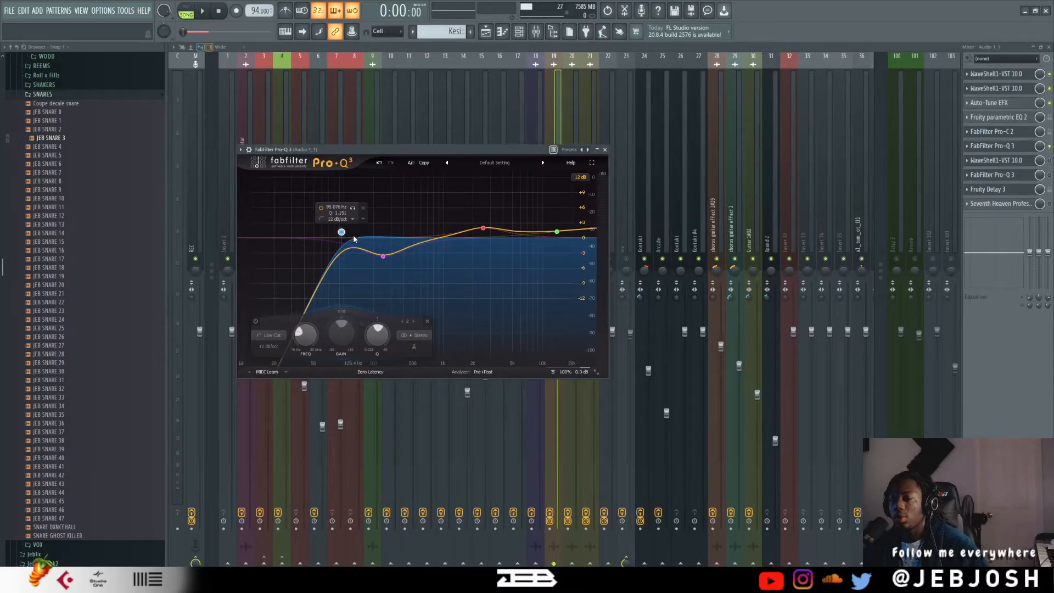
Step: Compare the vocal with the first Pro-Q 3 active and bypassed during playback, leaving the EQ switched on
click(992, 146)
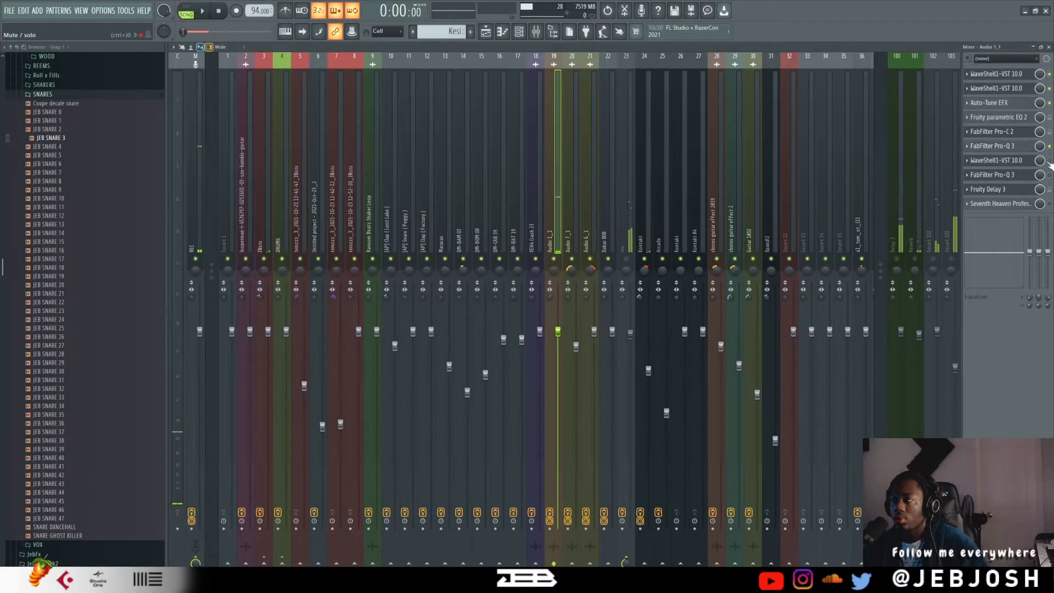
click(1017, 150)
key(space)
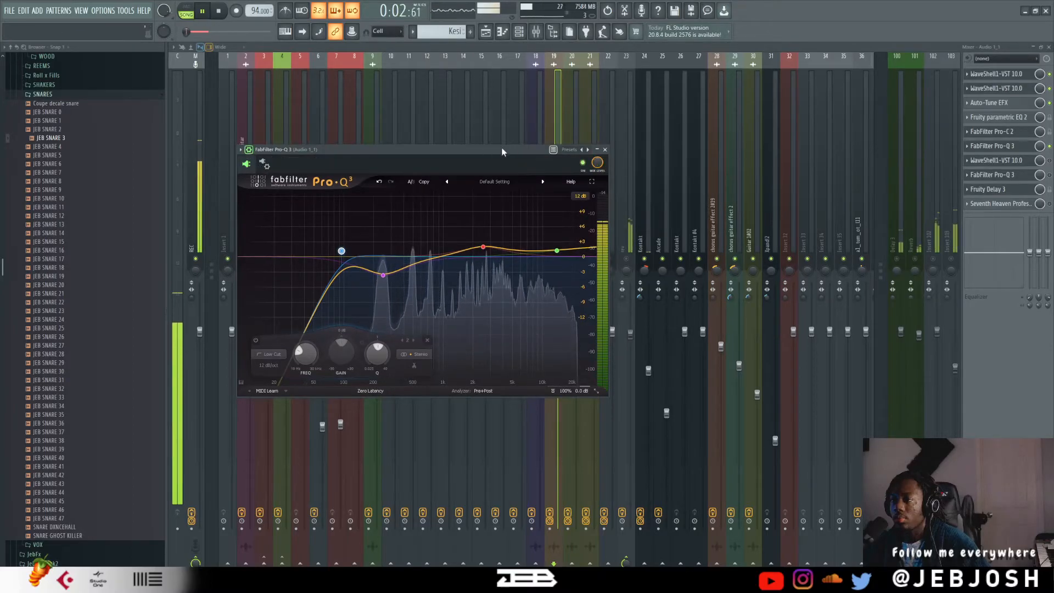
click(582, 162)
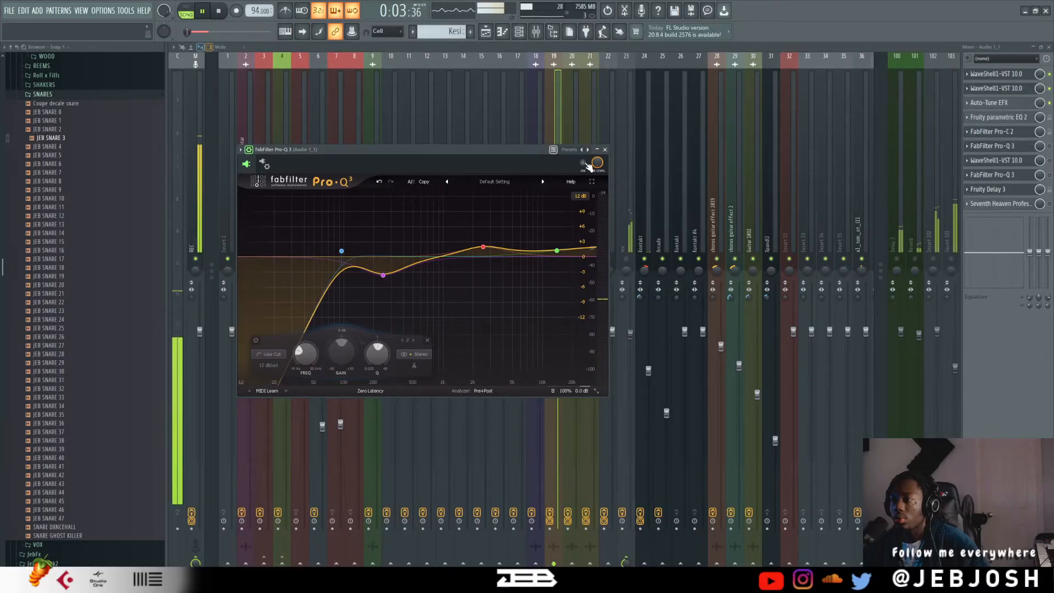
key(space)
click(582, 162)
mouse_move(483, 249)
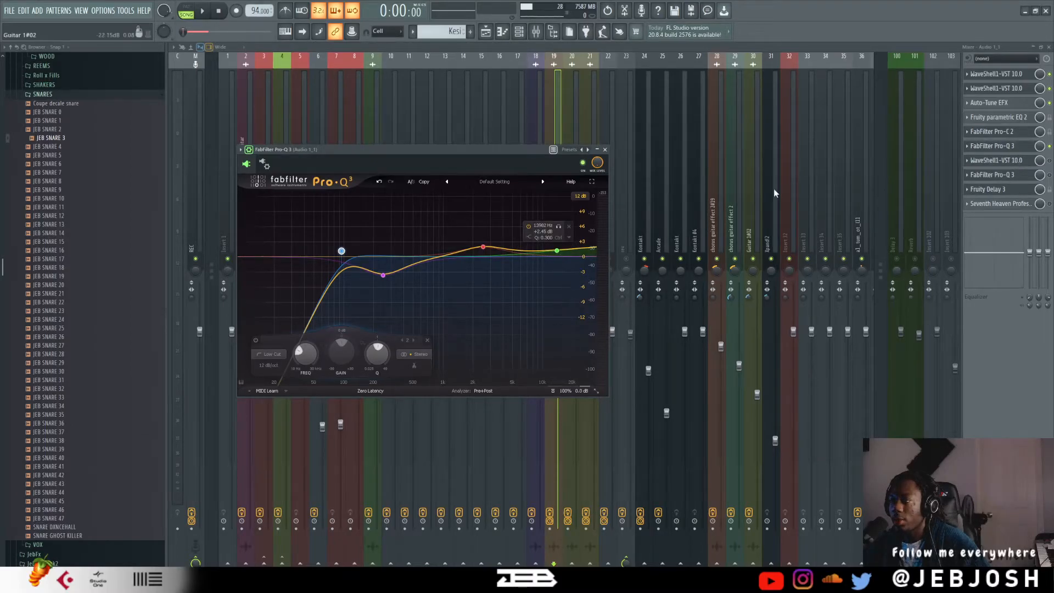
Step: Enable the third WaveShell effect on the Audio 1_1 insert, open its Renaissance Vox and compare the vocal without and with it
click(1049, 160)
click(1020, 162)
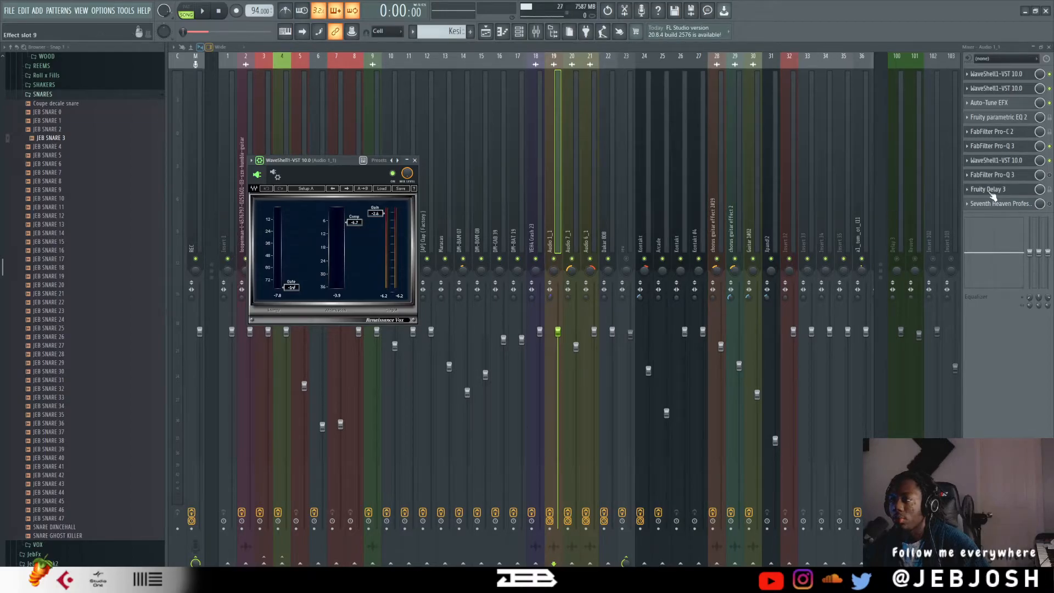
key(space)
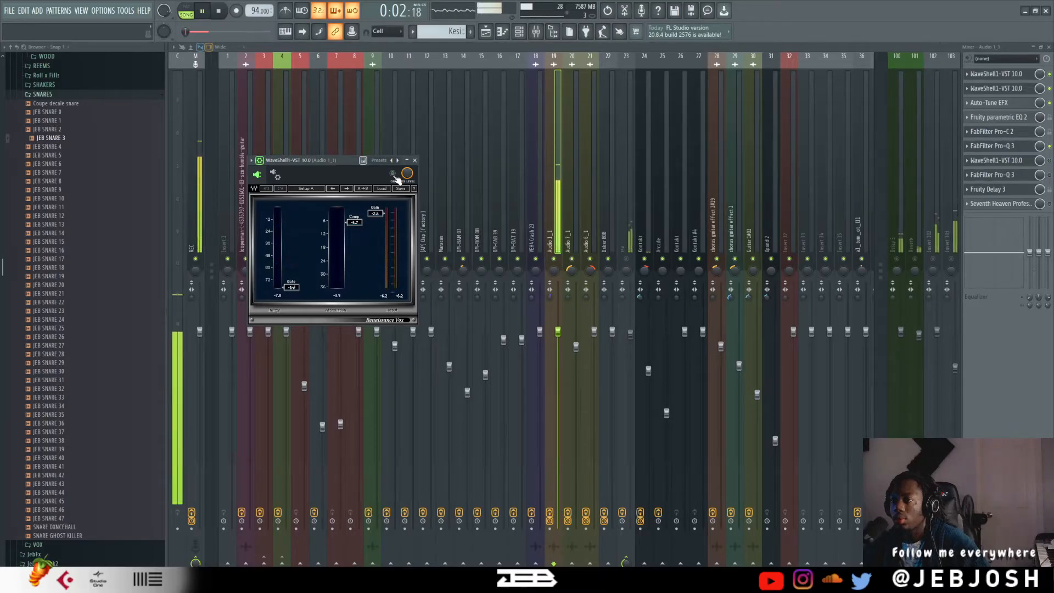
key(space)
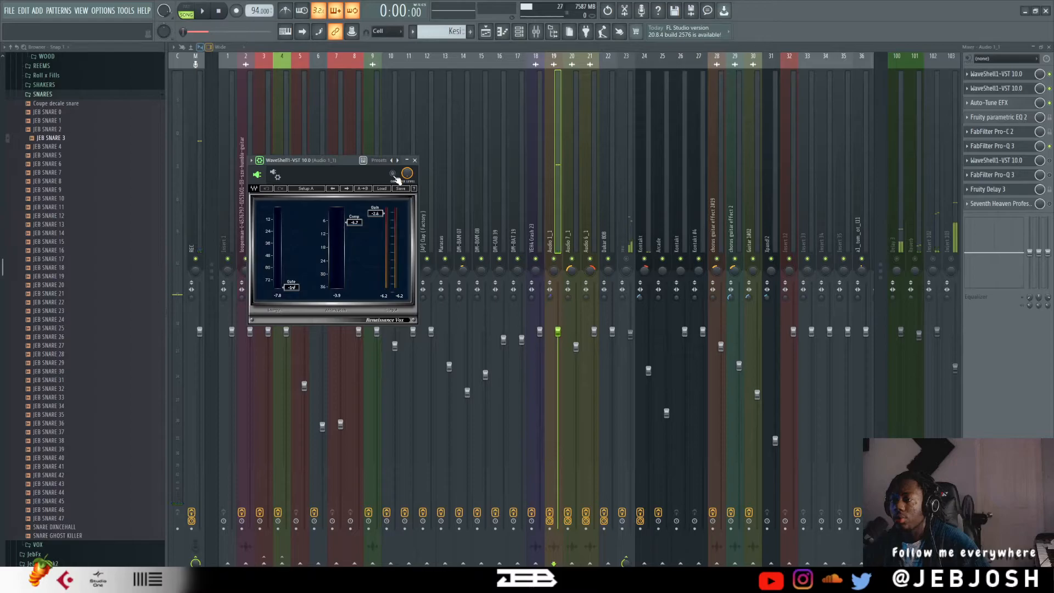
key(space)
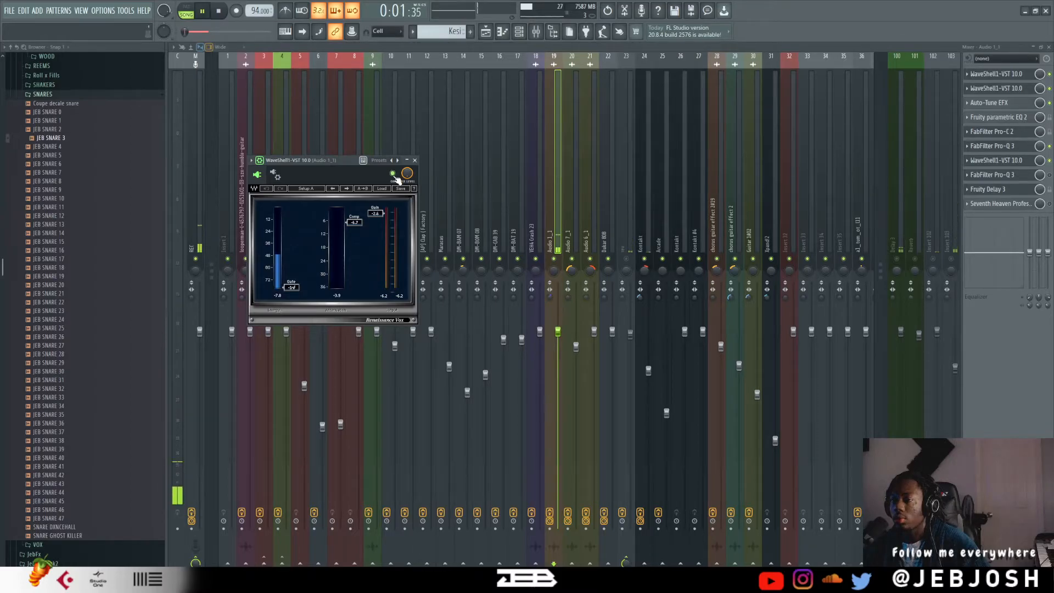
key(space)
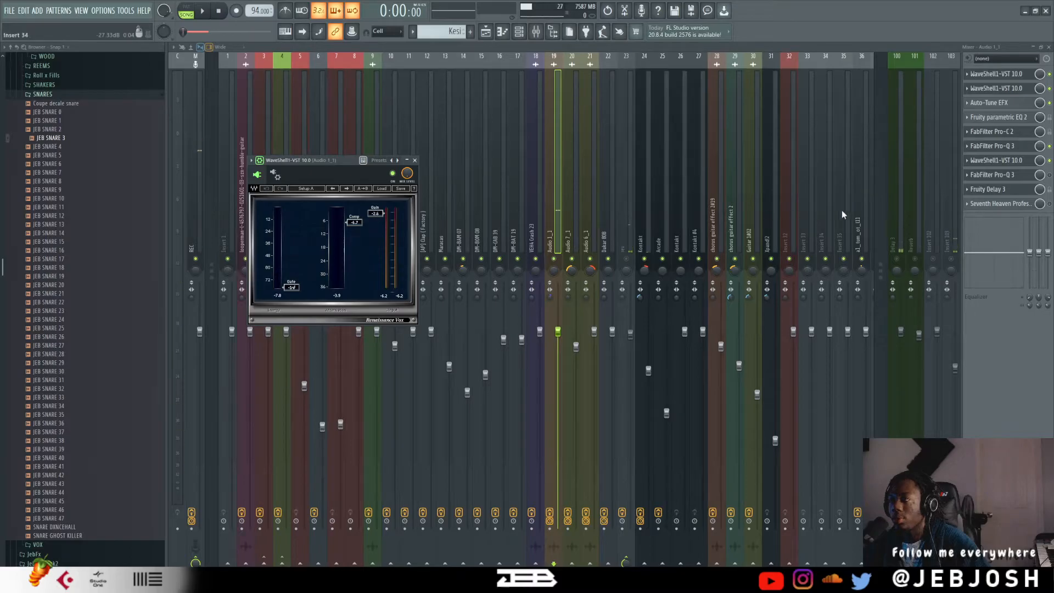
Step: Enable the second FabFilter Pro-Q 3 on the Audio 1_1 insert, open it and play the vocal through it
click(1049, 175)
click(1003, 177)
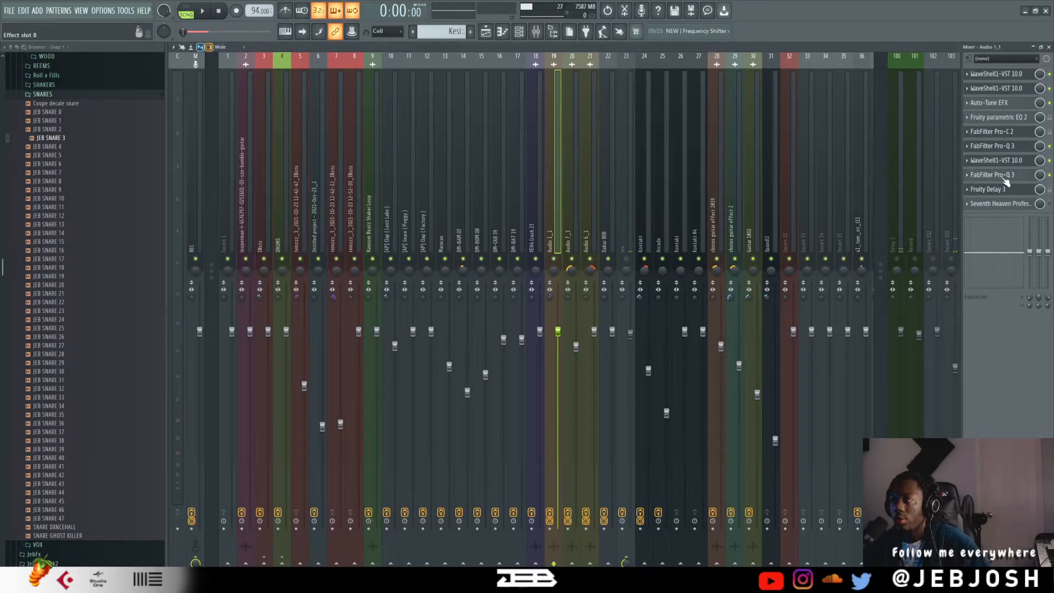
key(space)
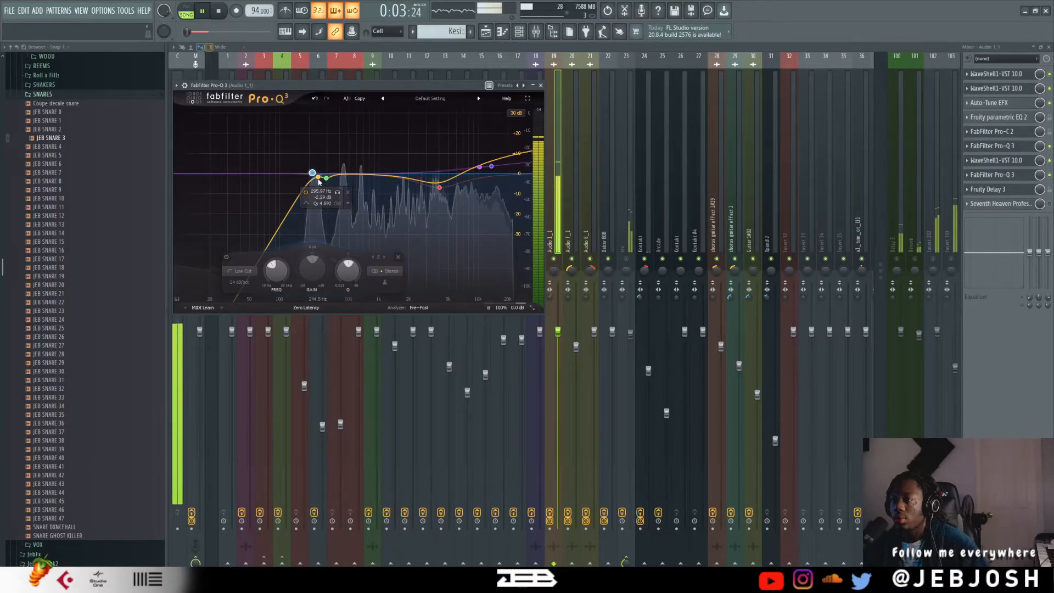
key(space)
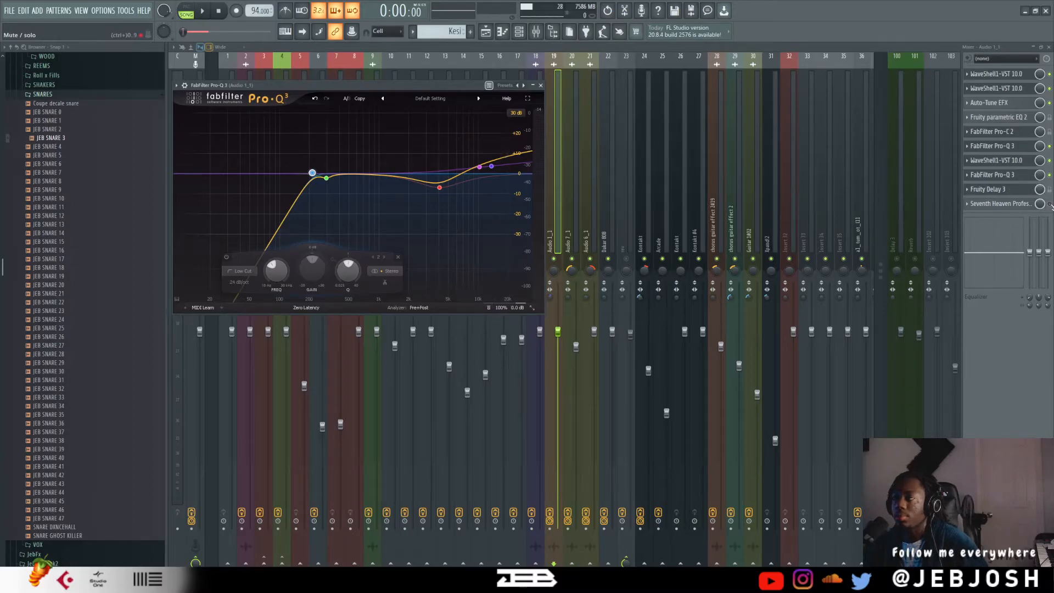
Step: Enable the Seventh Heaven Professional reverb on the Audio 1_1 insert, open it while playing the vocal and close it
click(1049, 203)
key(space)
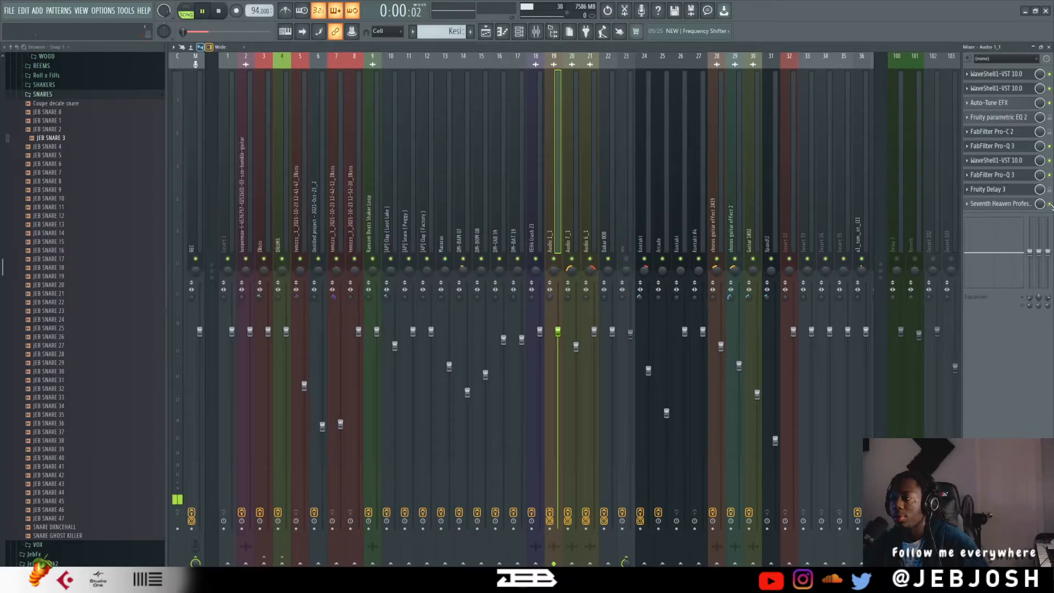
click(1021, 204)
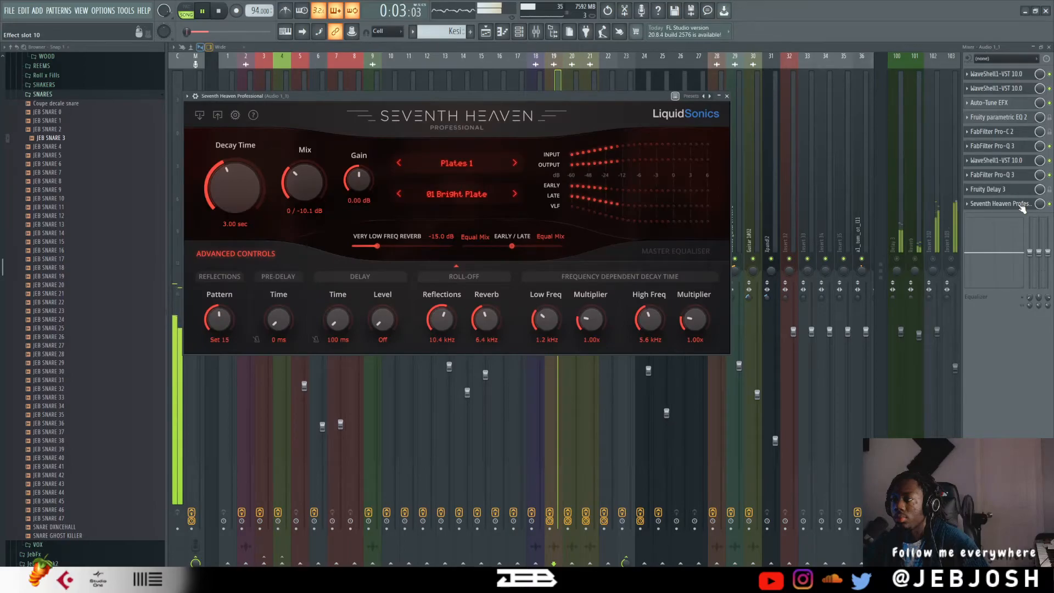
click(727, 96)
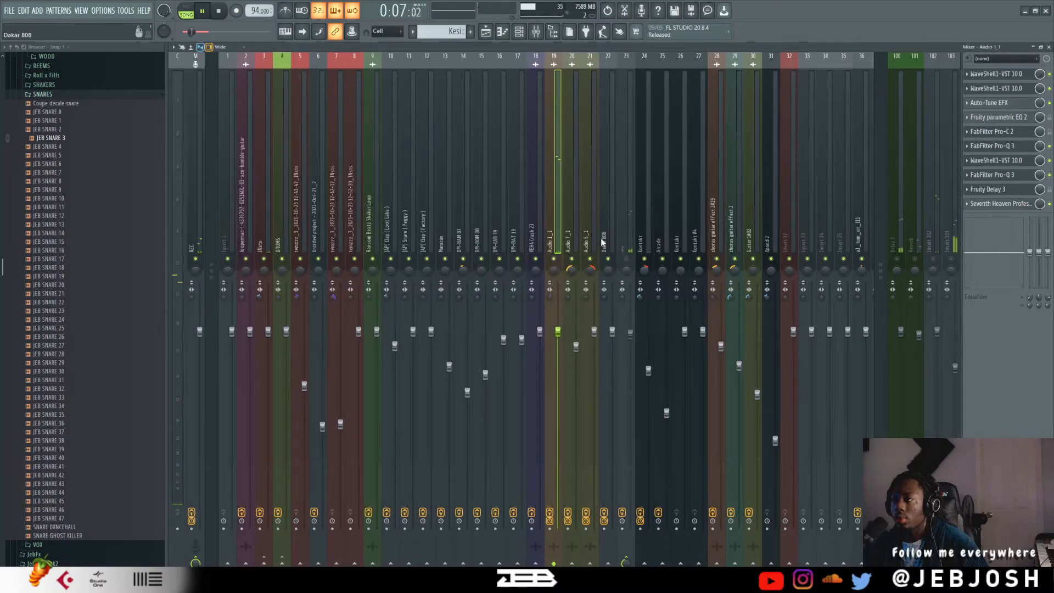
Step: Open ValhallaVintageVerb on the rev insert and set its LowCut to 340 Hz while auditioning the vocal
click(629, 239)
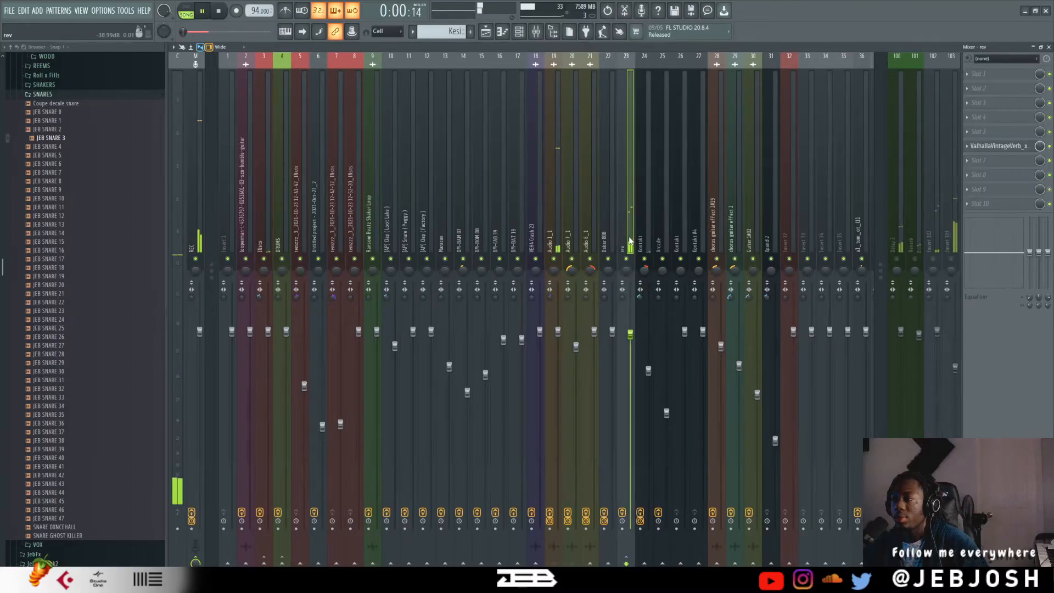
click(997, 146)
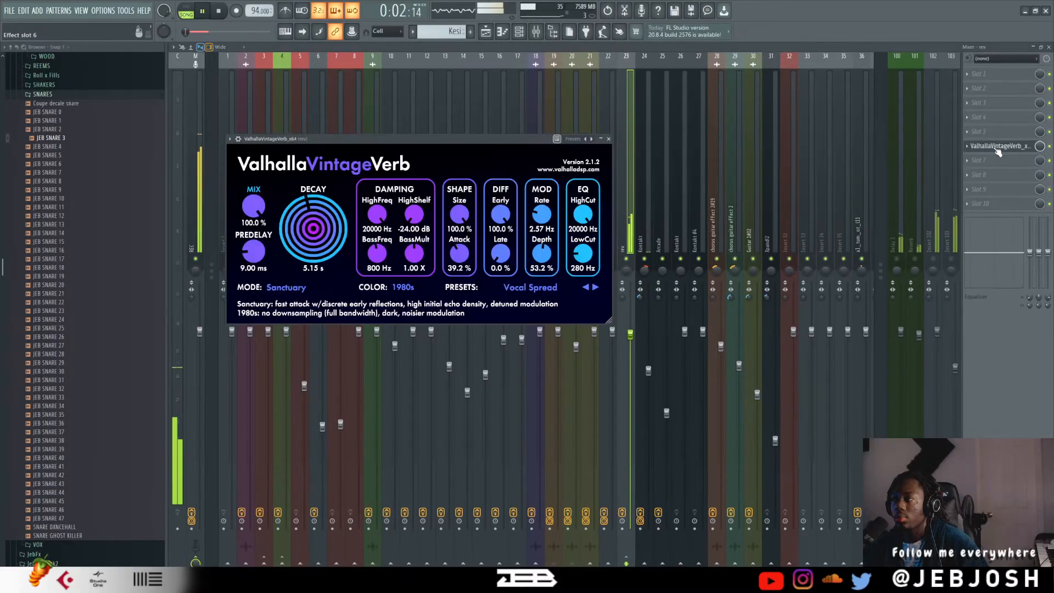
drag(583, 254, 583, 248)
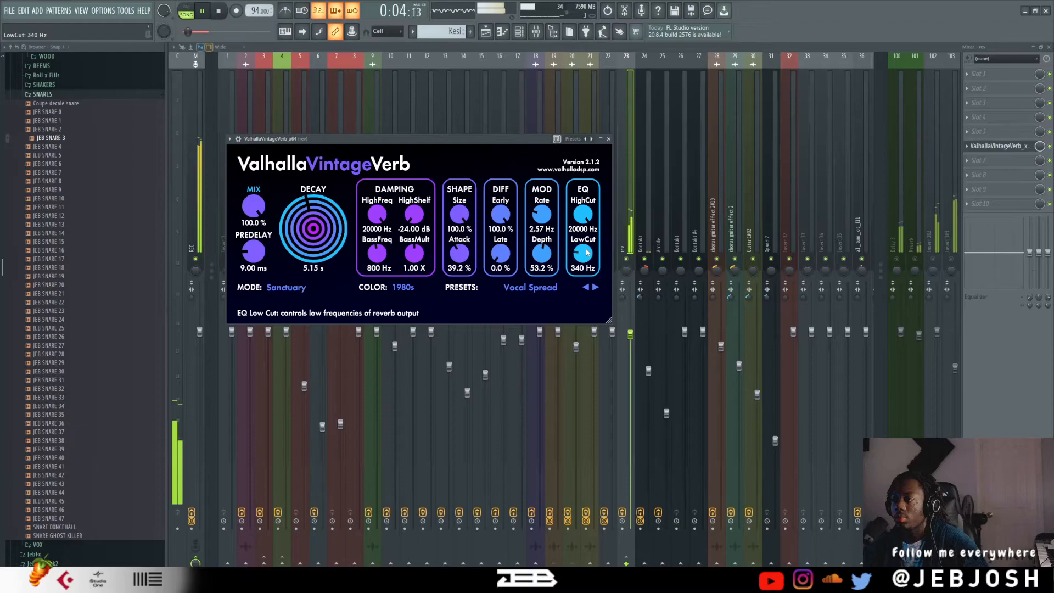
key(space)
click(608, 139)
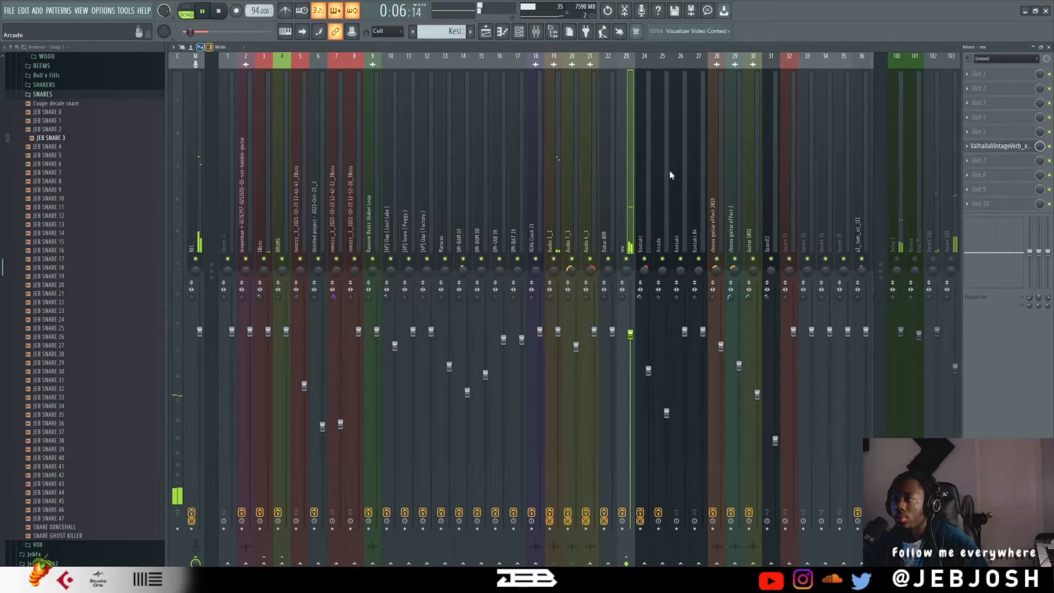
key(space)
Step: Select the Delay 3 insert and open its Fruity Delay 3 while the vocal plays
click(901, 243)
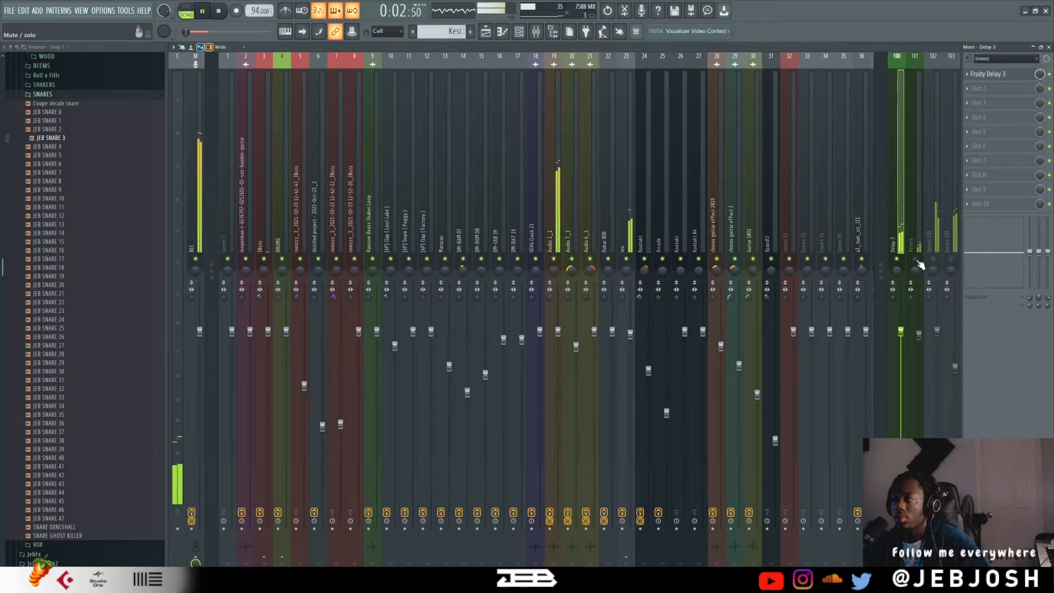
click(988, 74)
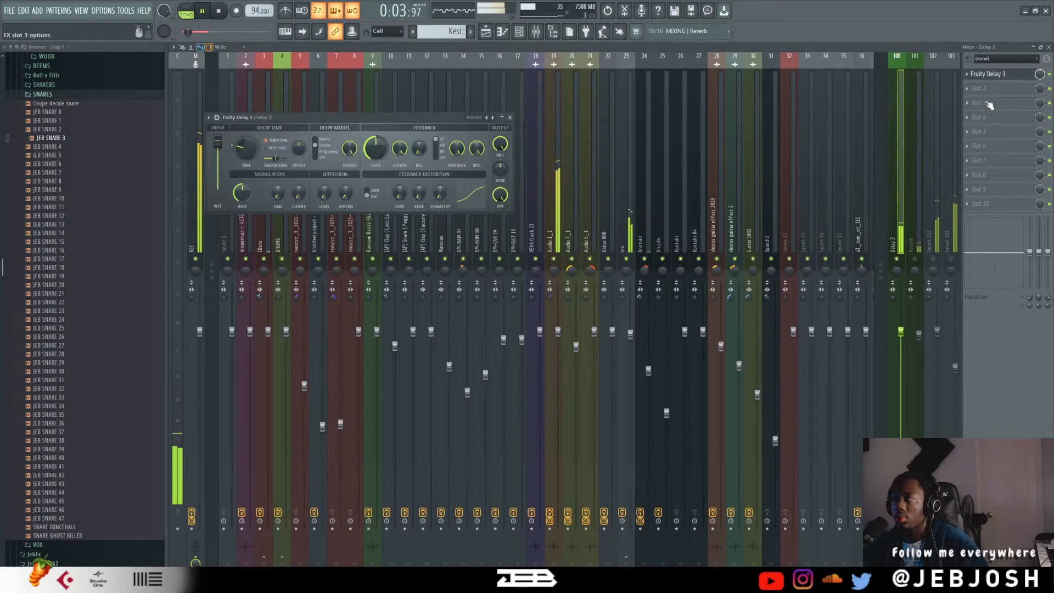
key(space)
Step: Unmute the Reverb insert and Insert 102, and select the Reverb insert to view its effect
click(916, 259)
click(934, 259)
click(916, 247)
key(space)
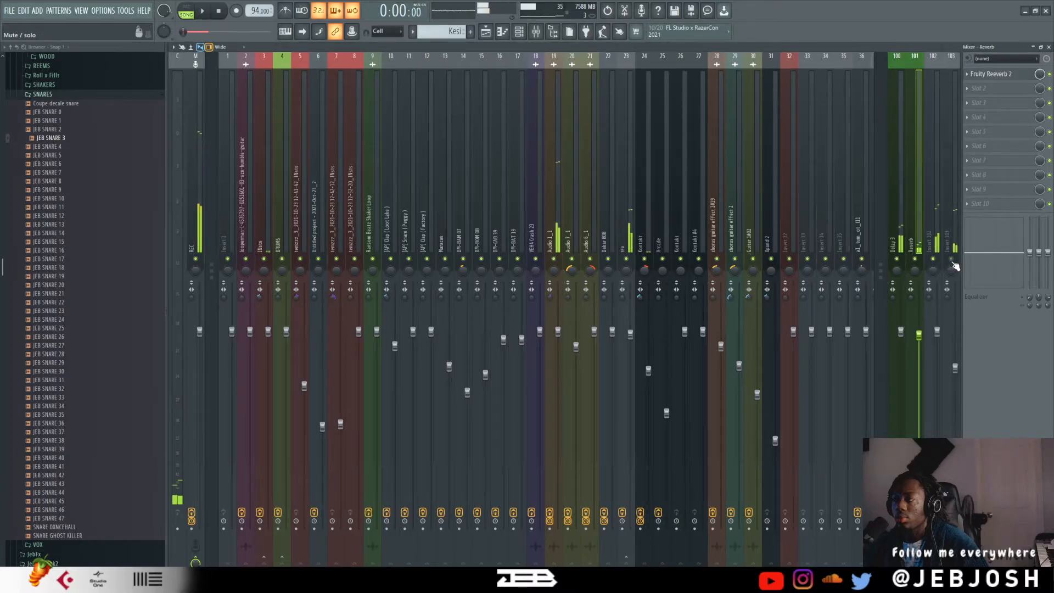
Step: Select Insert 103 to show its Fruity Delay 3 and play the vocal with the send effects active
click(956, 240)
key(space)
key(space)
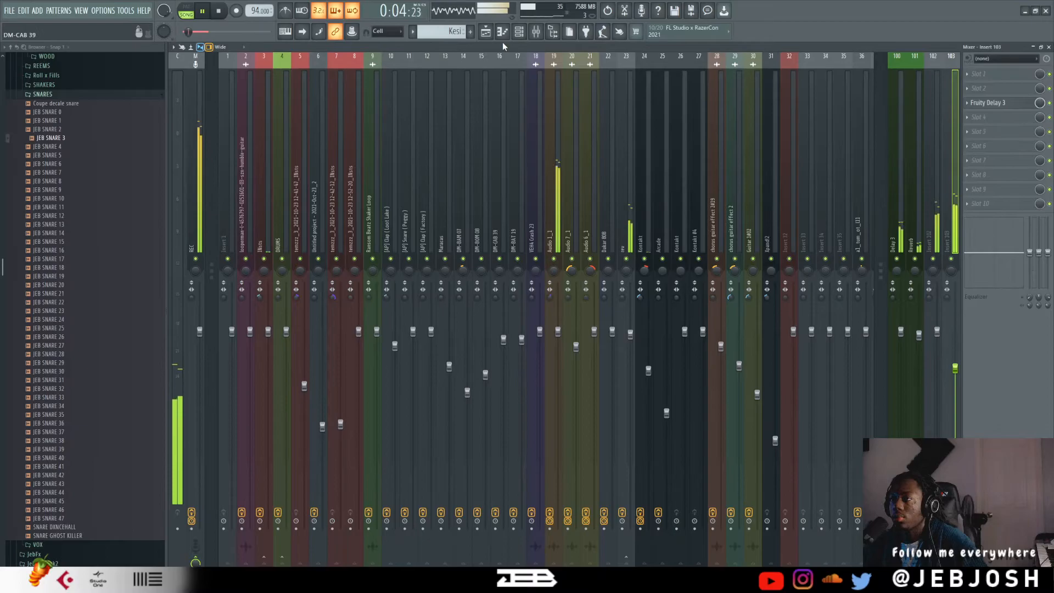
key(space)
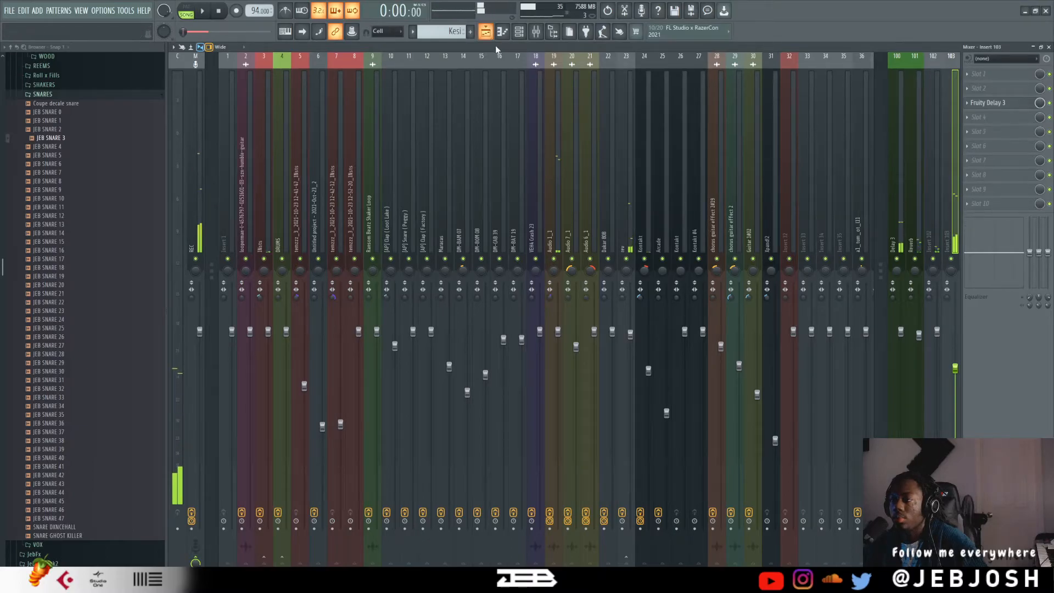
Step: In the playlist, select the range from bar 17 to 25, solo the Vocal track holding Audio 7_1 and play it
key(F5)
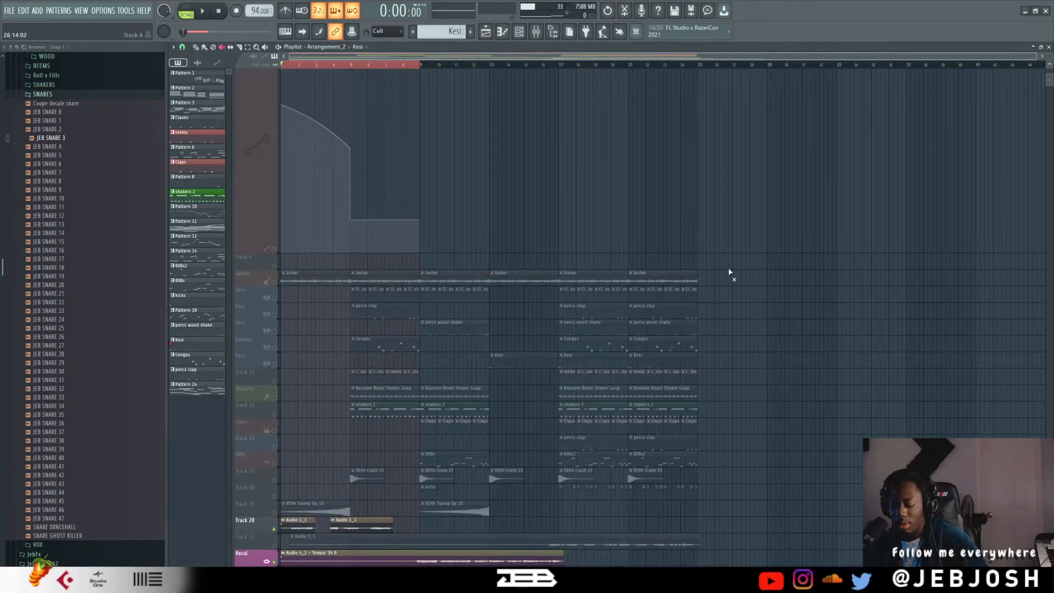
key(ctrl+d)
drag(701, 71, 561, 69)
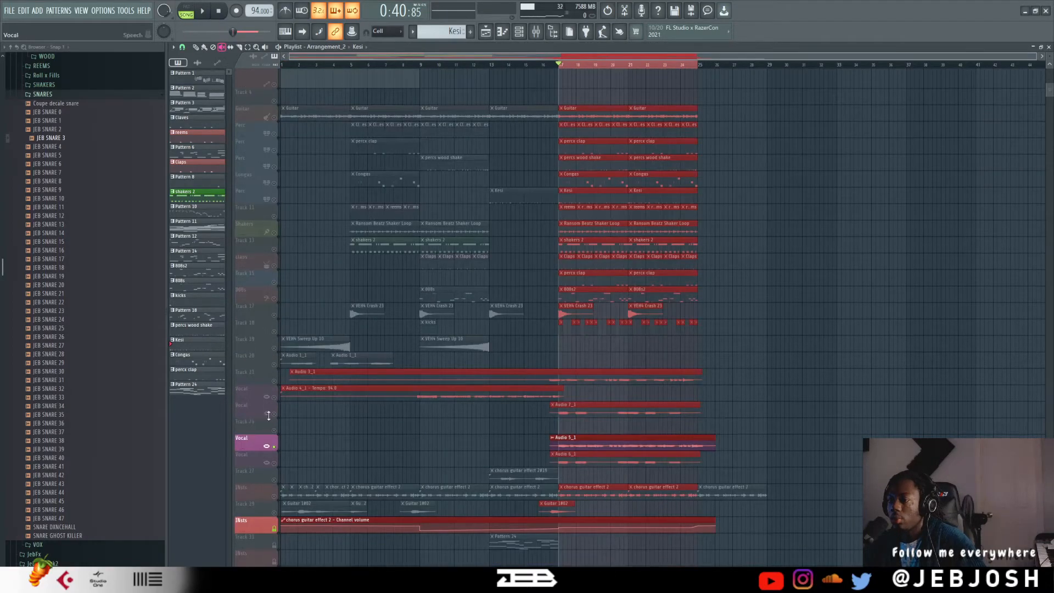
click(268, 414)
key(space)
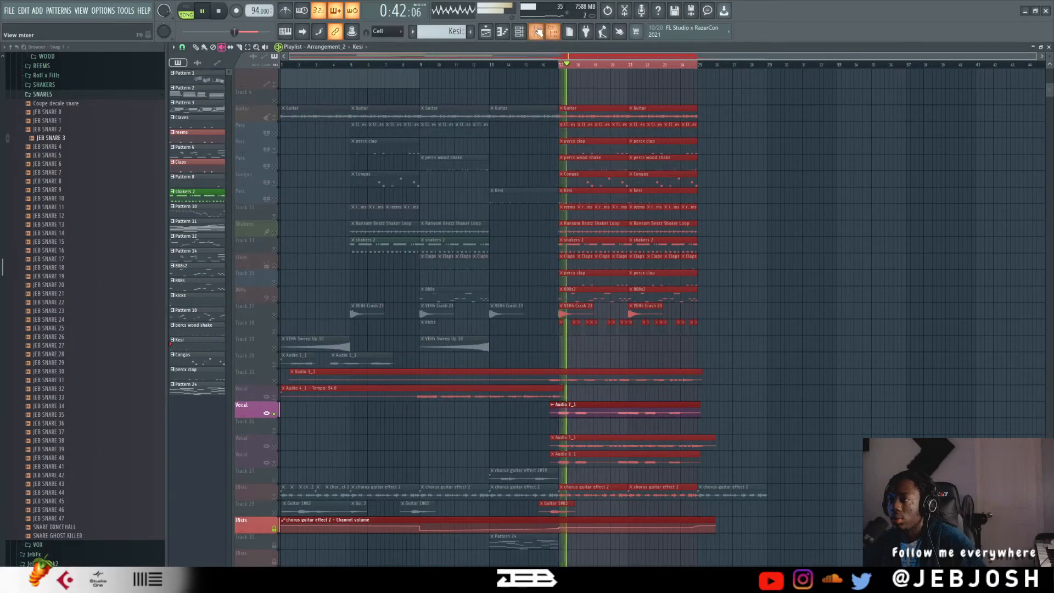
Step: View the Auto-Tune EFX and Fruity Parametric EQ 2 on the Audio 7_1 mixer insert, and select Insert 102 to show its ValhallaRoom
double_click(640, 410)
click(536, 33)
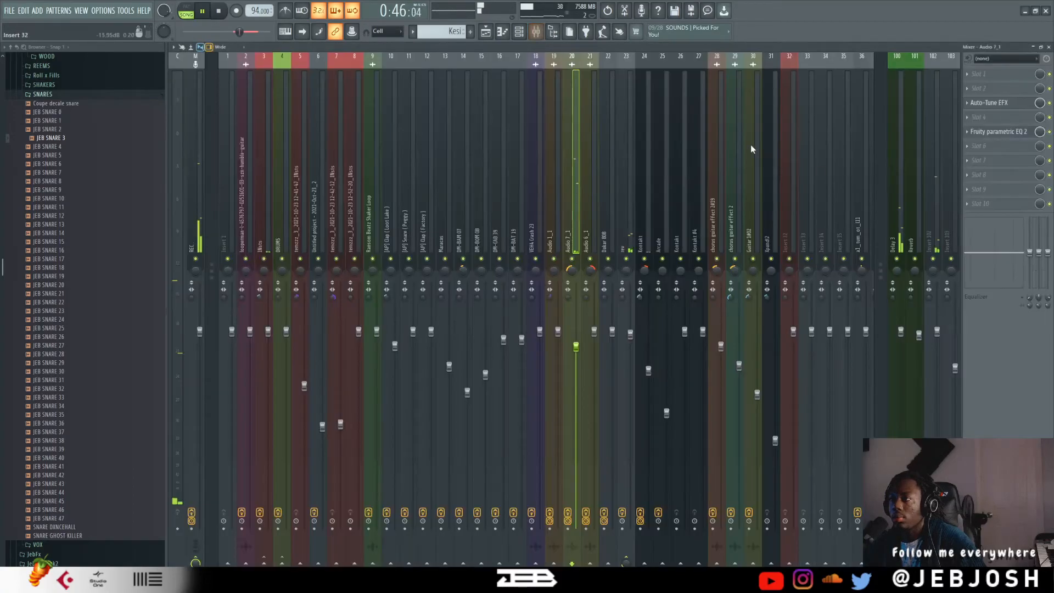
key(space)
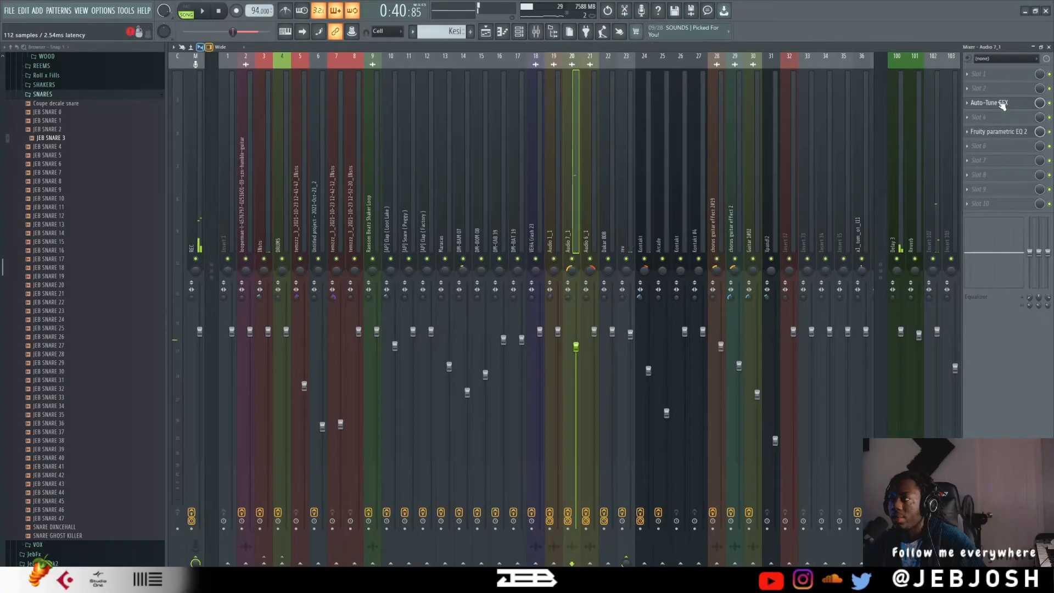
click(1002, 106)
click(1004, 132)
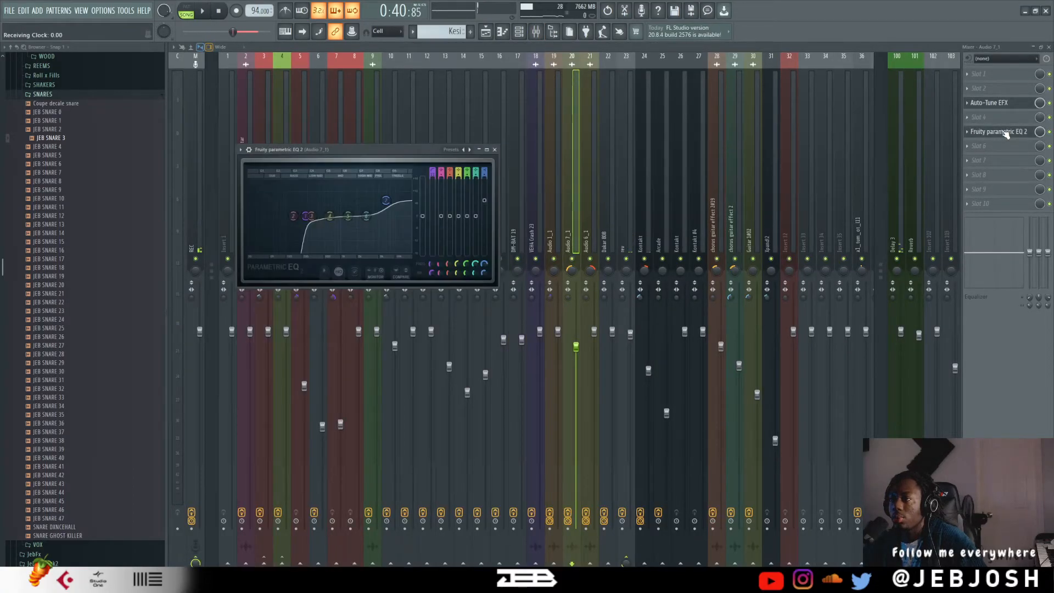
click(494, 150)
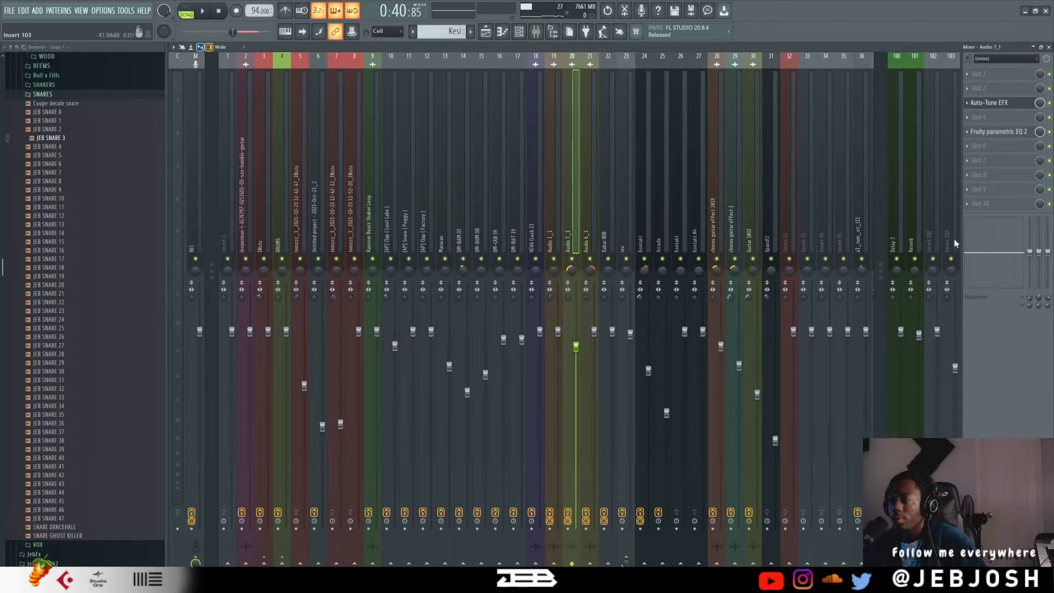
click(937, 183)
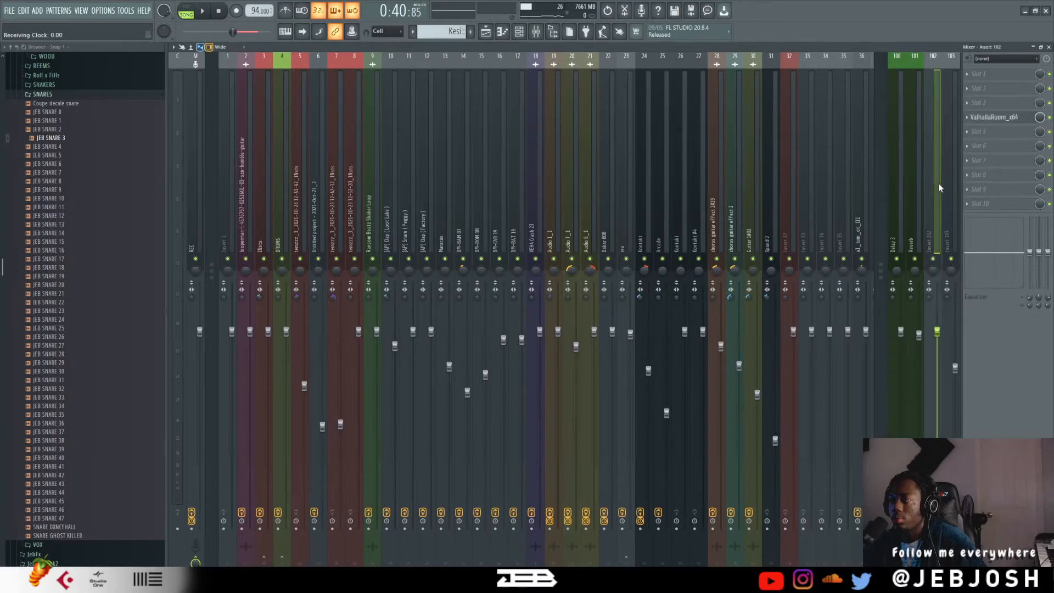
Step: In the playlist, enable the Vocal track holding Audio 6_1 alongside the Audio 7_1 track and play both vocals
click(492, 34)
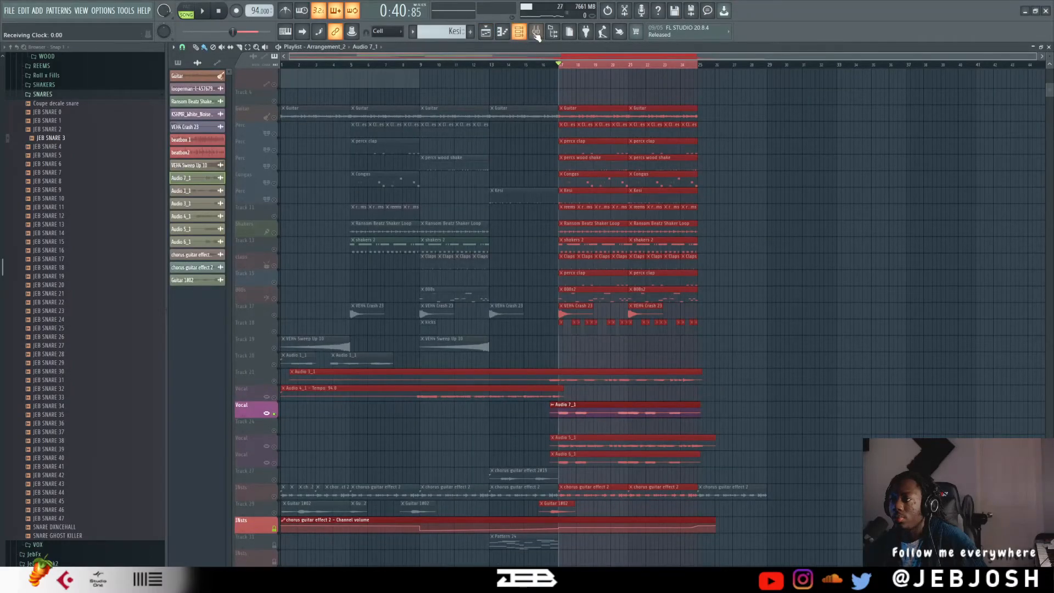
click(537, 32)
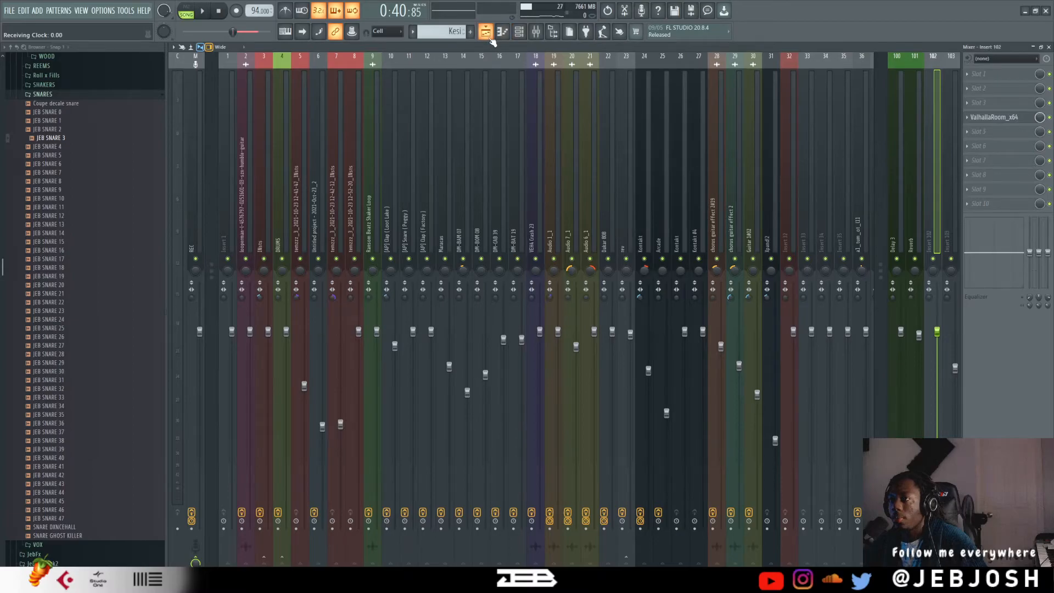
click(487, 33)
click(277, 463)
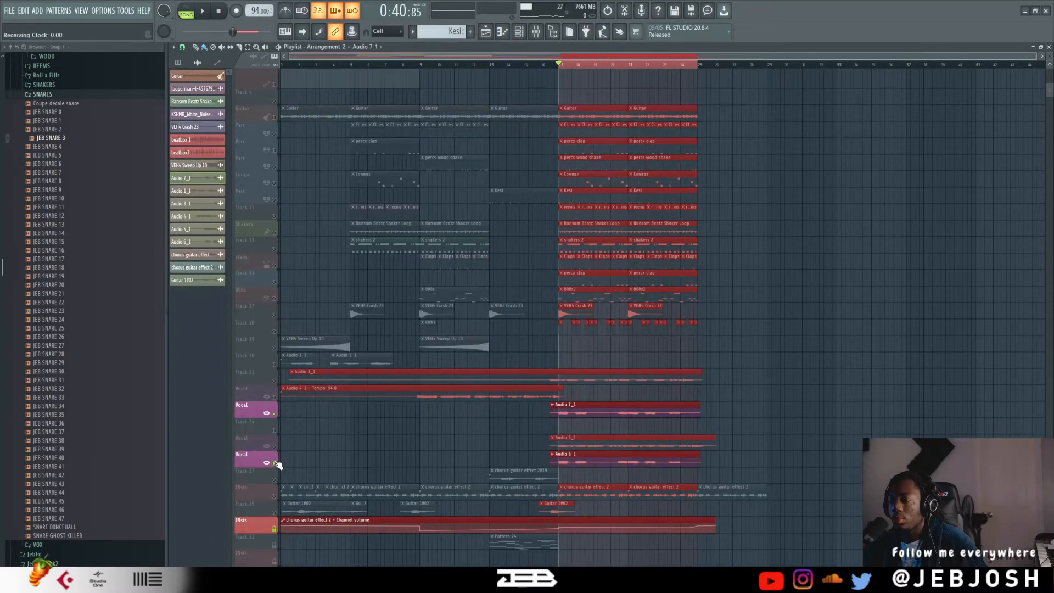
key(space)
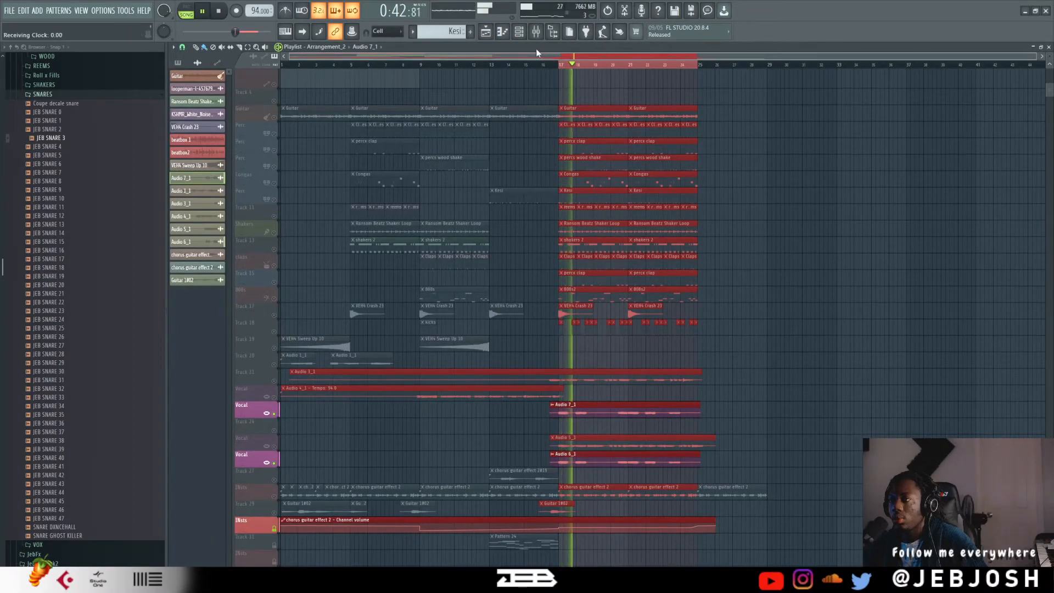
Step: Solo the Audio 6_1 mixer insert, stop playback, and select the insert to view its Auto-Tune EFX settings
click(536, 31)
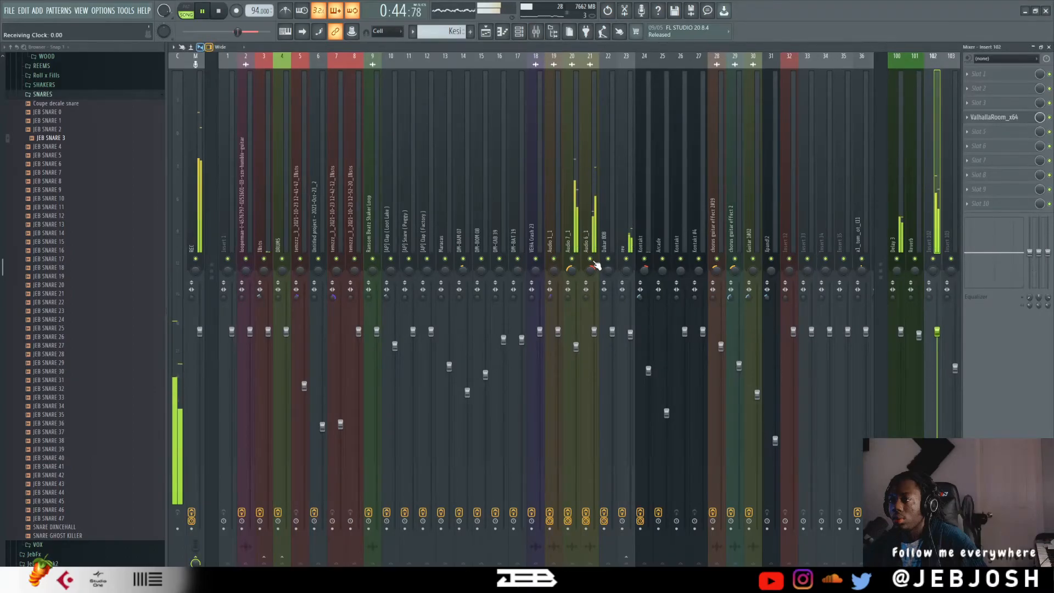
click(593, 238)
key(space)
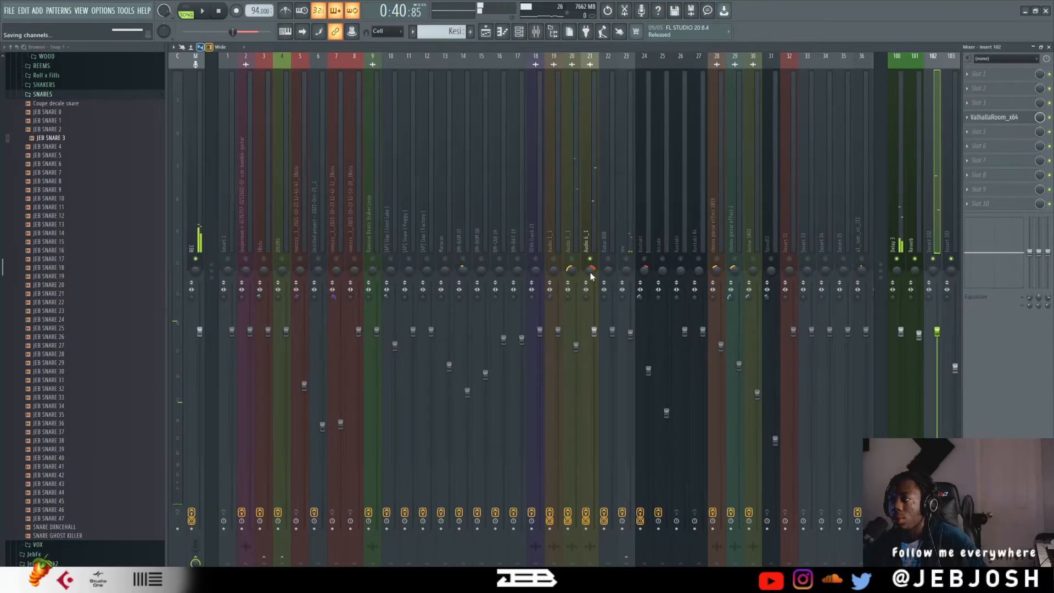
click(593, 236)
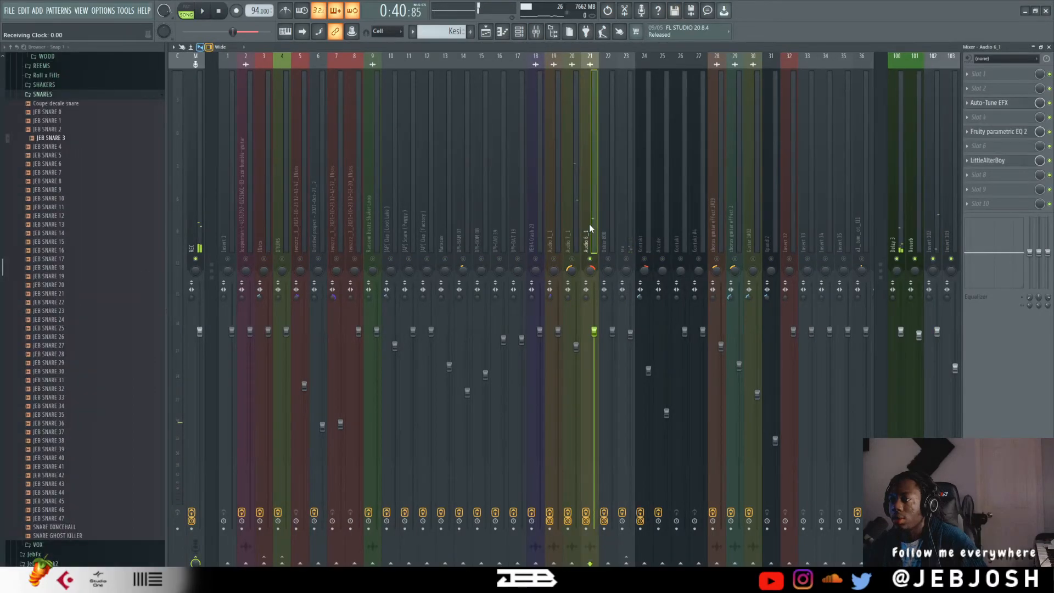
click(1000, 103)
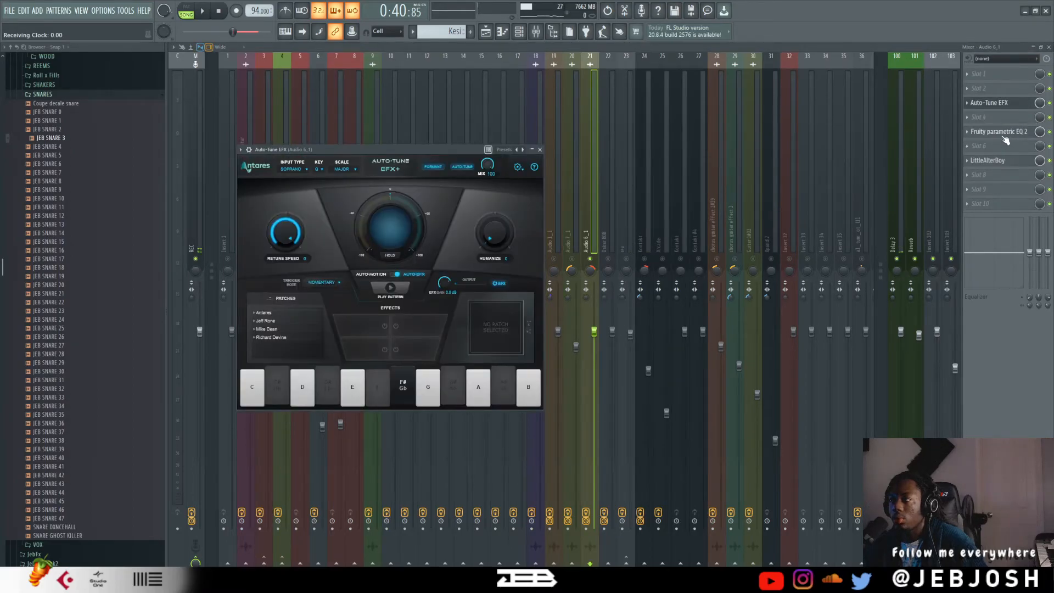
click(539, 149)
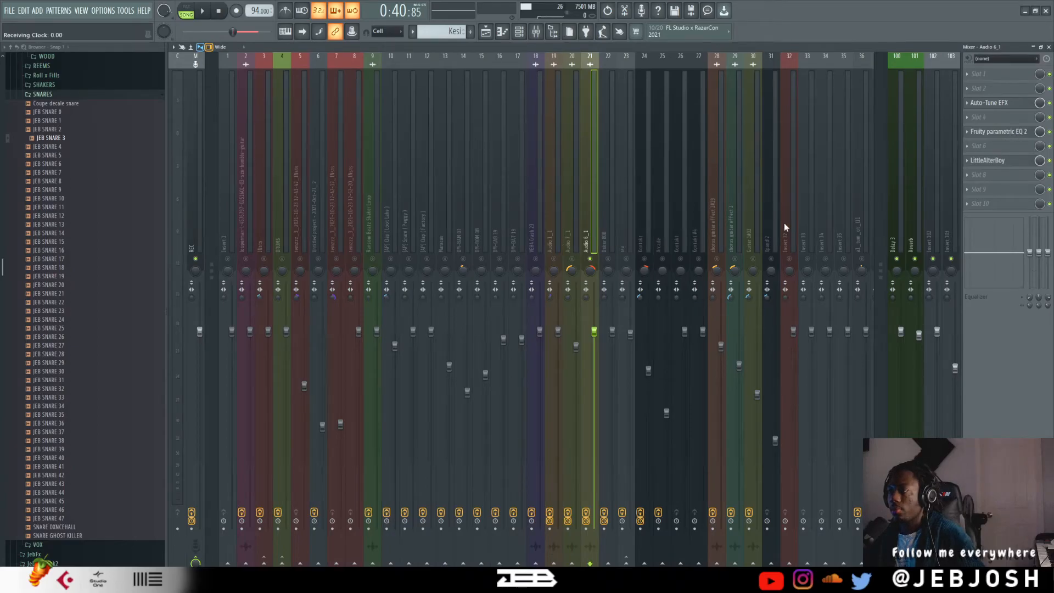
Step: Open LittleAlterBoy on the Audio 6_1 insert and toggle the effect while auditioning the vocals
click(988, 160)
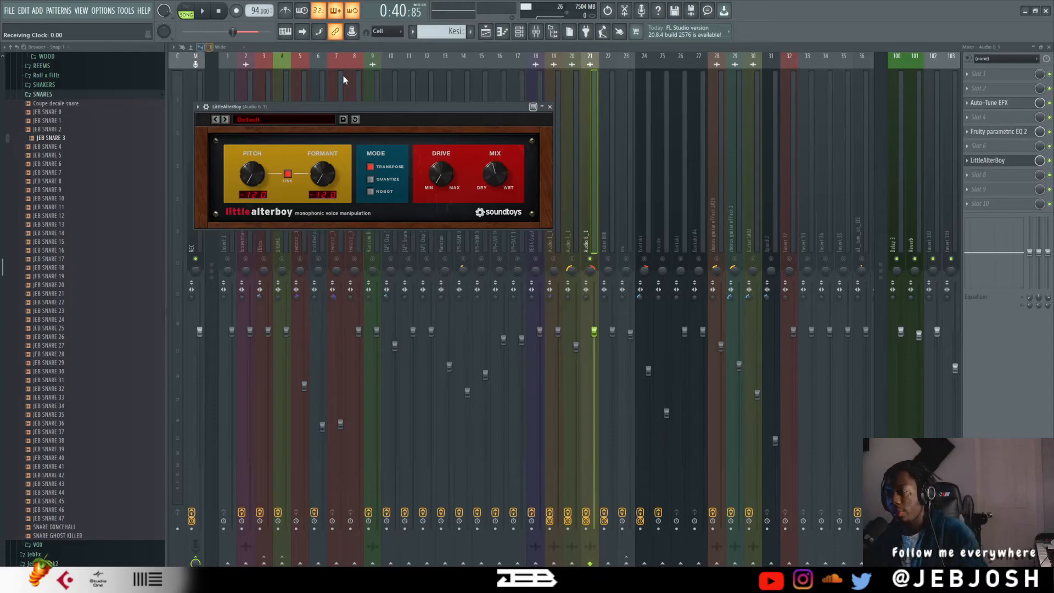
key(space)
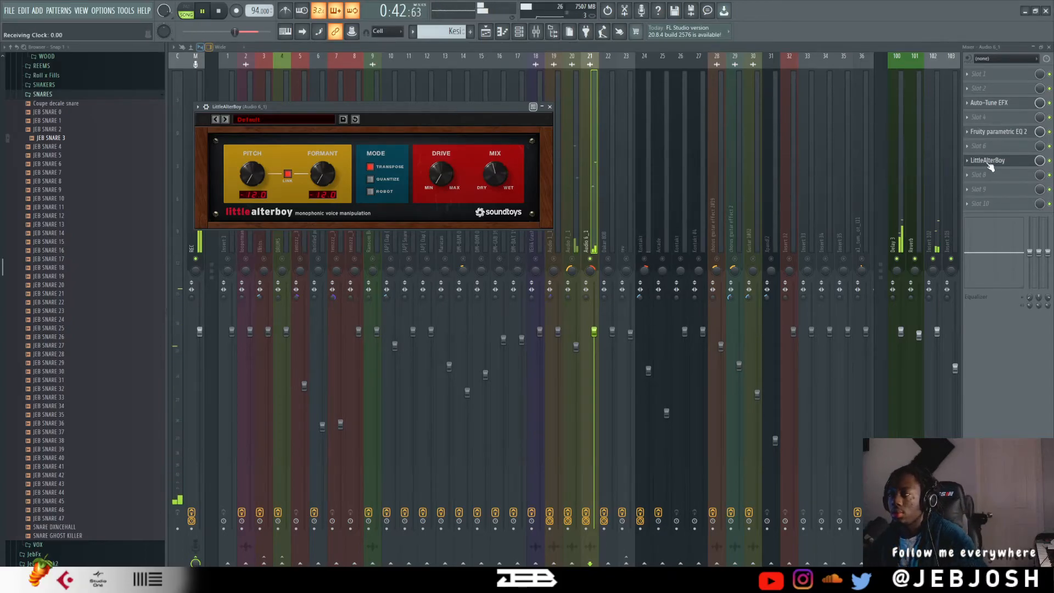
click(1049, 163)
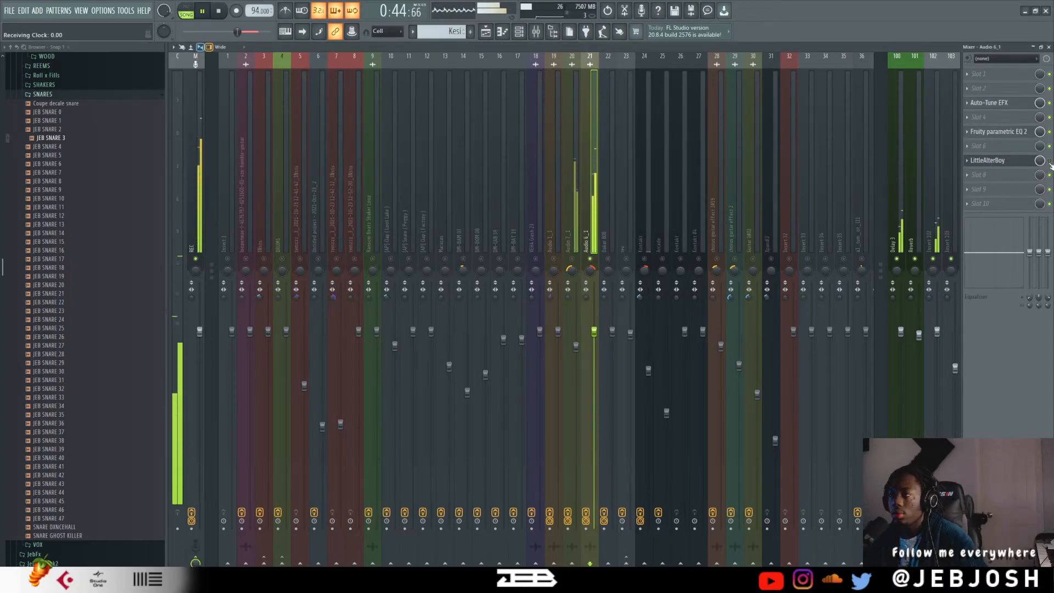
key(space)
key(space)
click(219, 11)
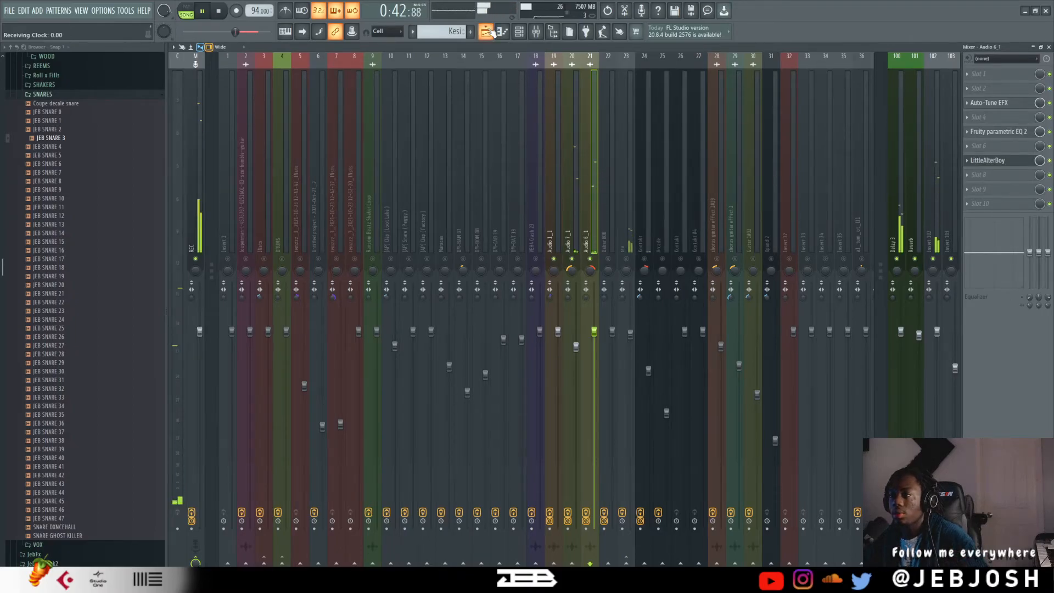
Step: In the playlist, enable the Vocal track holding Audio 5_1 alongside the other two vocals, listen to the stack and stop playback
click(487, 32)
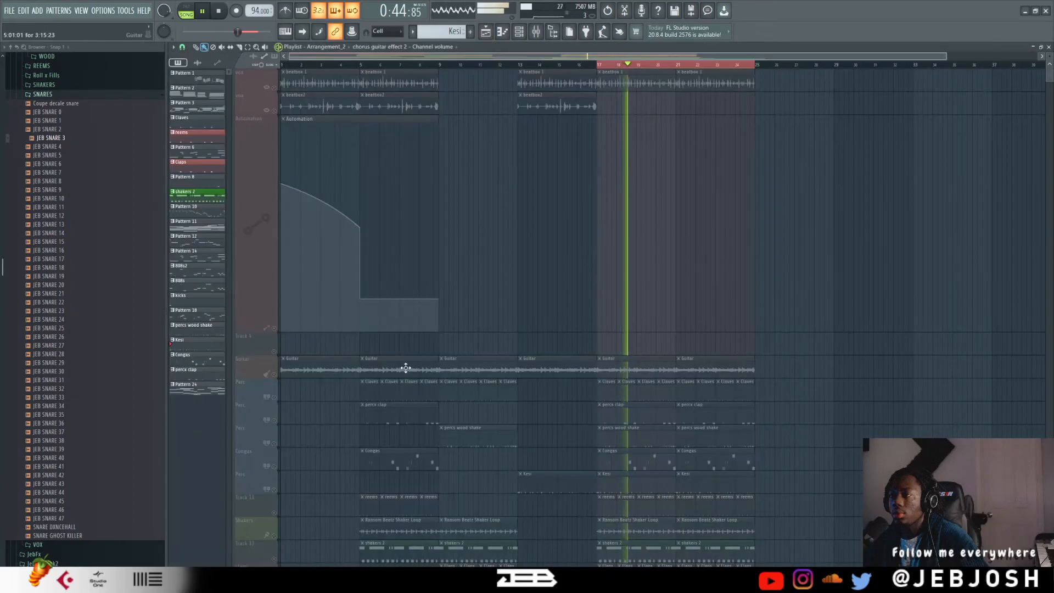
scroll(318, 395, down, 10)
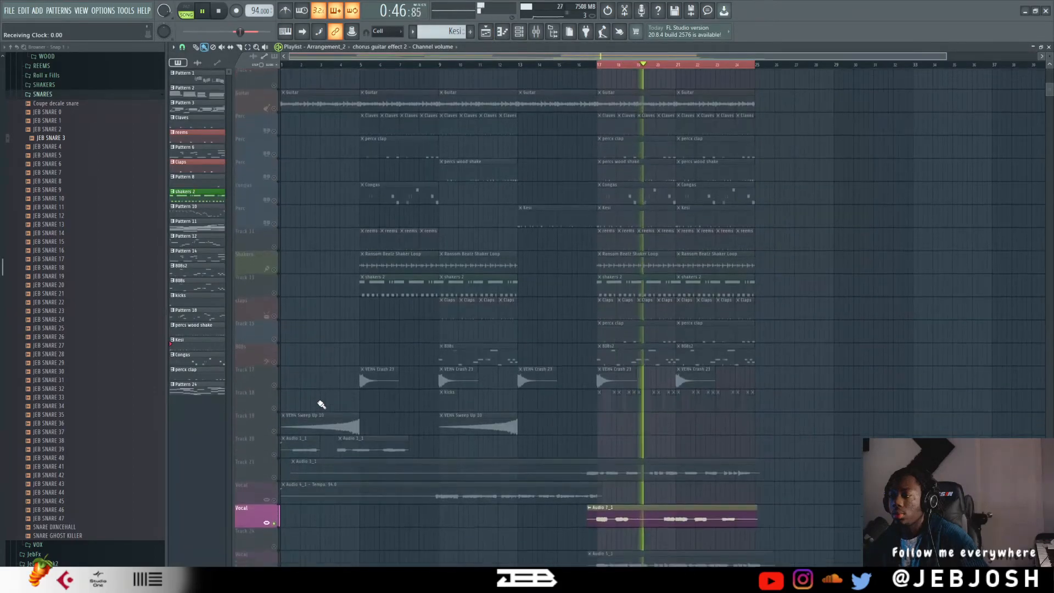
scroll(322, 405, down, 2)
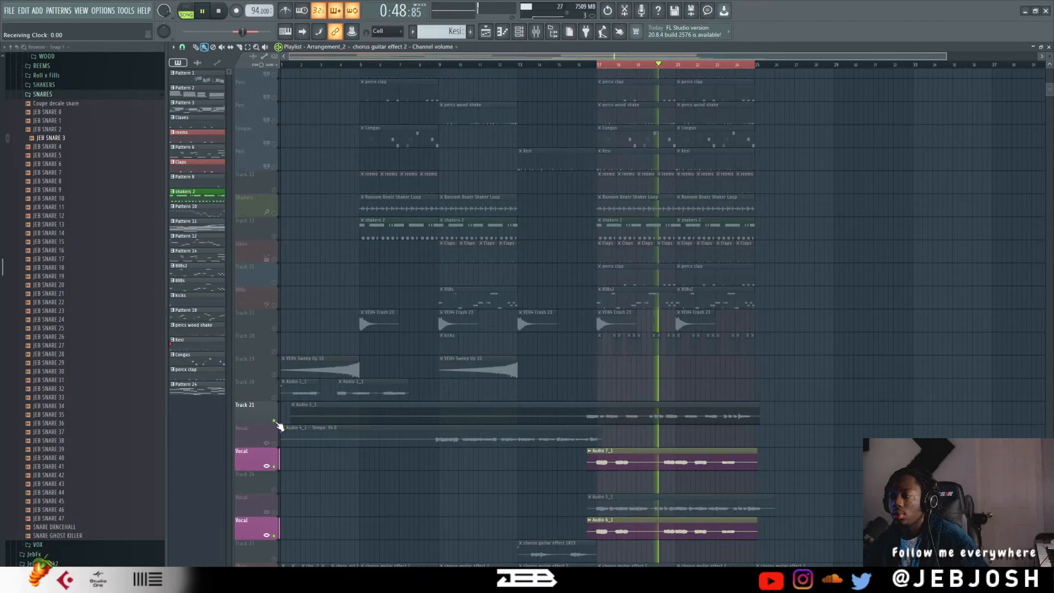
scroll(280, 426, down, 4)
click(276, 420)
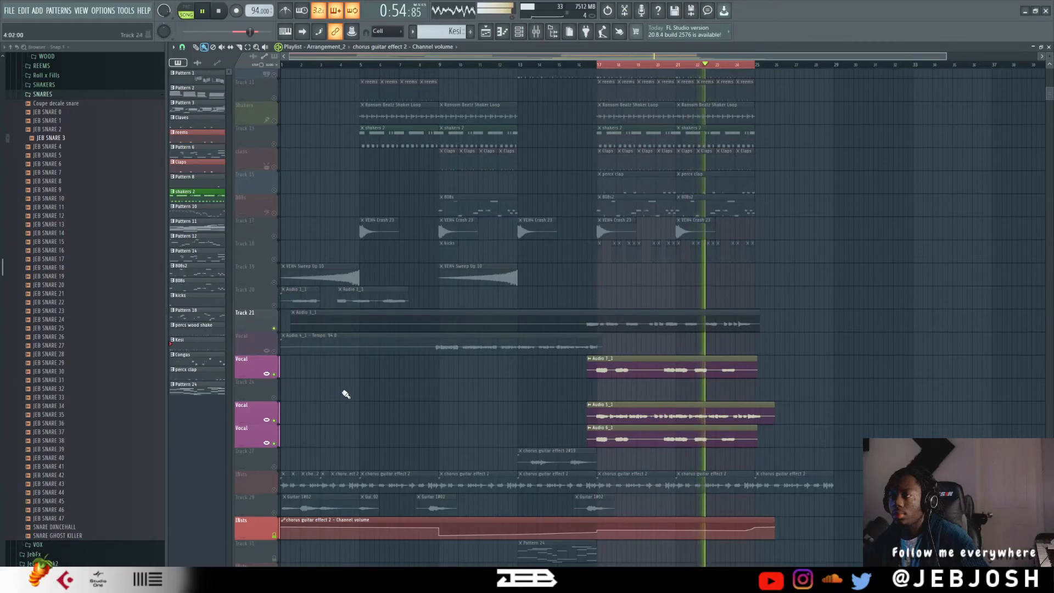
key(space)
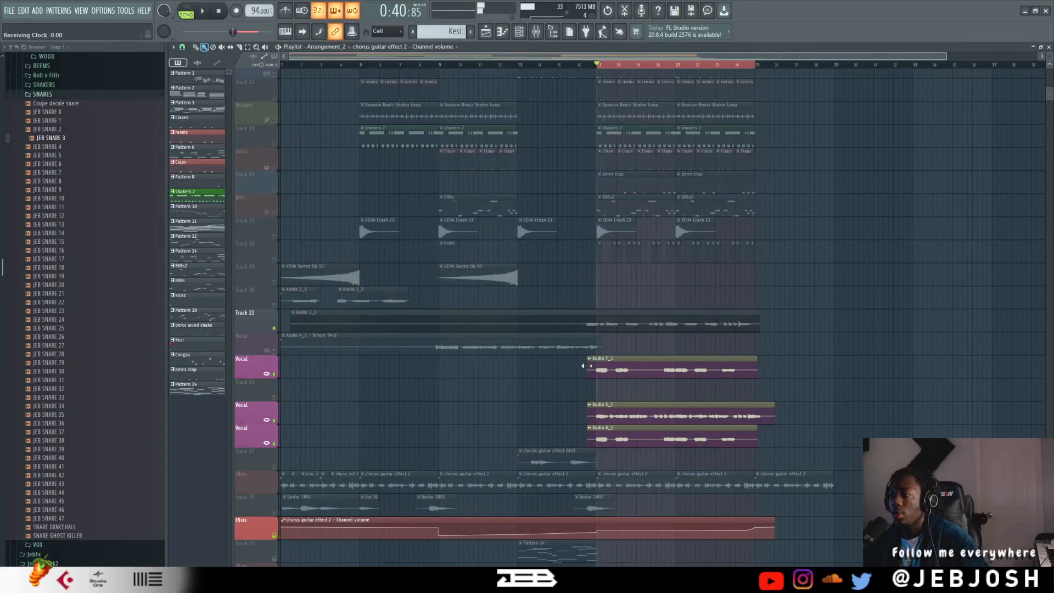
Step: Select the Snare (Peggy) insert in the mixer and examine its SPL Transient Designer Plus and Fruity Parametric EQ 2
scroll(582, 360, up, 5)
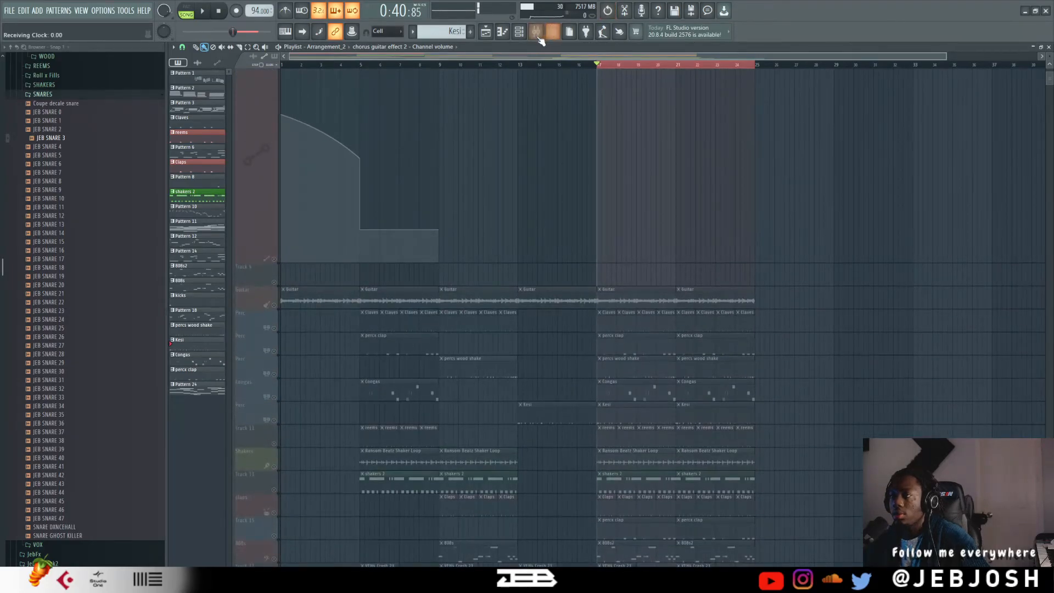
click(535, 32)
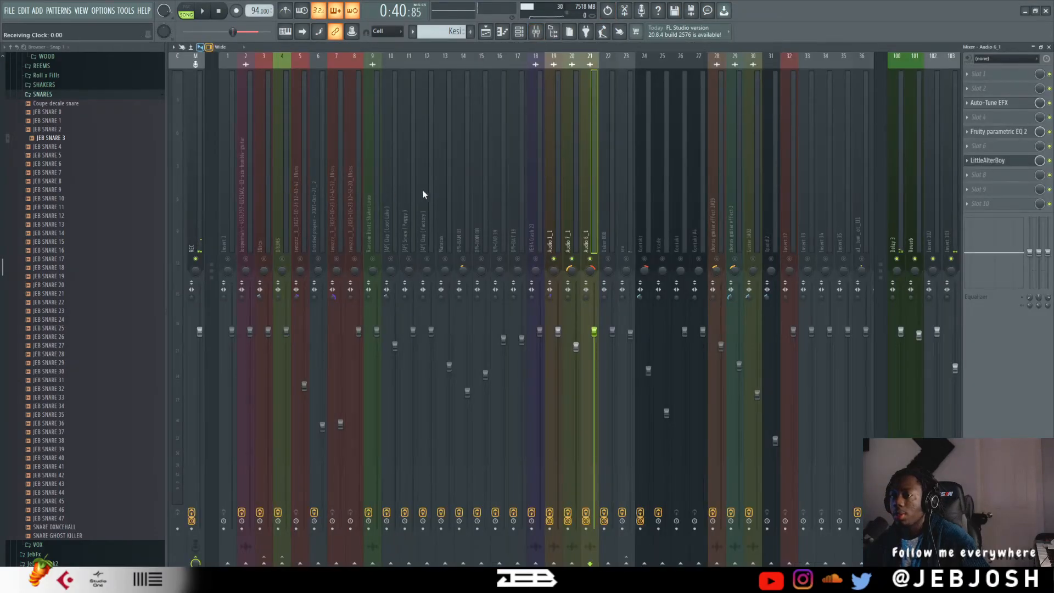
click(406, 196)
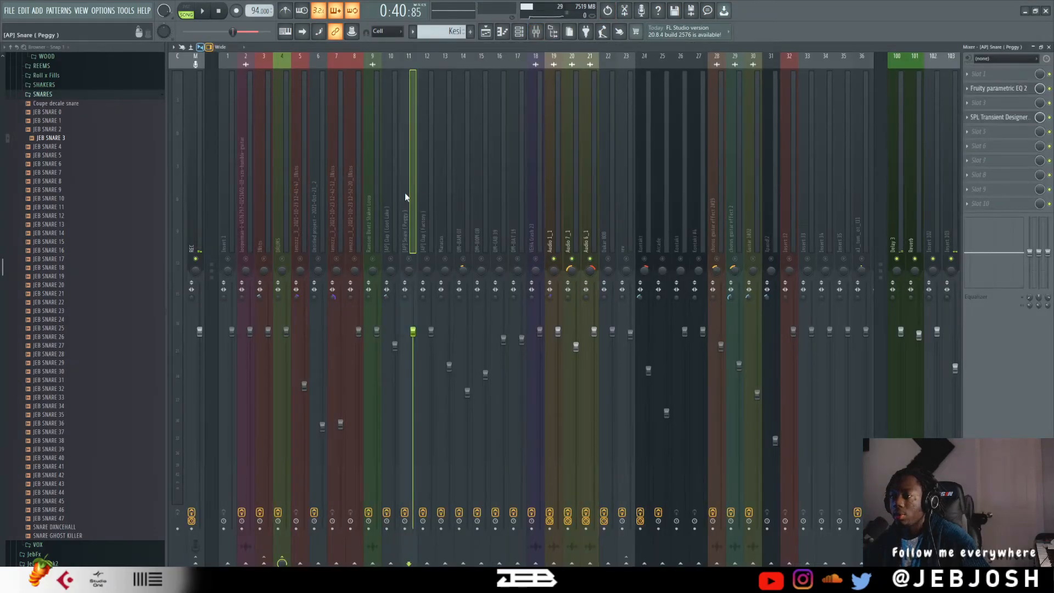
click(984, 119)
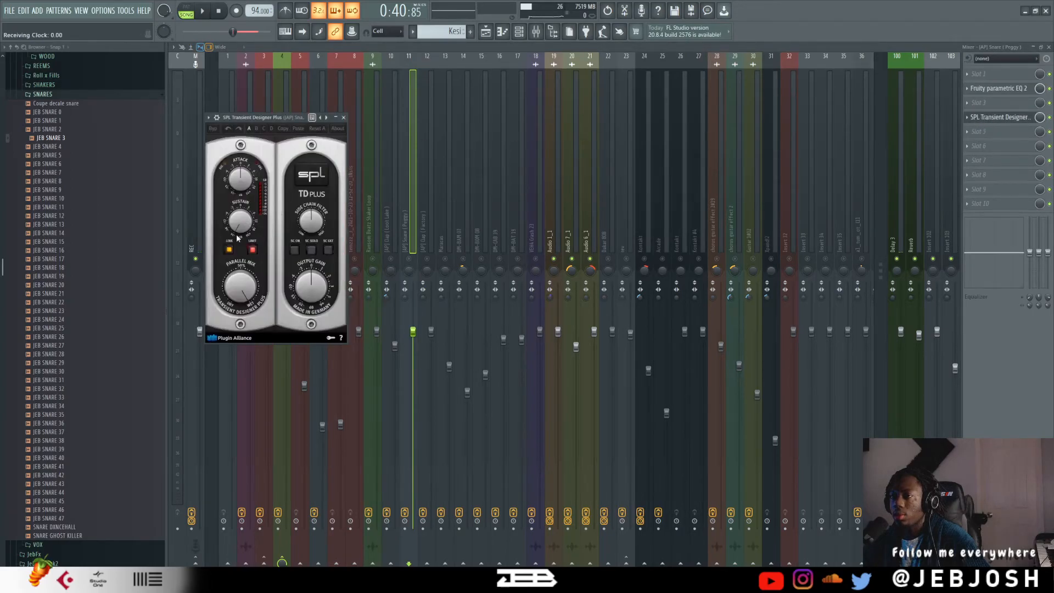
click(344, 117)
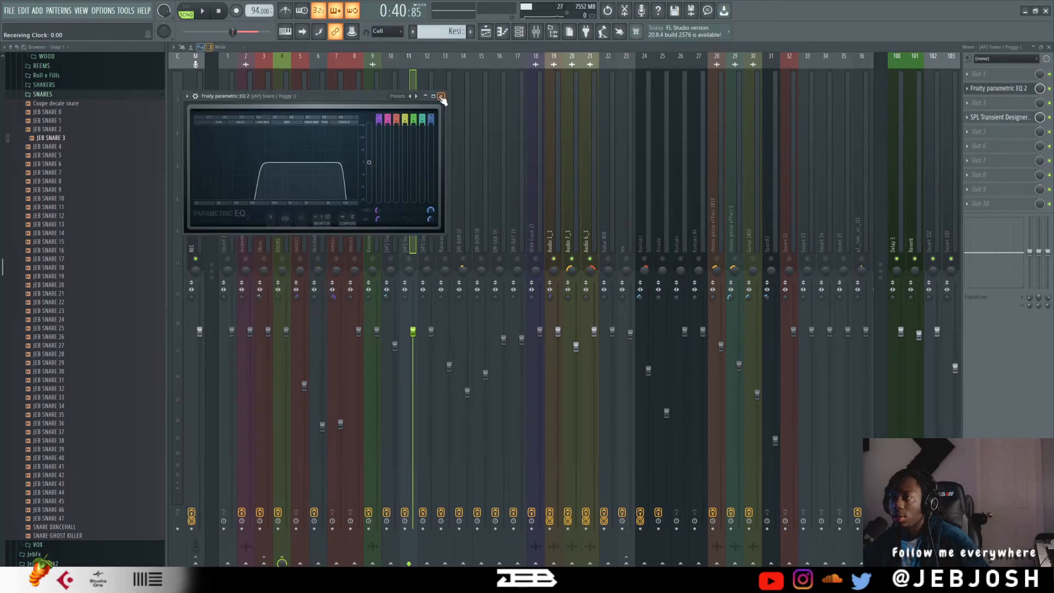
click(442, 100)
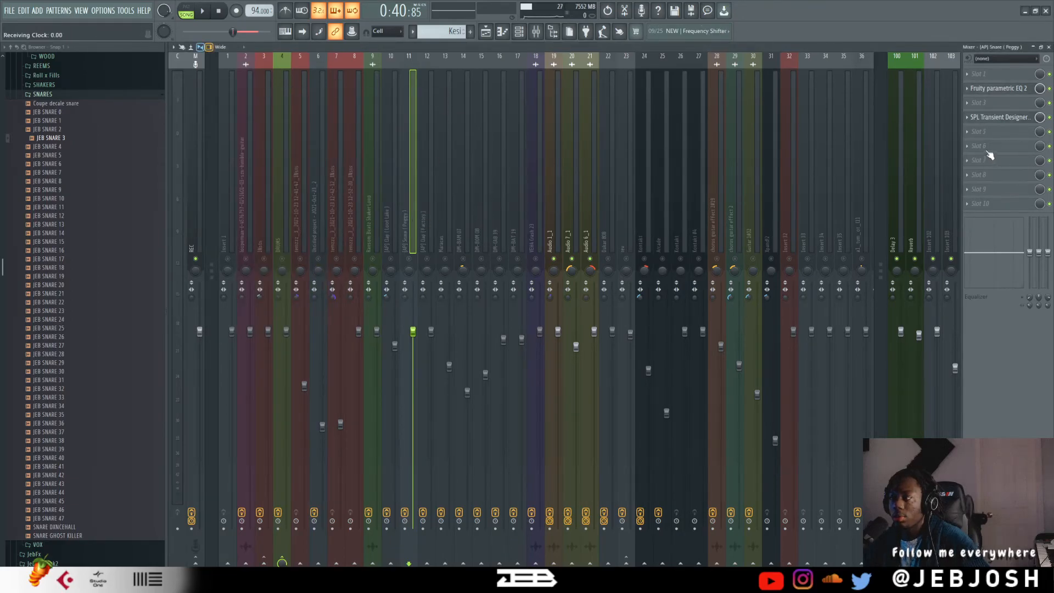
click(992, 119)
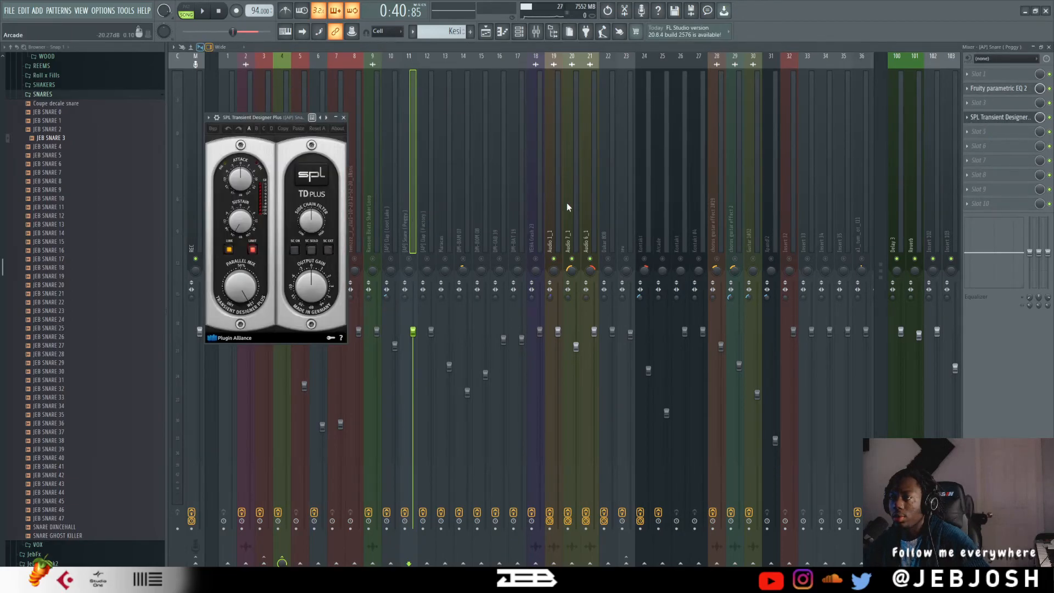
click(344, 118)
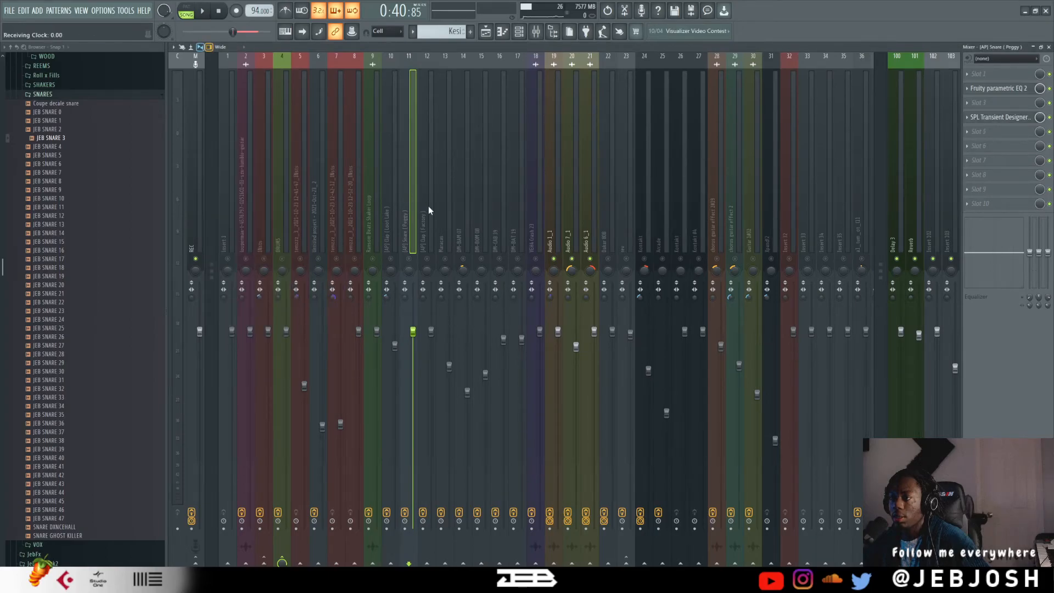
Step: Select the Clap (Factory), DM-BAM 07 and neighbouring percussion inserts, and the DRUMS bus, to view their effect chains
click(428, 206)
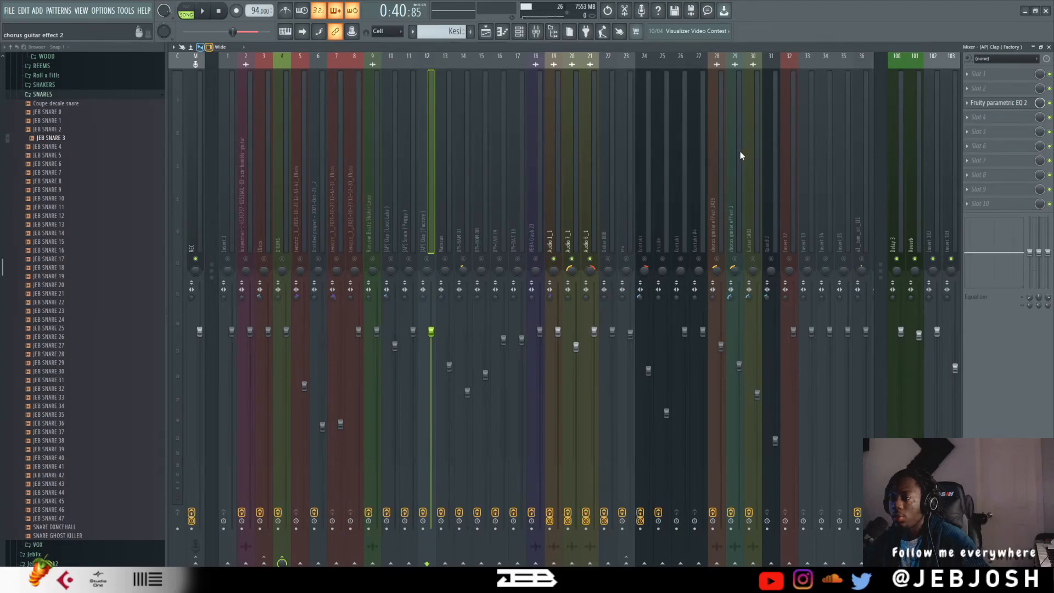
click(460, 213)
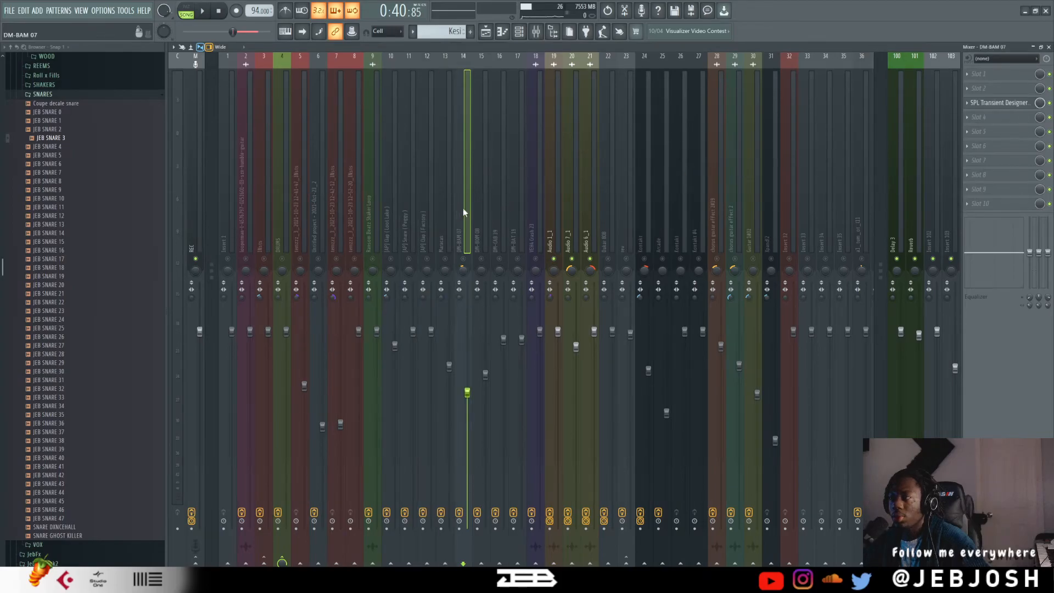
click(479, 203)
click(499, 203)
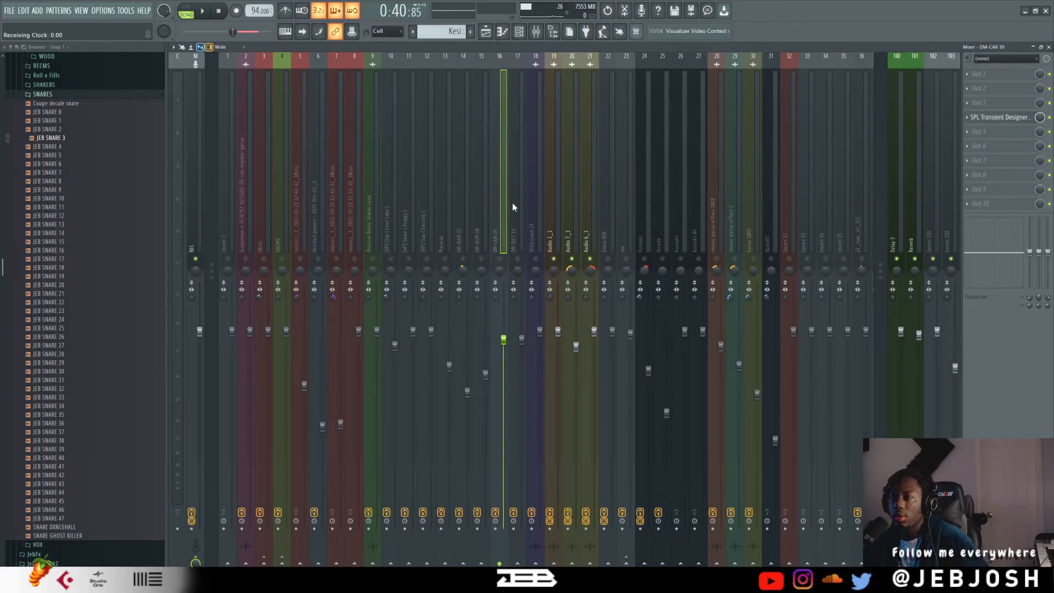
click(281, 209)
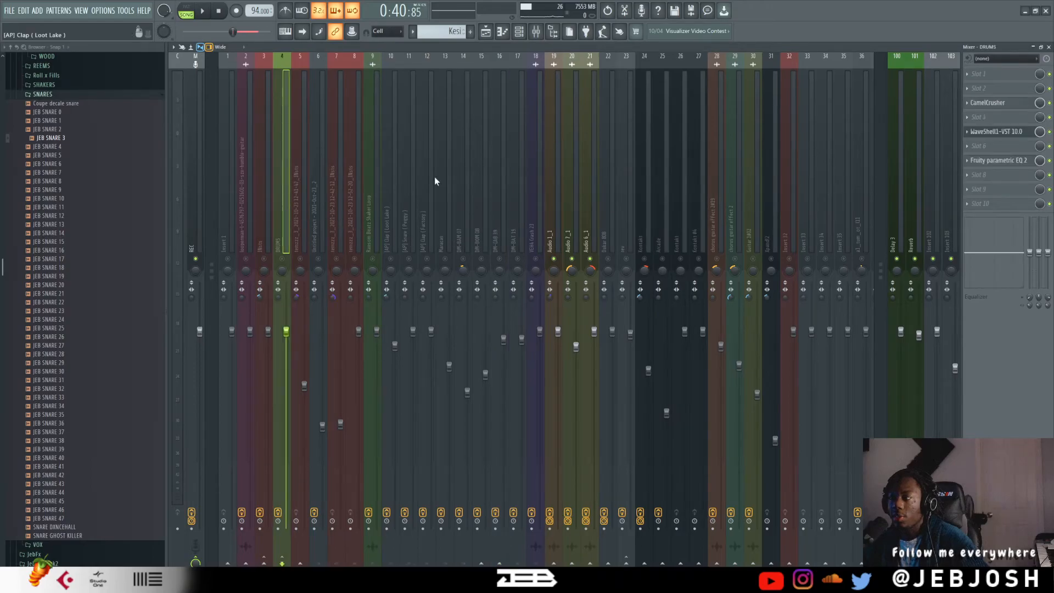
Step: Examine the DRUMS bus effects: CamelCrusher, the Solid State Logic G-Master Buss Compressor and Fruity parametric EQ 2
click(1006, 107)
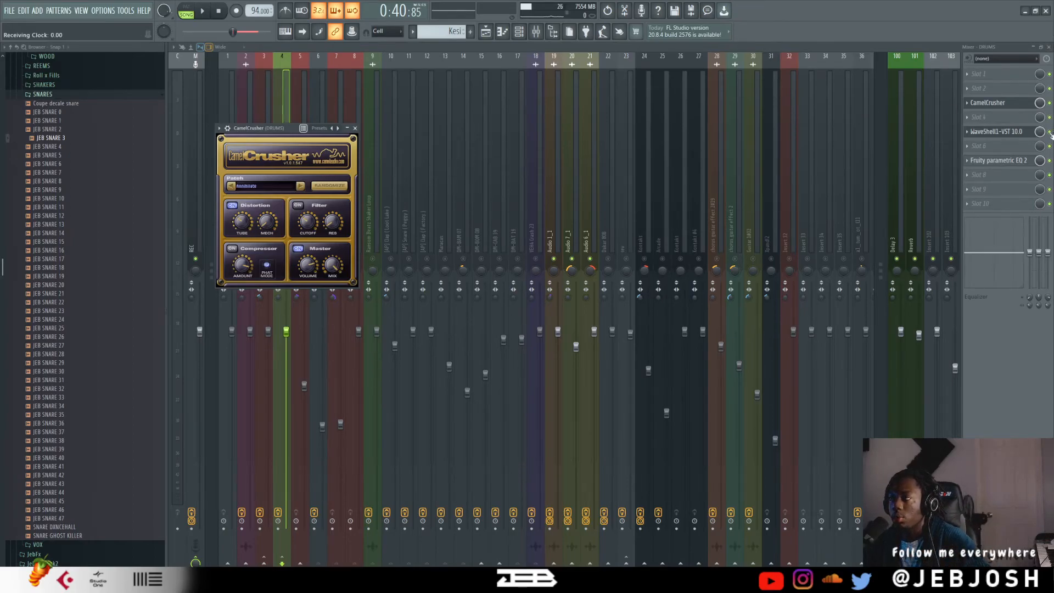
click(1018, 134)
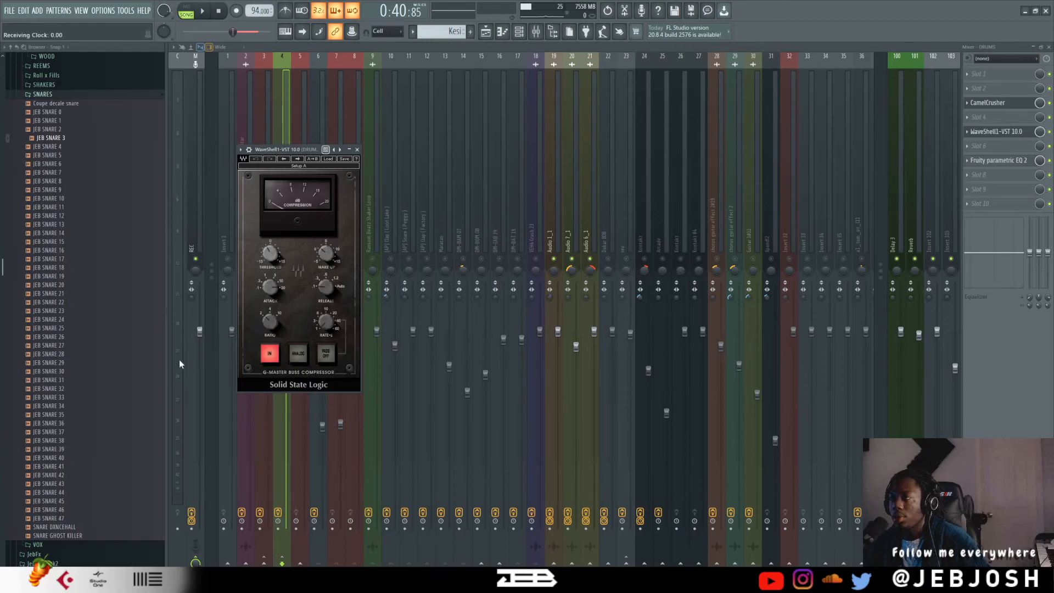
click(1004, 164)
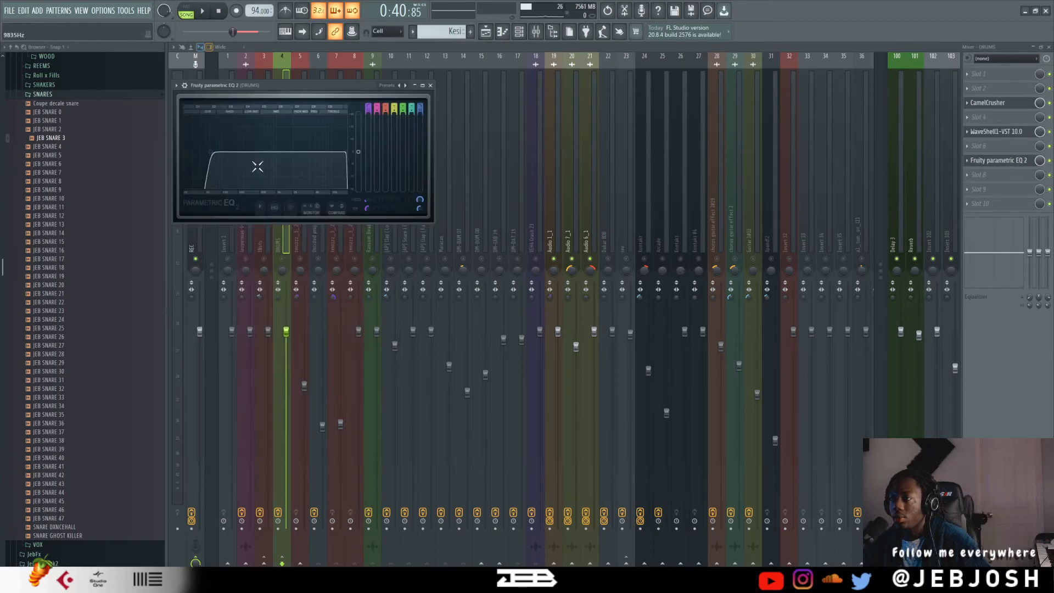
click(290, 262)
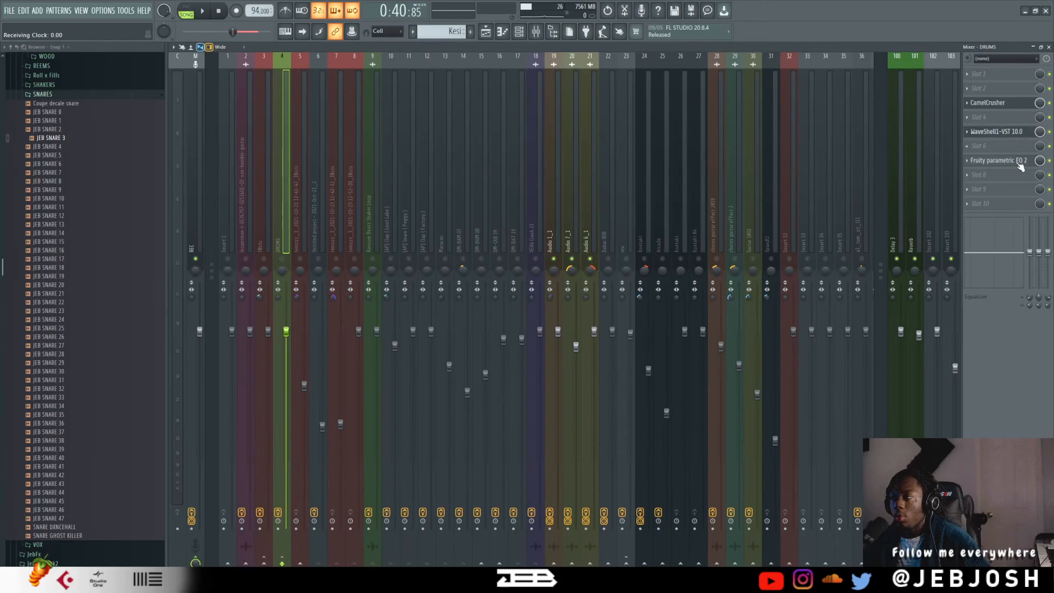
click(1010, 162)
click(292, 253)
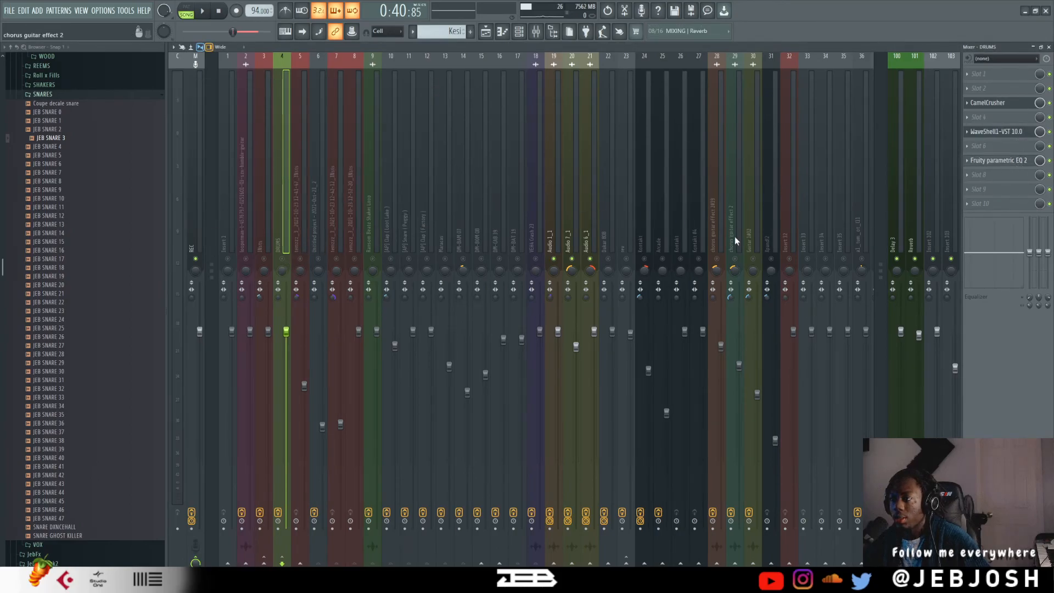
Step: Select the first Kontakt insert and examine its RC-20 Retro Color, Fruity parametric EQ 2 and FabFilter Pro-Q 3
click(716, 239)
click(643, 235)
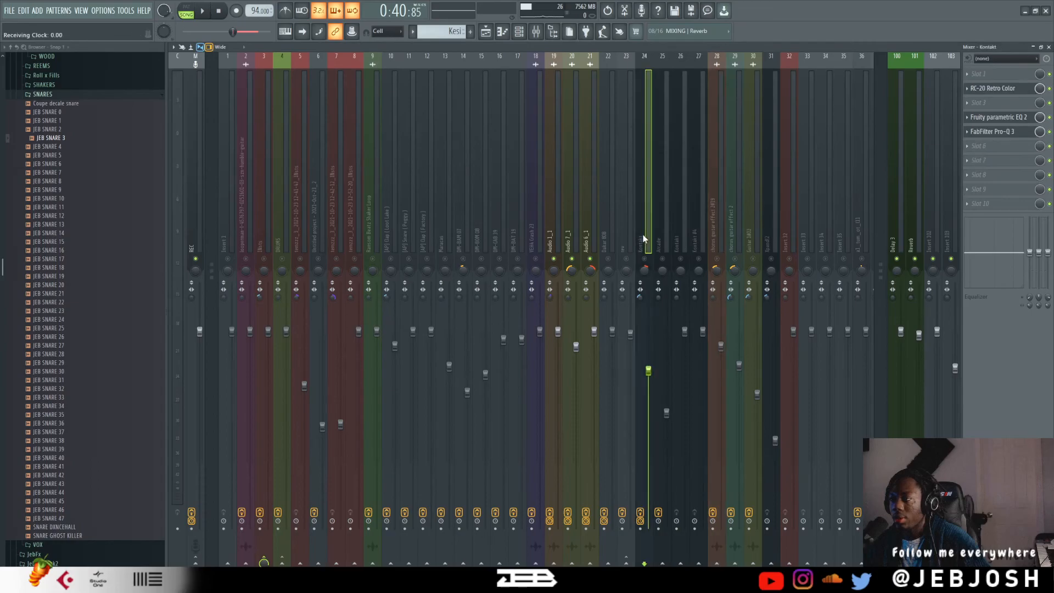
click(1027, 91)
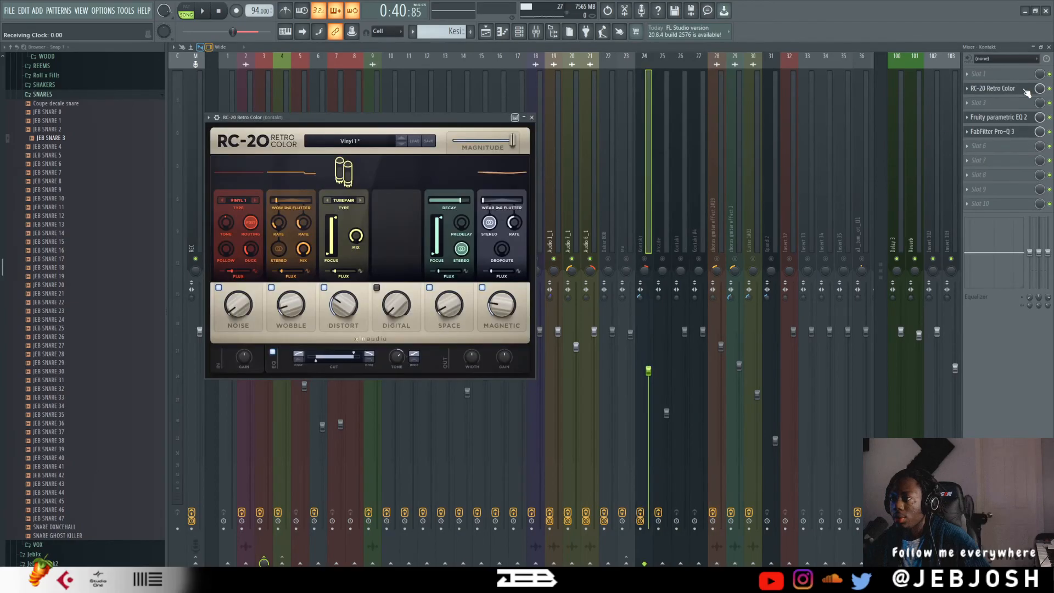
click(1021, 122)
click(1012, 137)
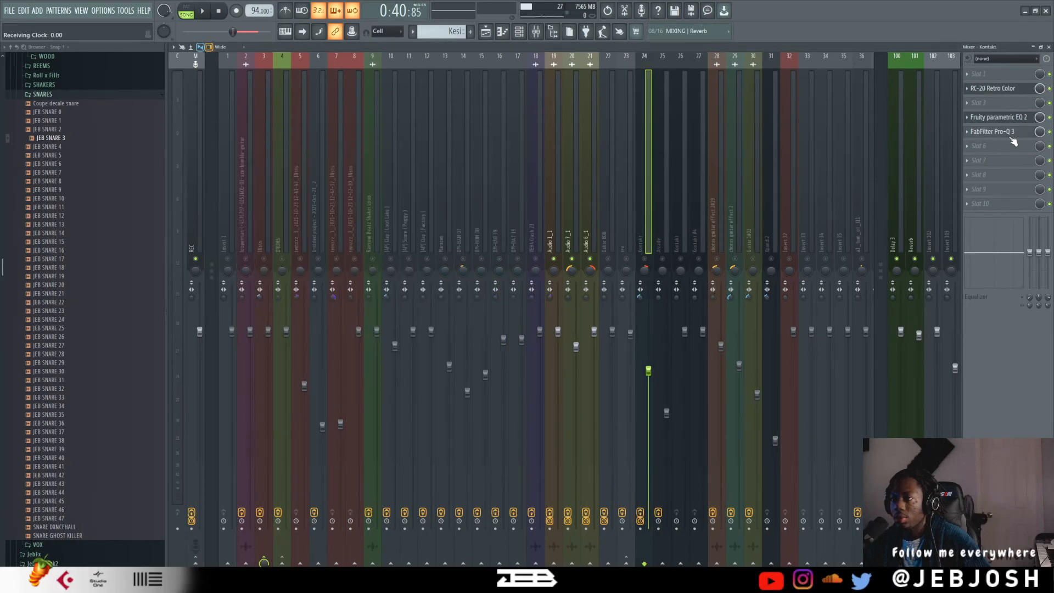
mouse_move(544, 226)
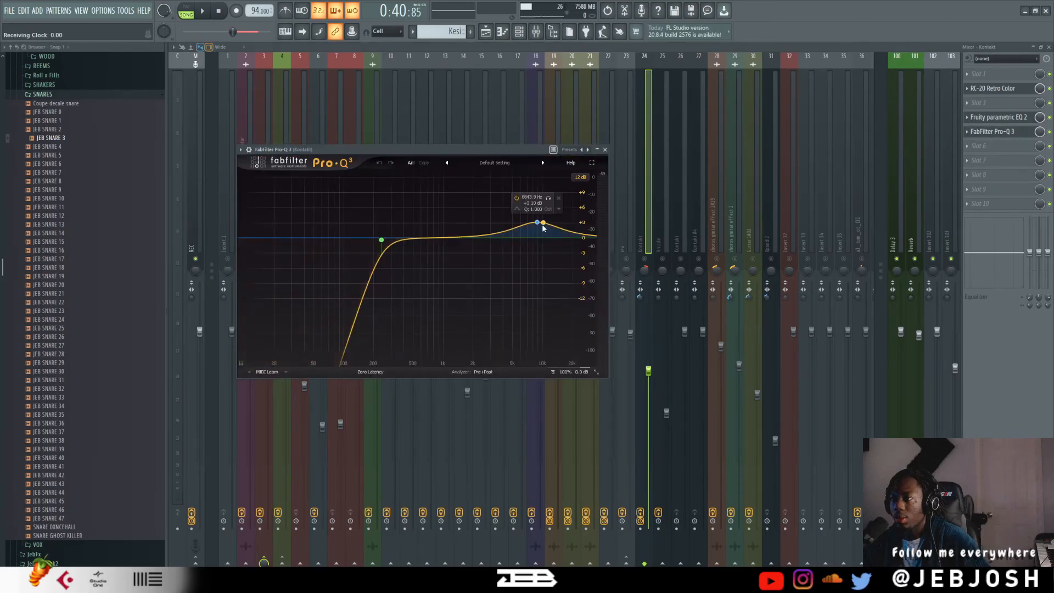
click(604, 149)
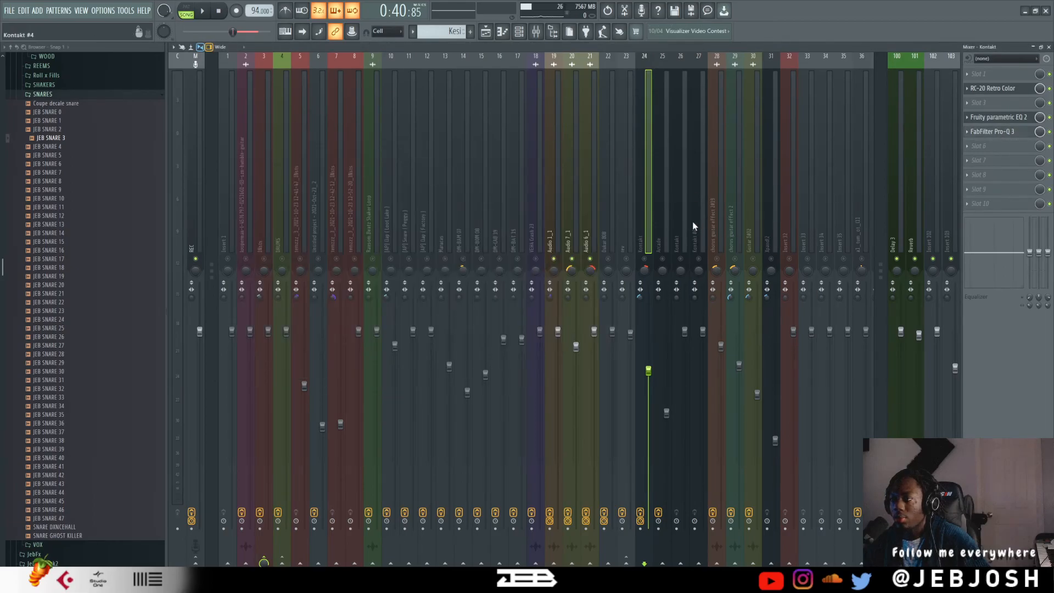
Step: Select Insert 102, the Arcade insert and the first chorus guitar effect insert to view their effect chains
click(930, 211)
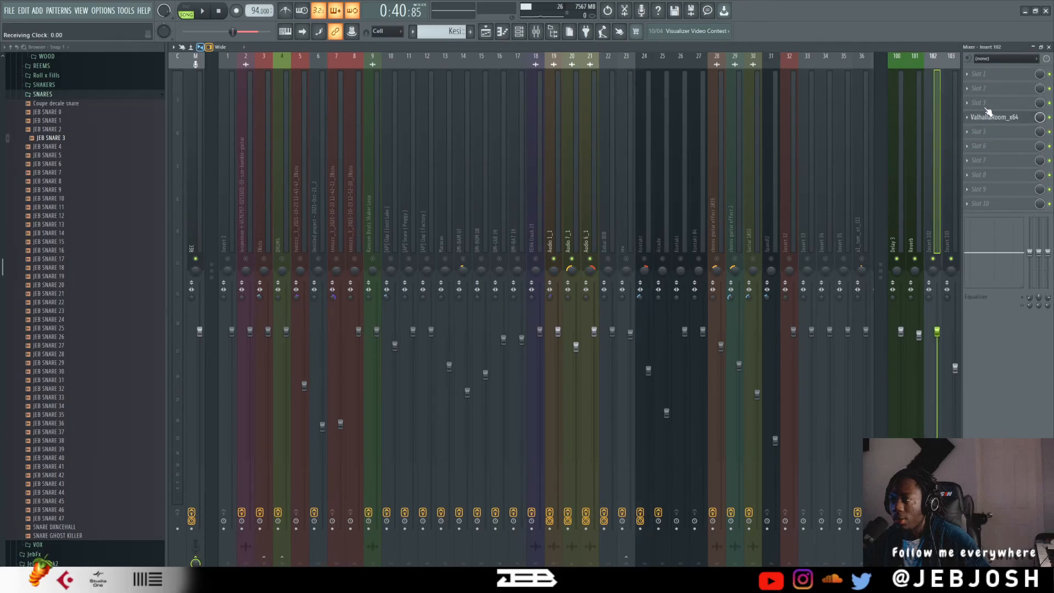
click(665, 164)
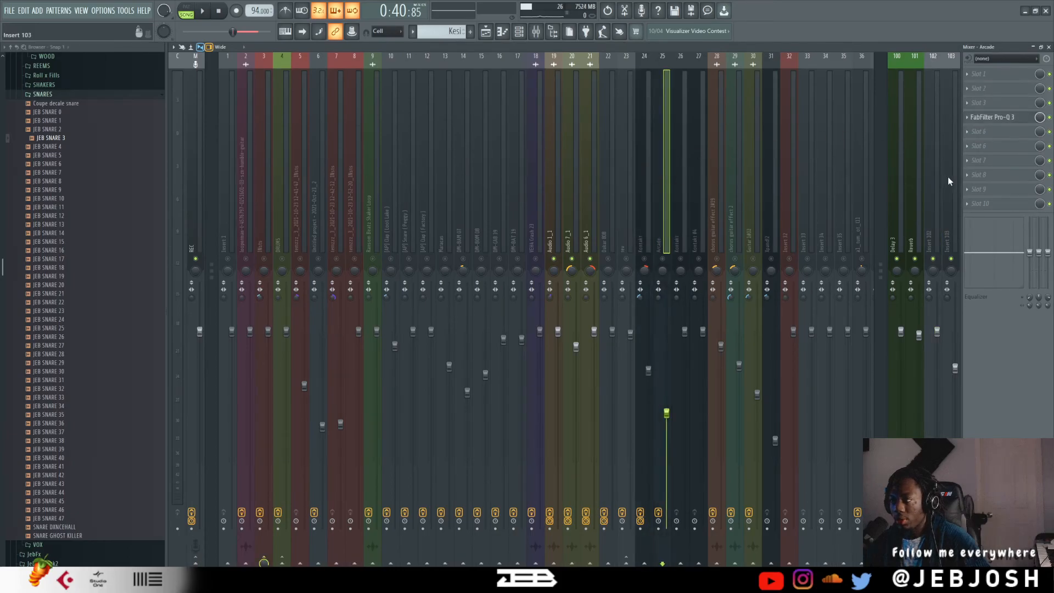
click(937, 196)
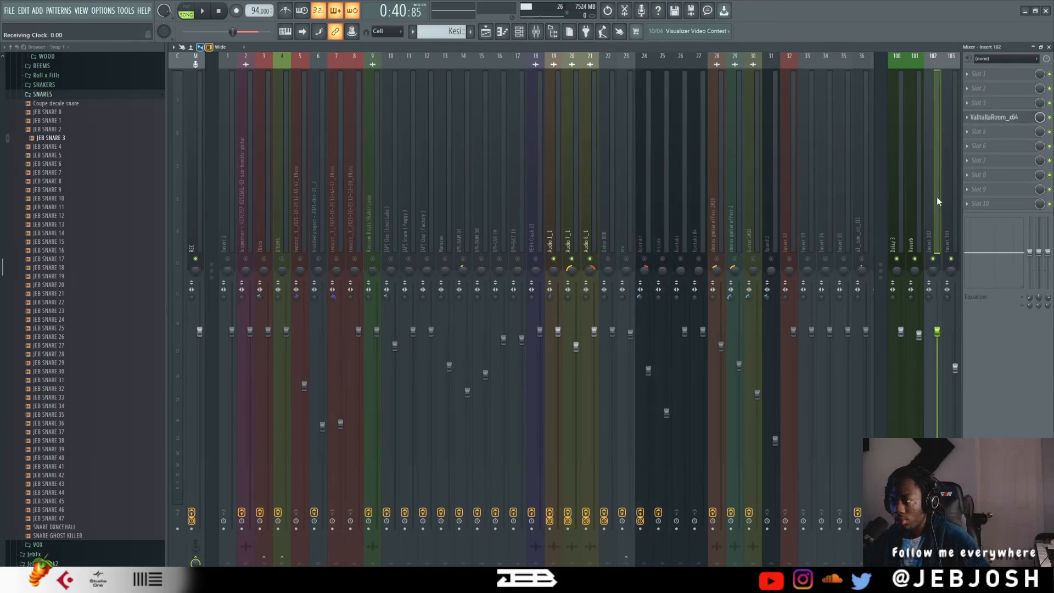
click(713, 204)
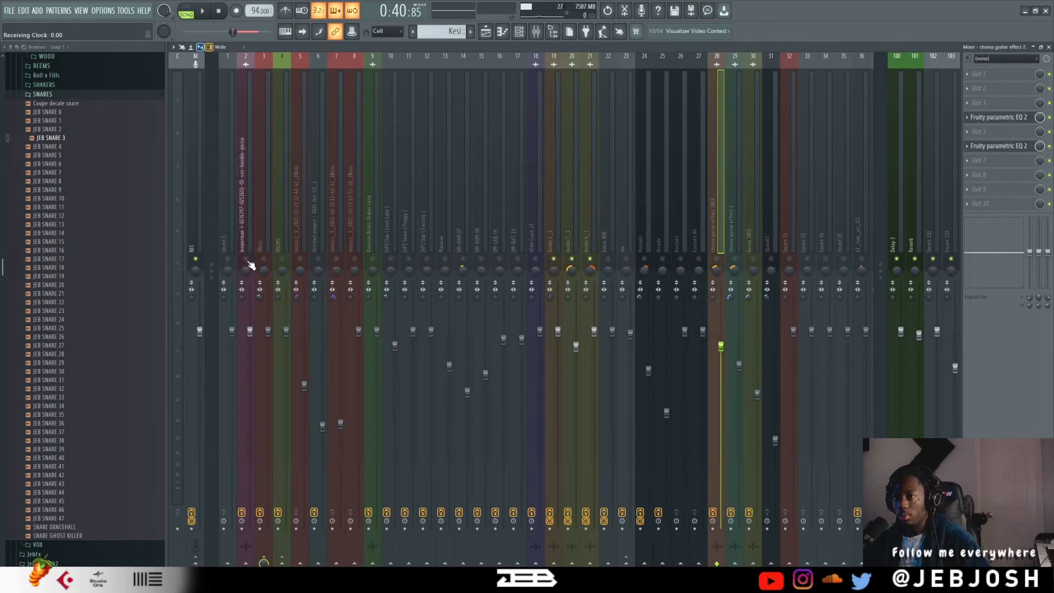
Step: Examine FabFilter Pro-L 2, the parametric EQ and Fruity soft clipper on the REC master track, and return to the playlist
click(201, 214)
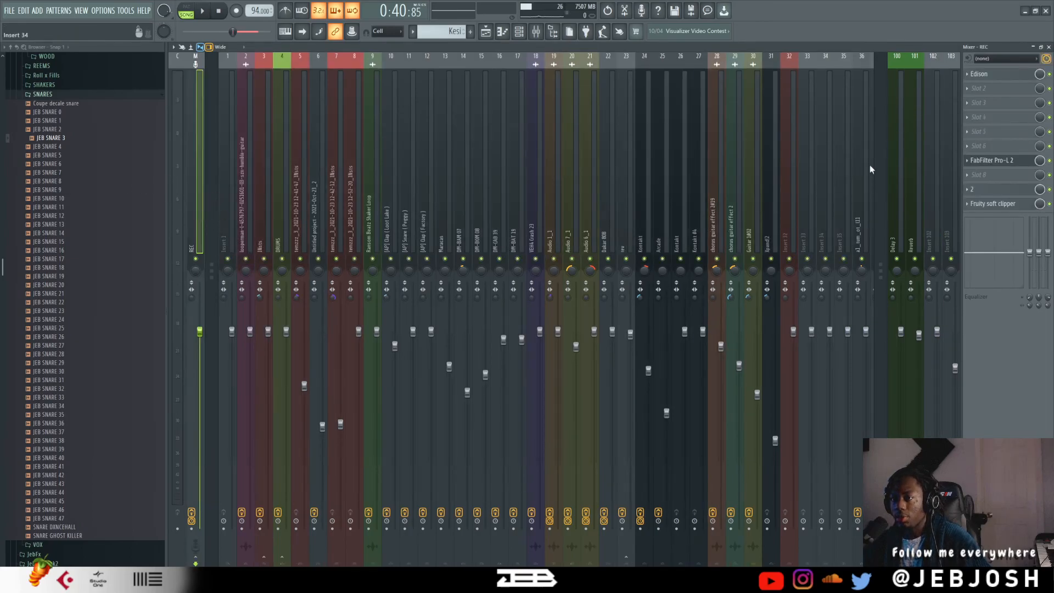
click(1015, 164)
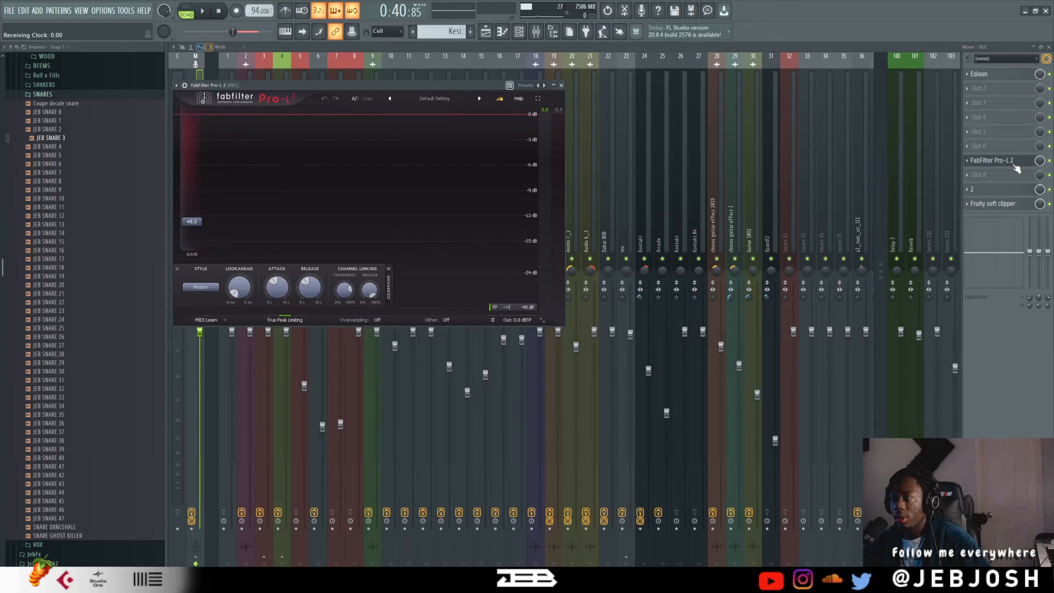
click(1011, 190)
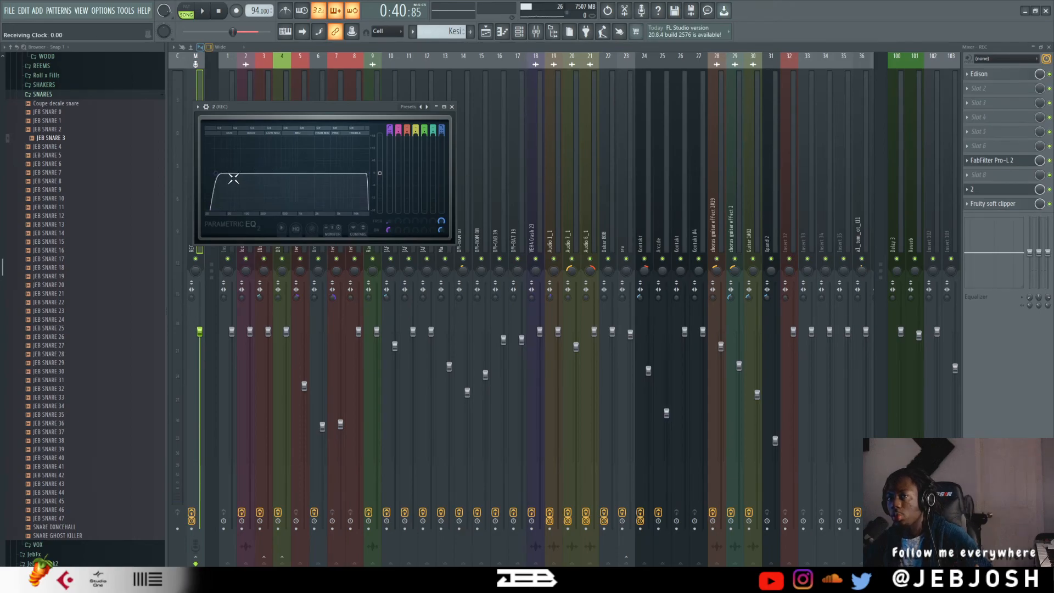
click(1020, 205)
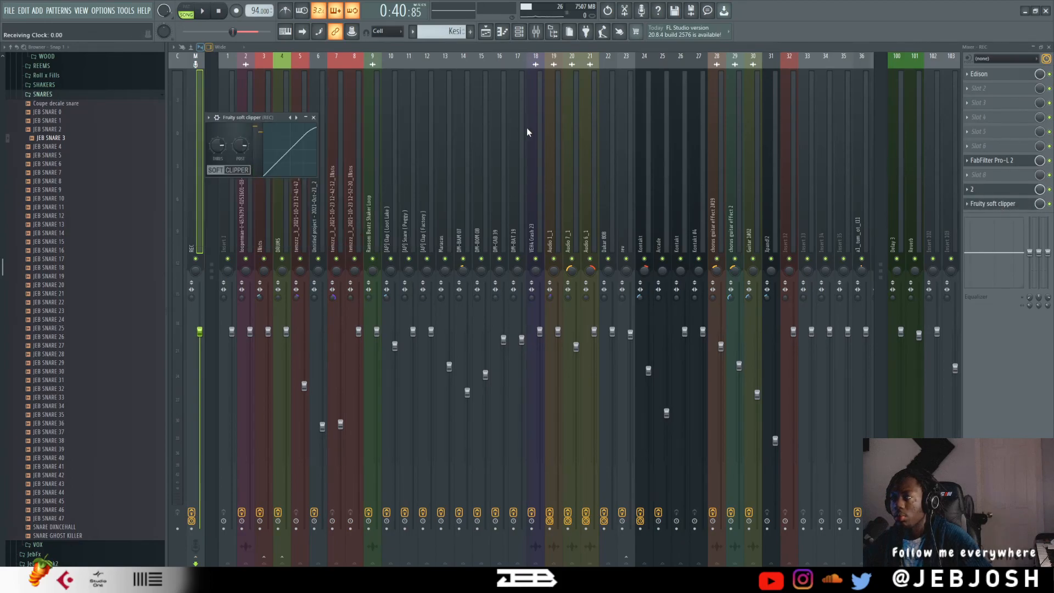
click(493, 32)
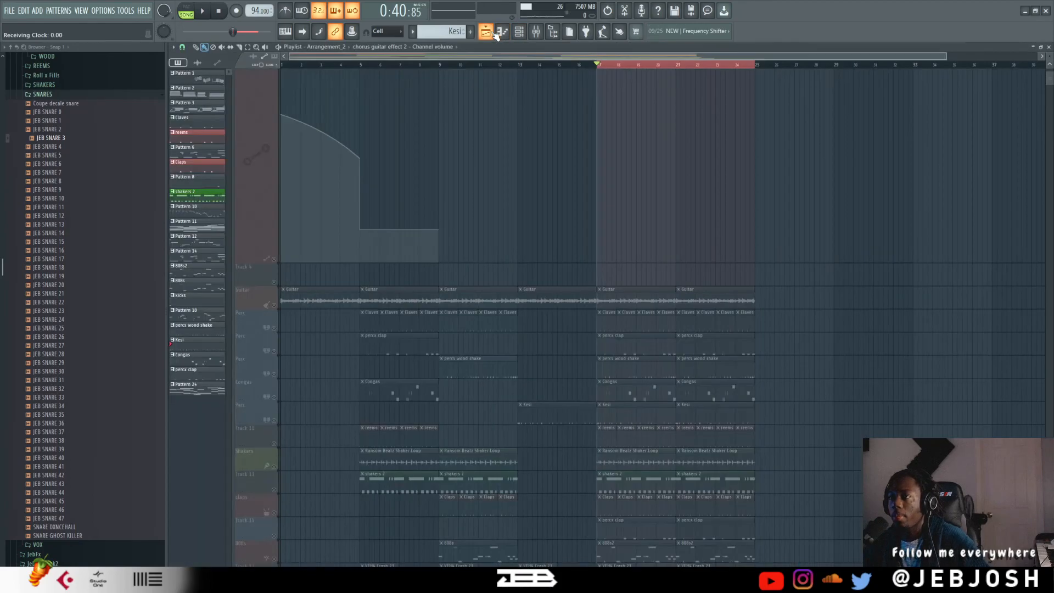